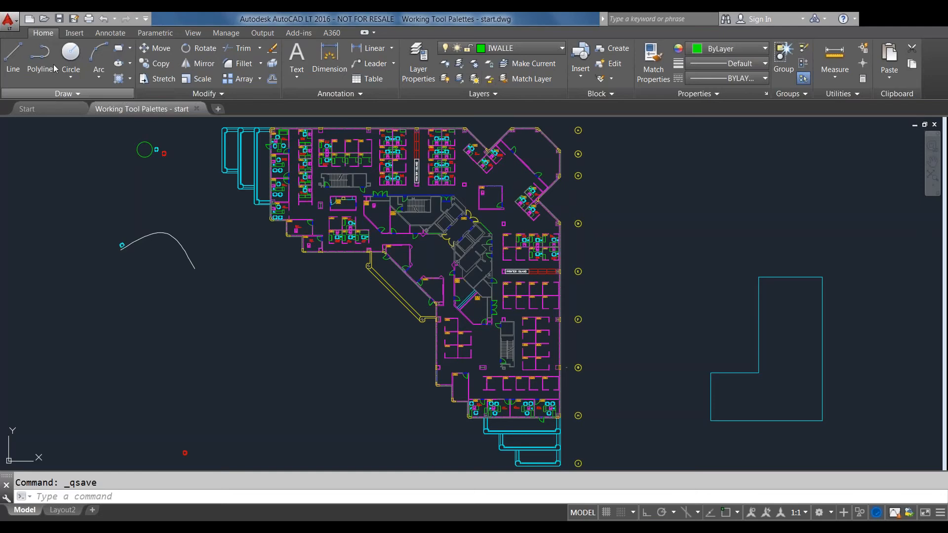
{"action": "left_click", "coordinate": [193, 40]}
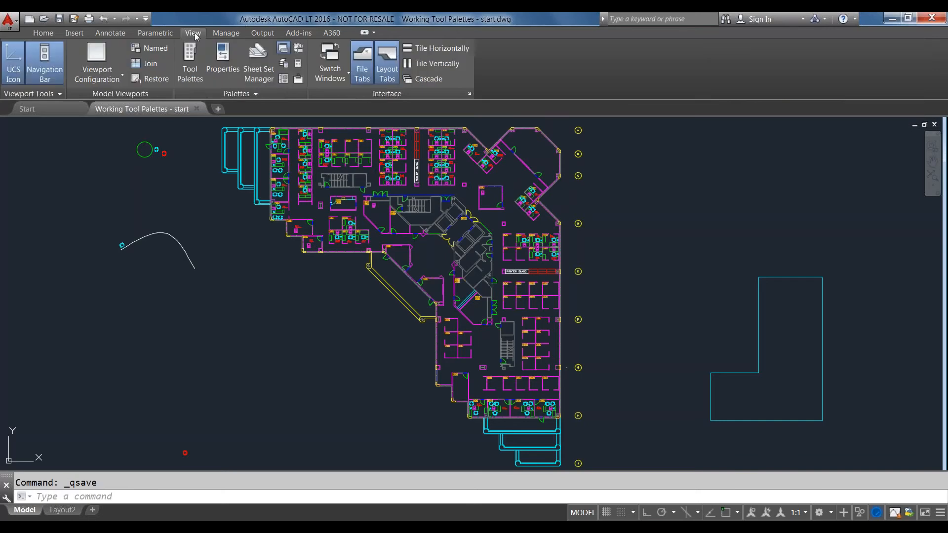
{"action": "left_click", "coordinate": [186, 74]}
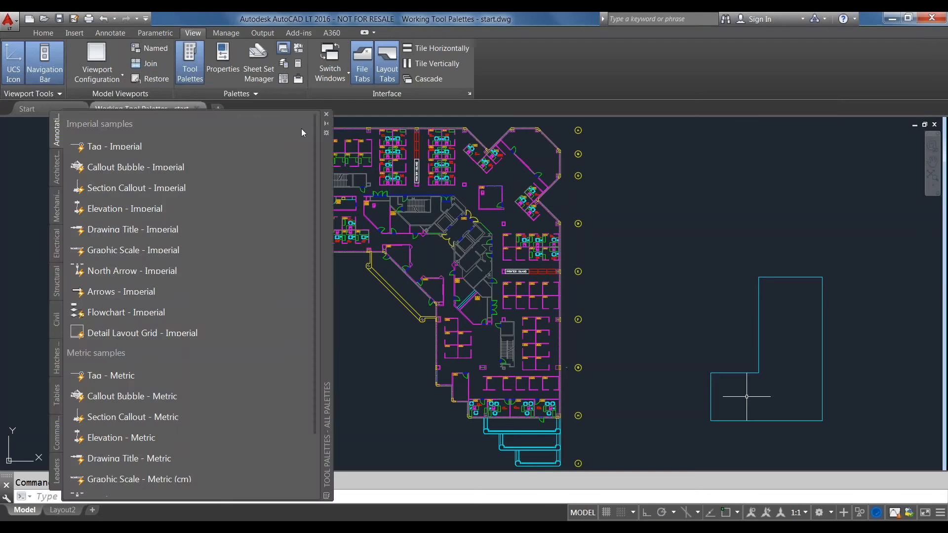
{"action": "left_click", "coordinate": [327, 115]}
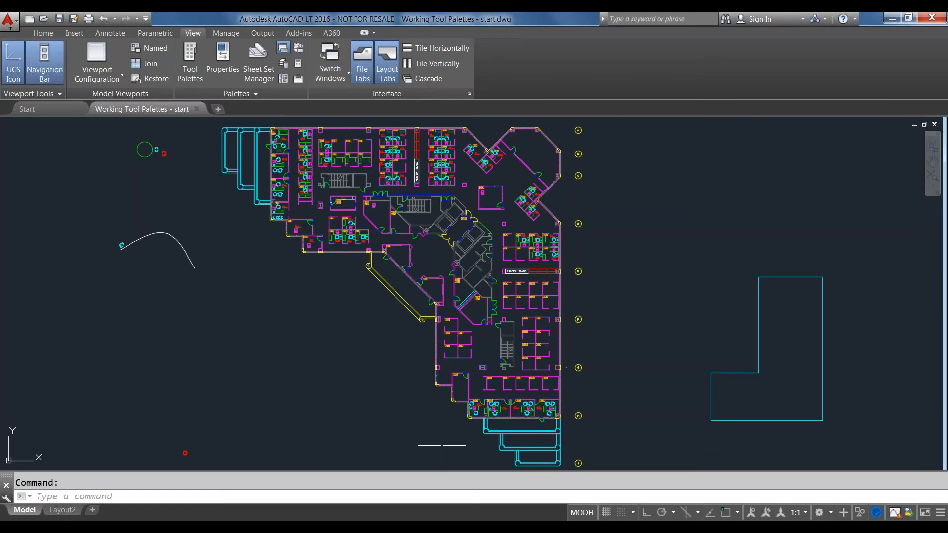
{"action": "key", "text": "ctrl+3"}
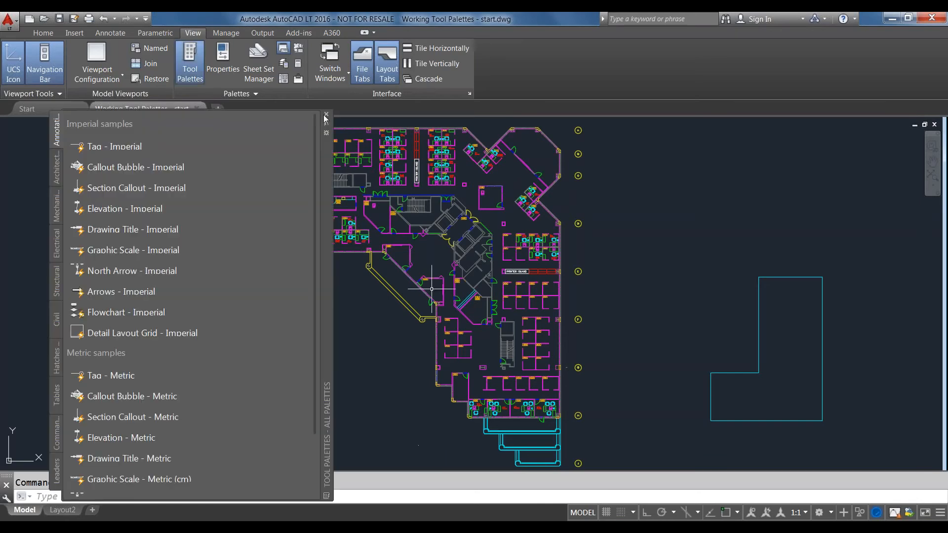
{"action": "left_click", "coordinate": [326, 115]}
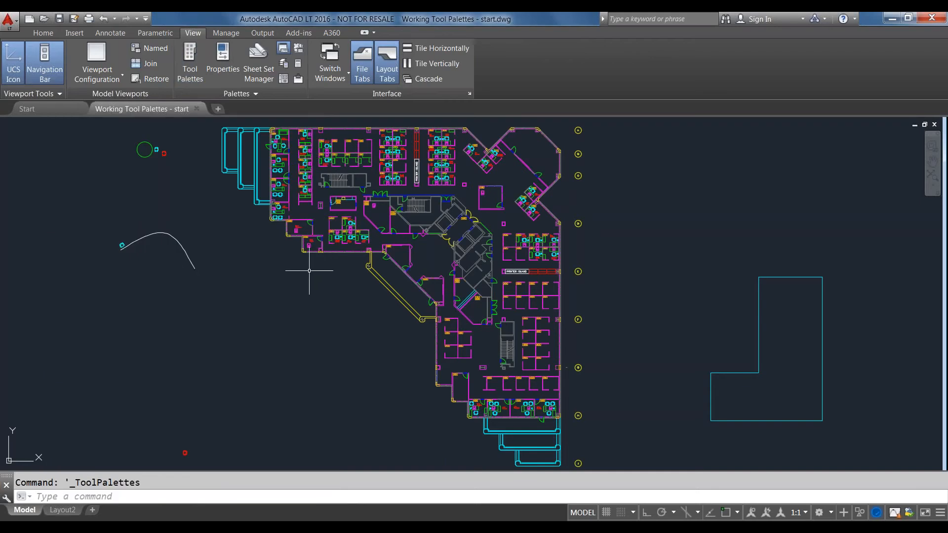
Step: Open the tool palettes with the TOOLPALETTES command
{"action": "type", "text": "To"}
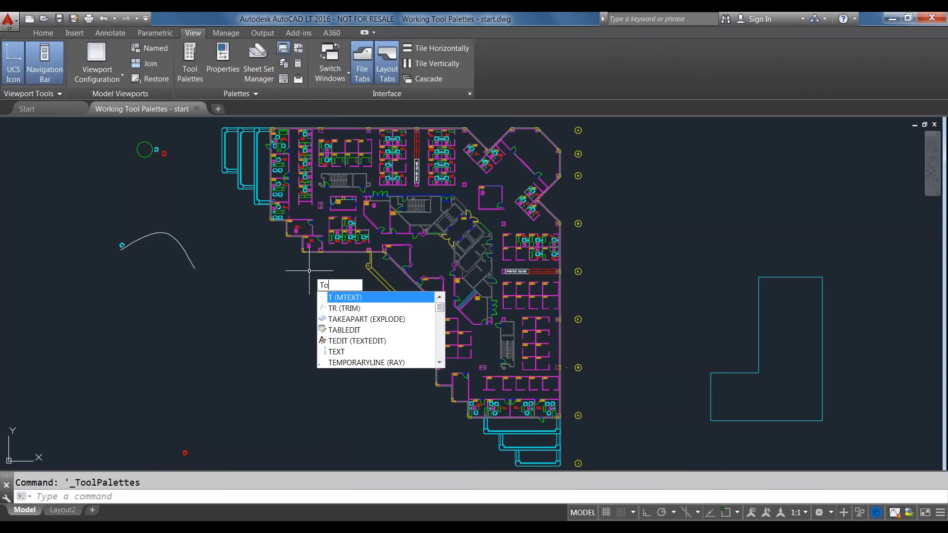
{"action": "type", "text": "olpalettes"}
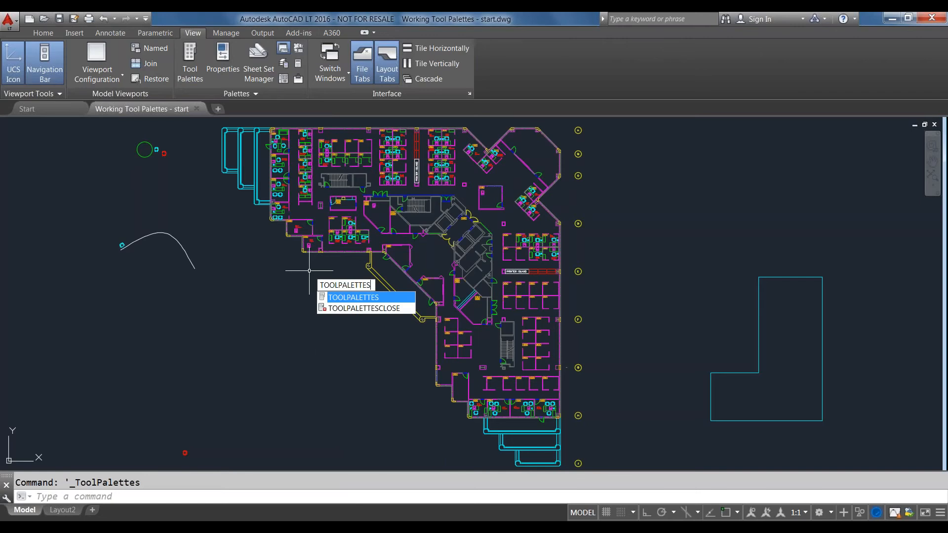
{"action": "key", "text": "Return"}
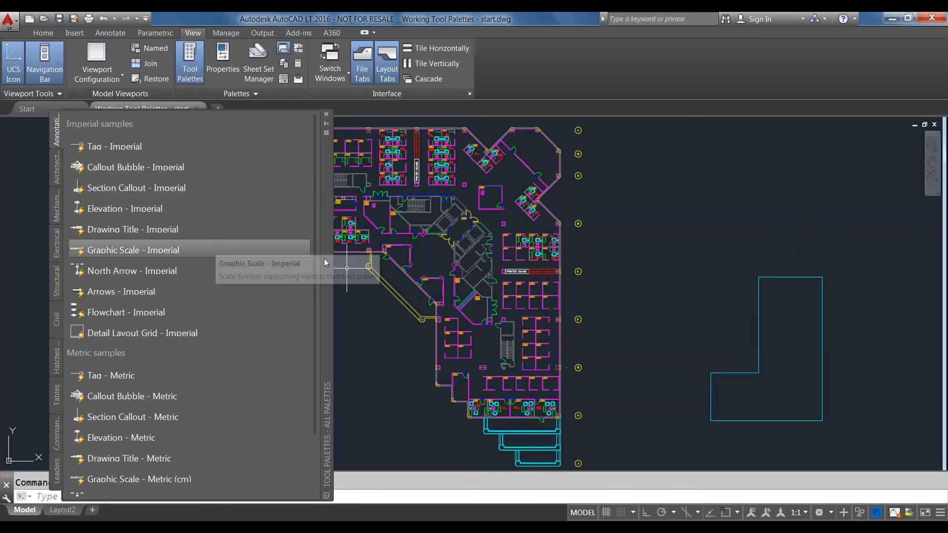
Step: Allow docking for the Tool Palettes window and anchor it with the Anchor Left option
{"action": "right_click", "coordinate": [326, 147]}
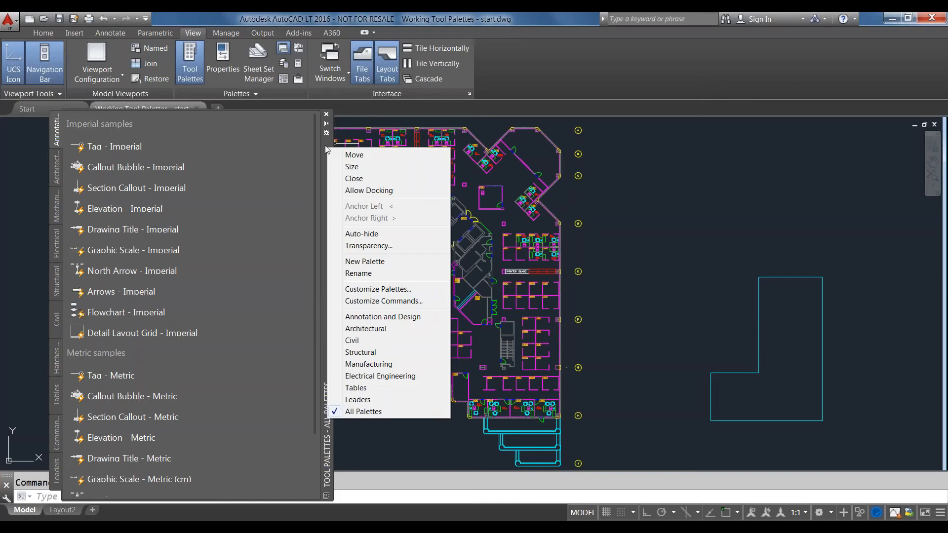
{"action": "left_click", "coordinate": [331, 190]}
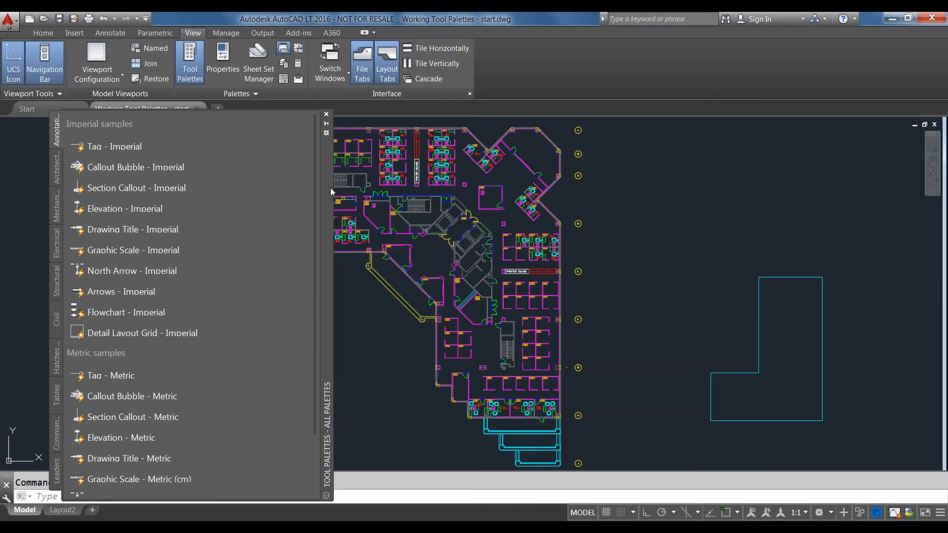
{"action": "right_click", "coordinate": [324, 152]}
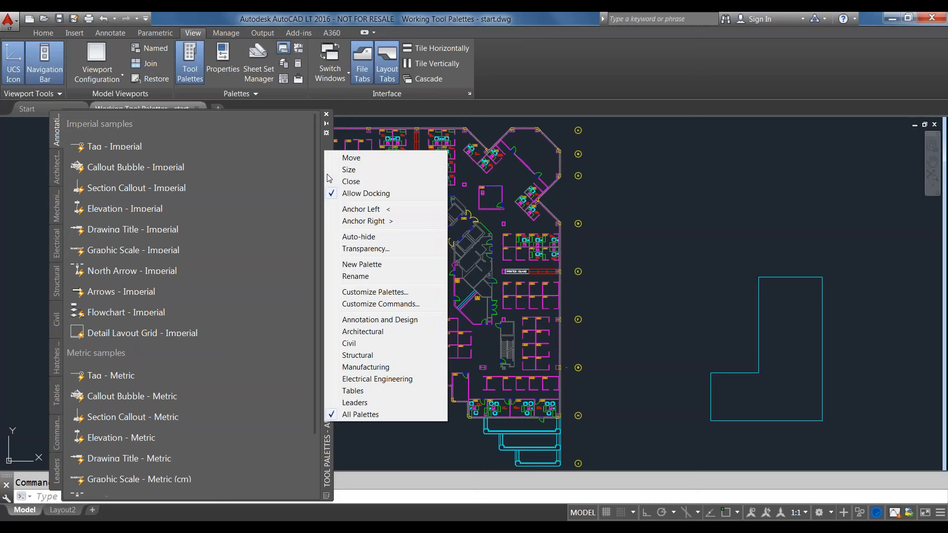
{"action": "left_click", "coordinate": [334, 211]}
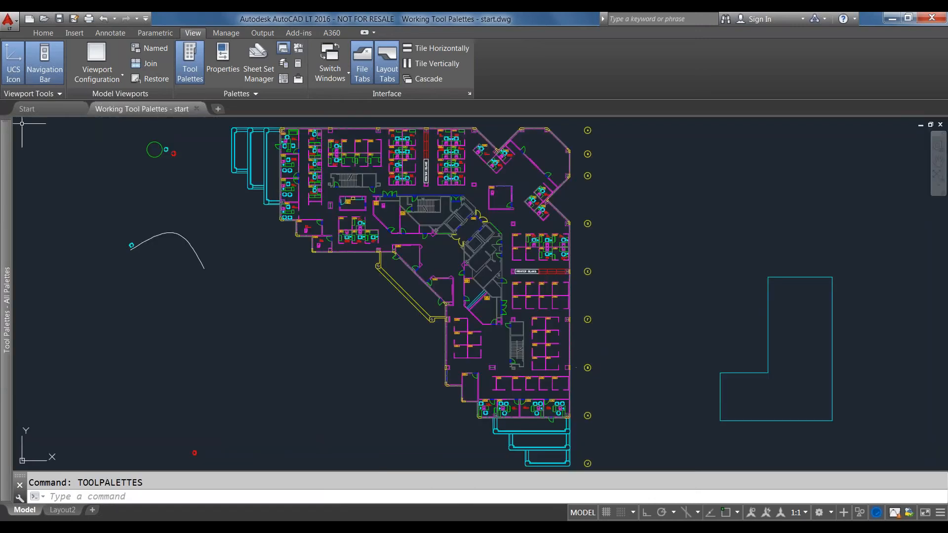
Step: Turn off auto-hide so the anchored Tool Palettes window stays expanded, and disable Allow Docking to float it
{"action": "mouse_move", "coordinate": [4, 146]}
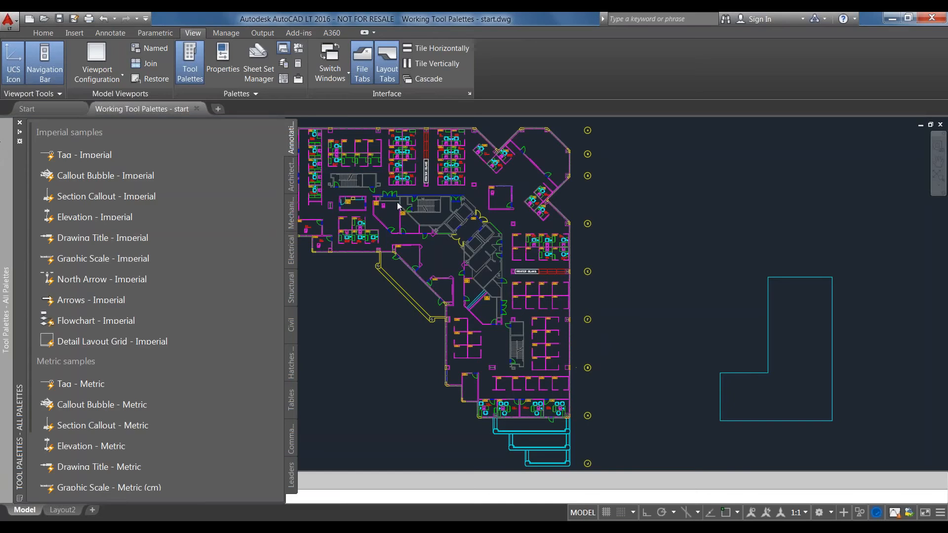
{"action": "left_click", "coordinate": [20, 132]}
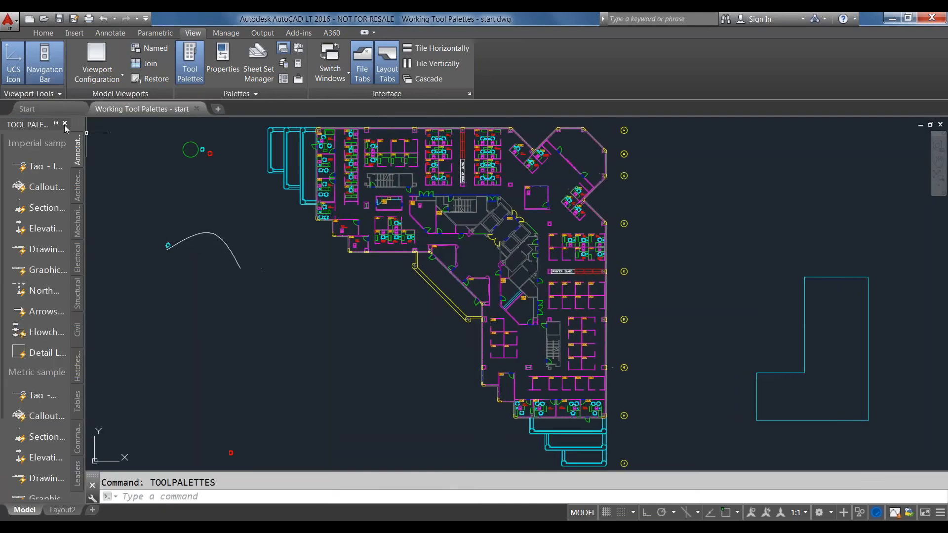
{"action": "right_click", "coordinate": [63, 131]}
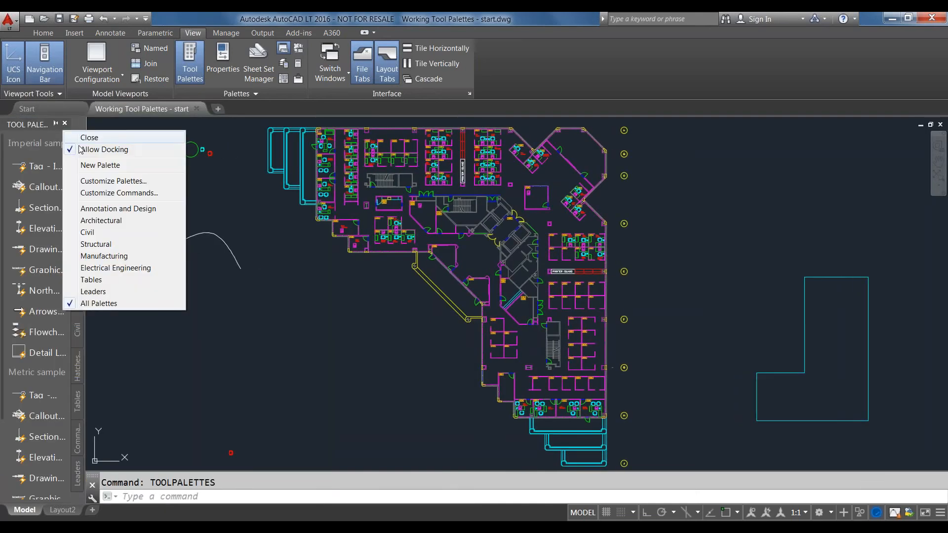
{"action": "left_click", "coordinate": [83, 150]}
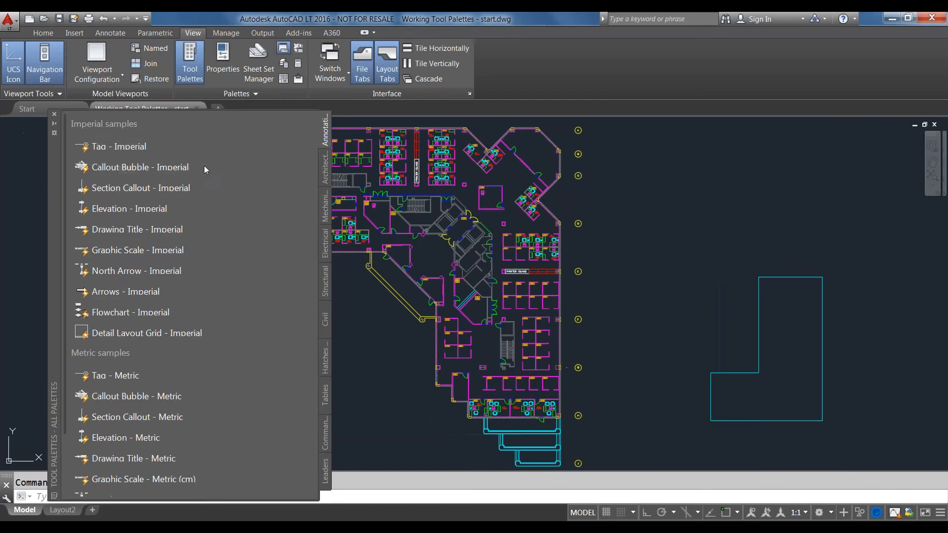
Step: Examine the sample tools on the Architectural, Mechanical, Electrical and Annotation palettes and the options for managing a palette
{"action": "left_click", "coordinate": [325, 171]}
{"action": "left_click", "coordinate": [325, 212]}
{"action": "left_click", "coordinate": [326, 240]}
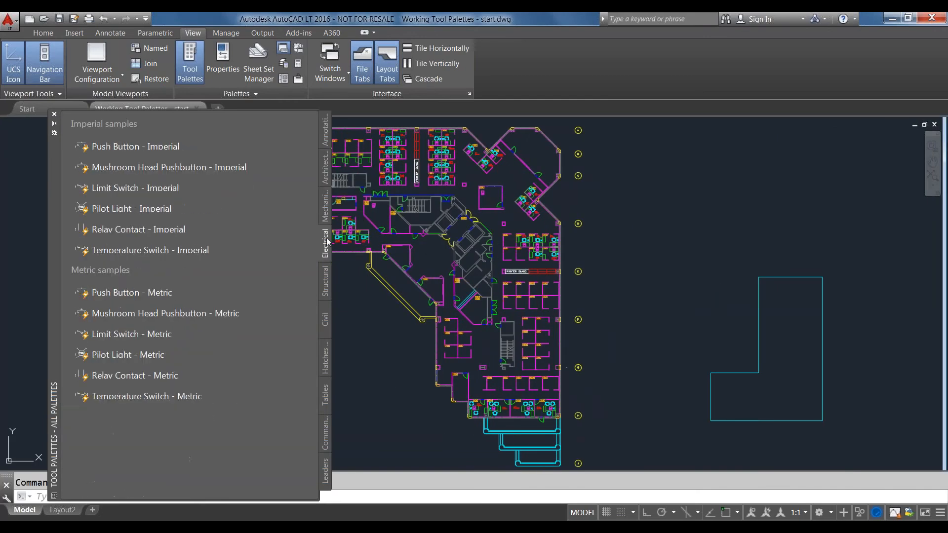
{"action": "left_click", "coordinate": [326, 214]}
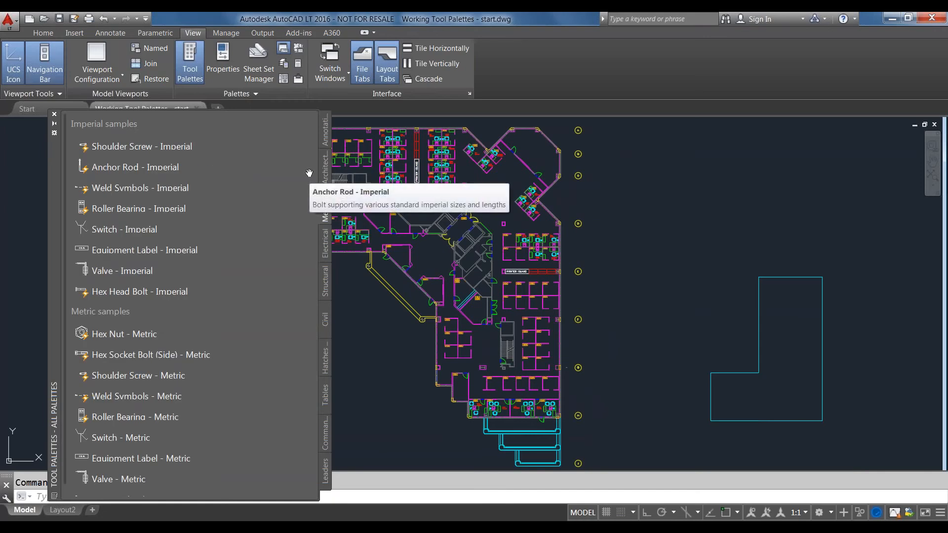
{"action": "left_click", "coordinate": [321, 140]}
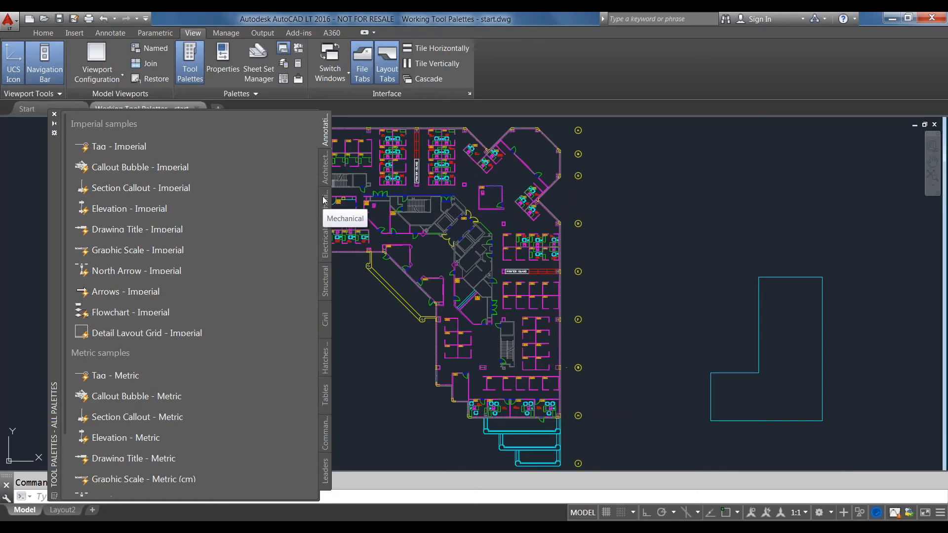
{"action": "right_click", "coordinate": [324, 133]}
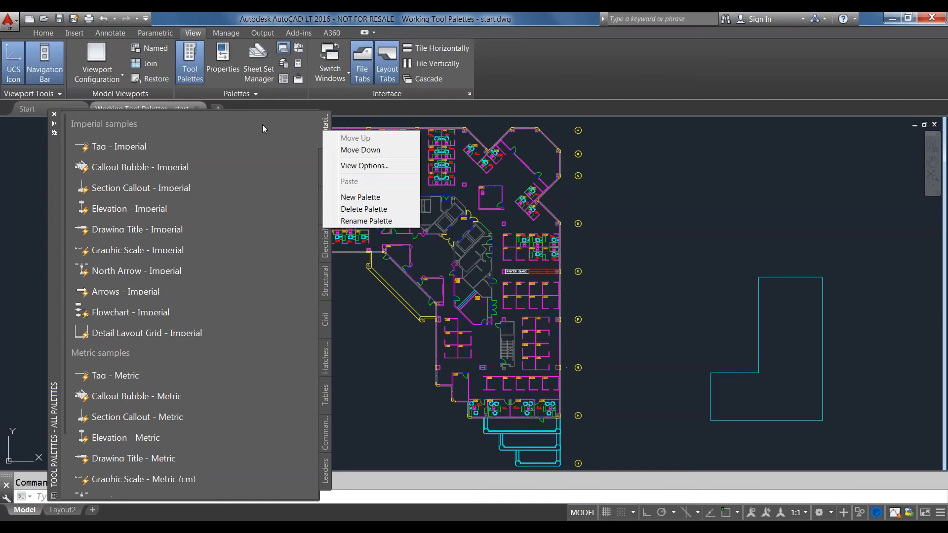
{"action": "key", "text": "Escape"}
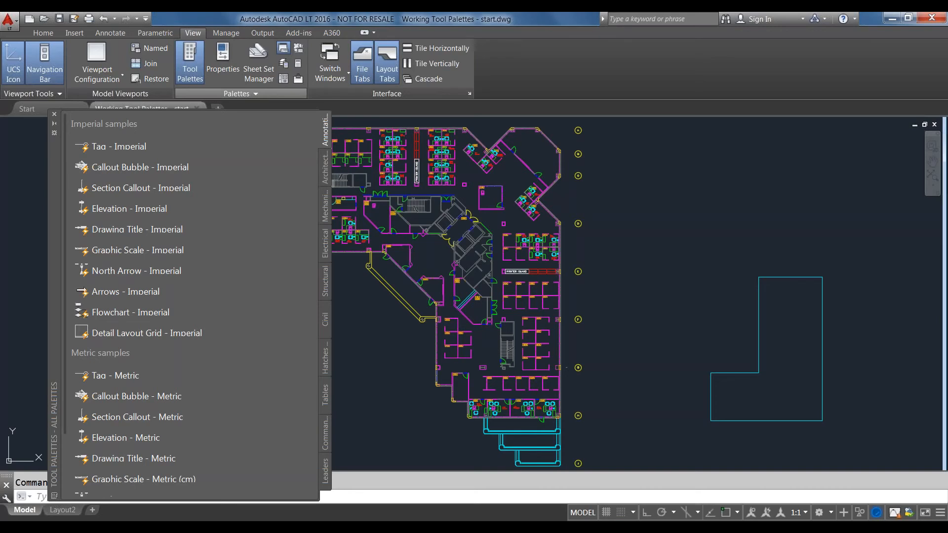
Step: Create a new tool palette and move it up to first place, above the Annotation palette
{"action": "right_click", "coordinate": [327, 128]}
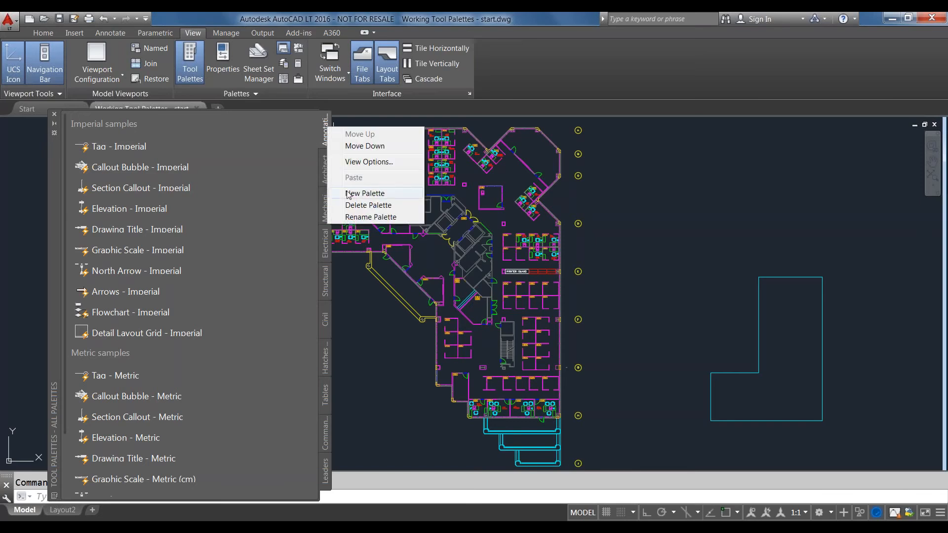
{"action": "left_click", "coordinate": [365, 194]}
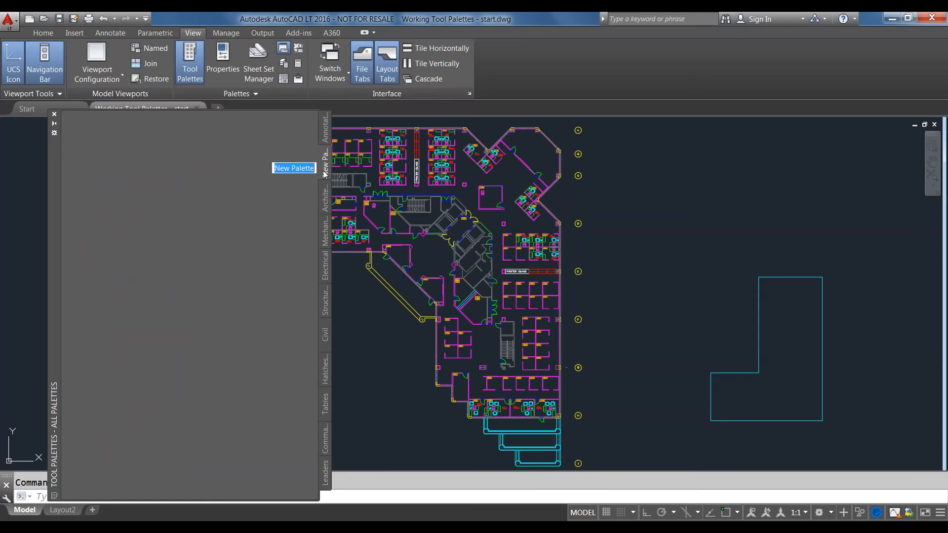
{"action": "right_click", "coordinate": [324, 172]}
{"action": "left_click", "coordinate": [330, 179]}
{"action": "right_click", "coordinate": [318, 127]}
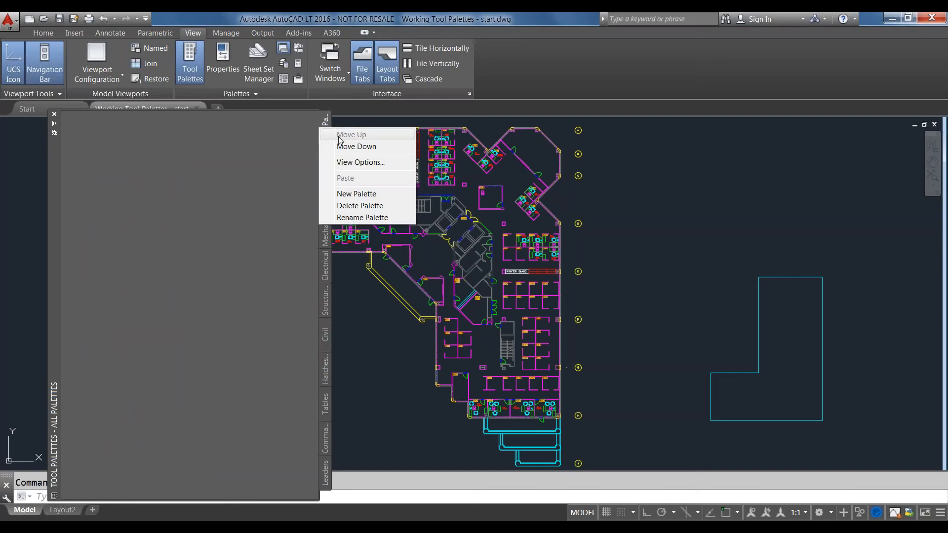
{"action": "left_click", "coordinate": [310, 138]}
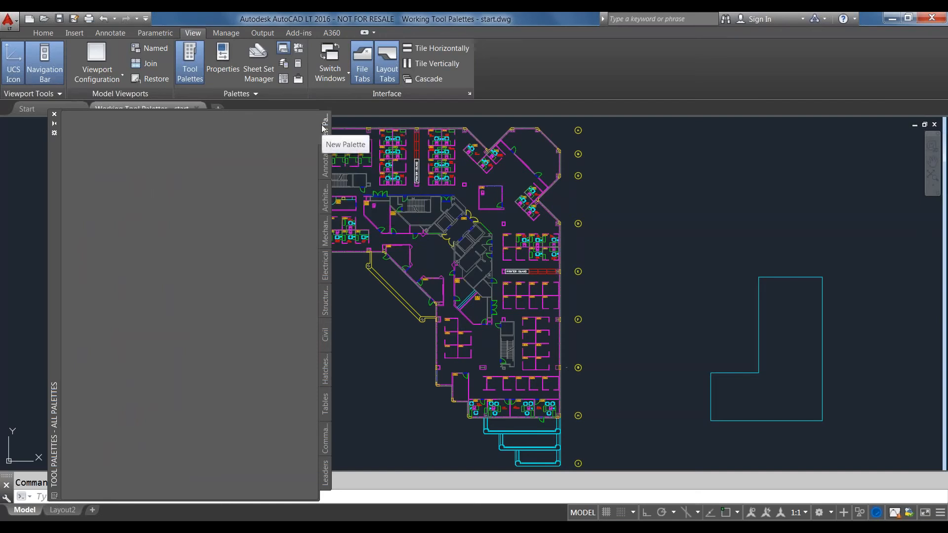
Step: Rename the new palette as Office Furniture
{"action": "right_click", "coordinate": [324, 128]}
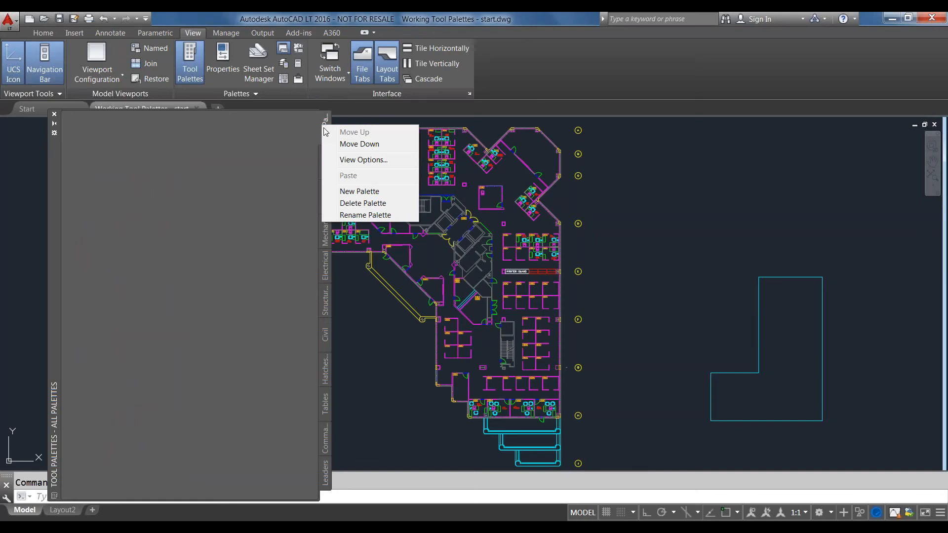
{"action": "left_click", "coordinate": [366, 216]}
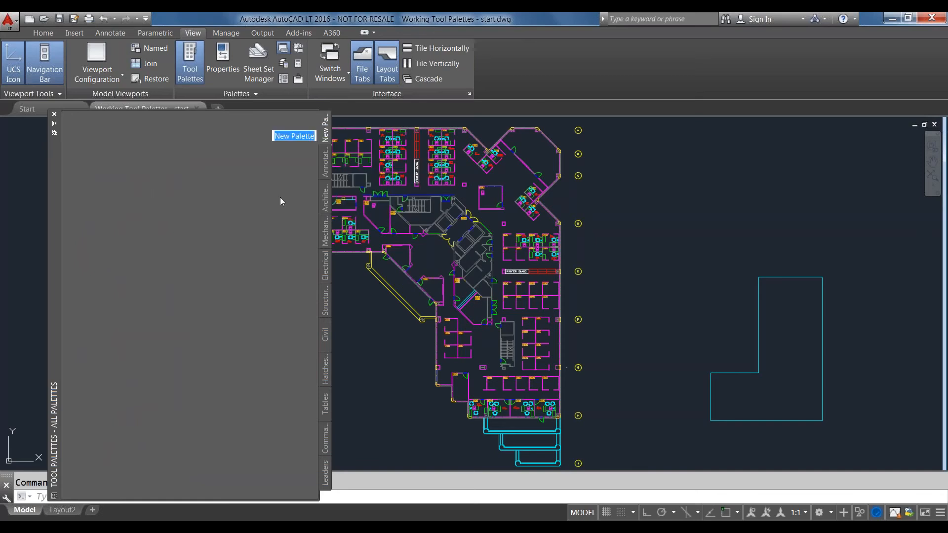
{"action": "type", "text": "Office Furniture"}
{"action": "key", "text": "Return"}
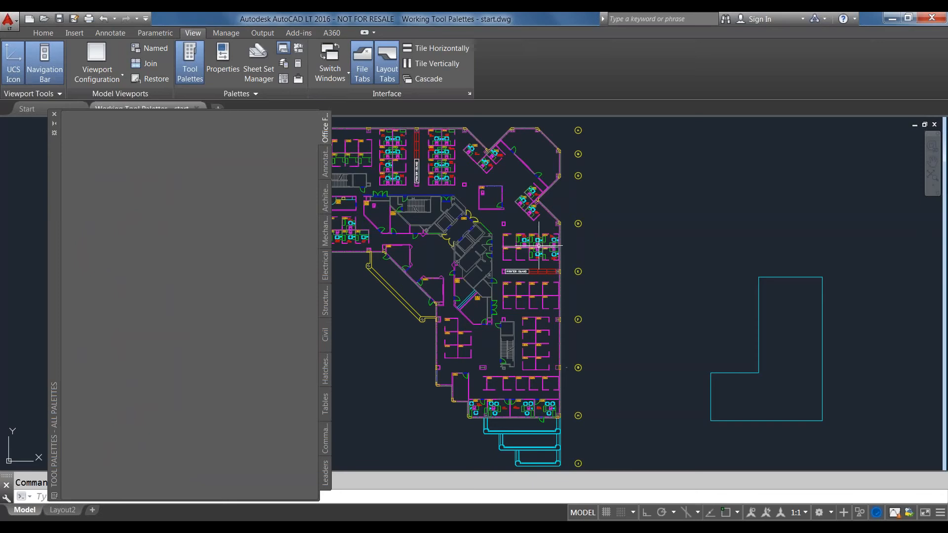
Step: Add the chair block from office 6124 to the Office Furniture palette as a tool
{"action": "scroll", "coordinate": [538, 243], "scroll_direction": "up", "scroll_amount": 5}
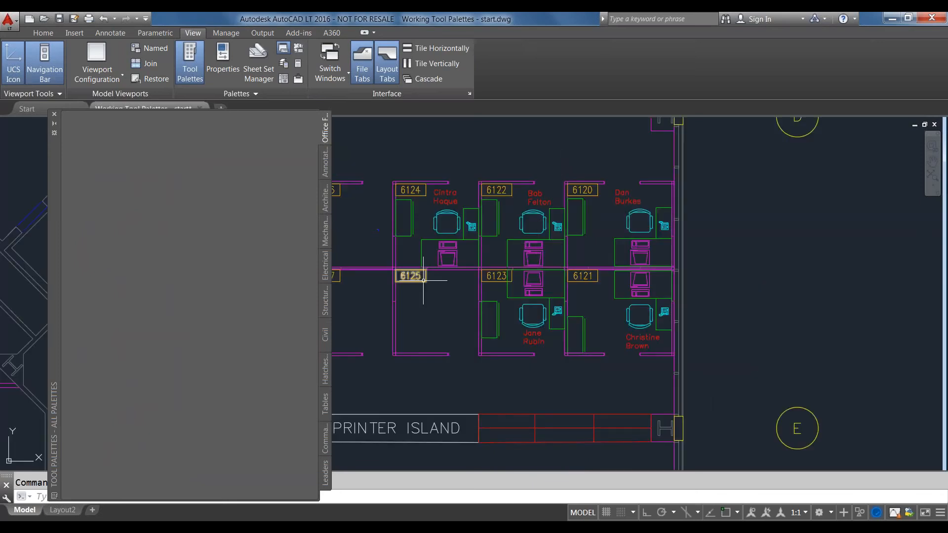
{"action": "middle_click_drag", "start_coordinate": [417, 293], "coordinate": [437, 307]}
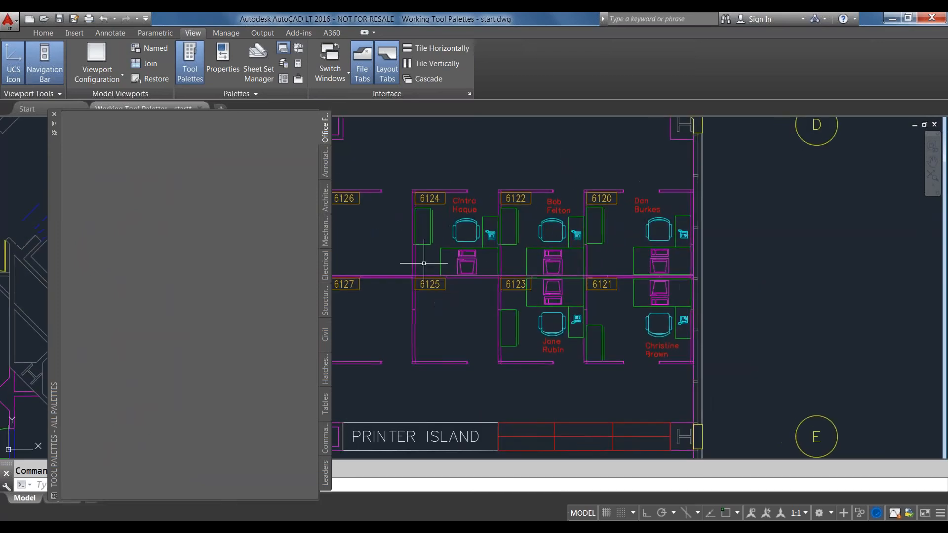
{"action": "left_click", "coordinate": [458, 238]}
{"action": "left_click_drag", "start_coordinate": [459, 238], "coordinate": [223, 178]}
{"action": "key", "text": "Escape"}
{"action": "left_click", "coordinate": [464, 241]}
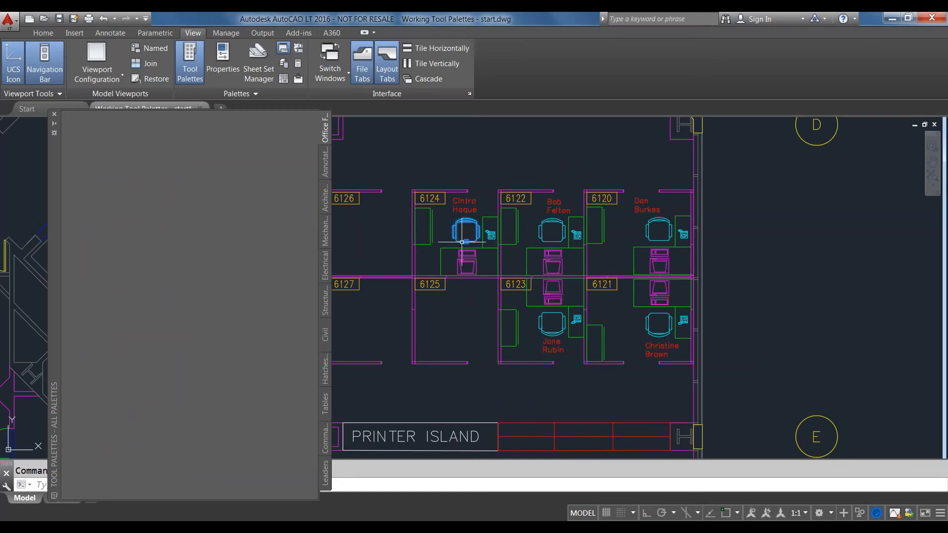
{"action": "left_click_drag", "start_coordinate": [462, 240], "coordinate": [192, 119]}
Step: Add the file cabinet and computer blocks from office 6124 to the Office Furniture palette, below the chair
{"action": "left_click", "coordinate": [430, 243]}
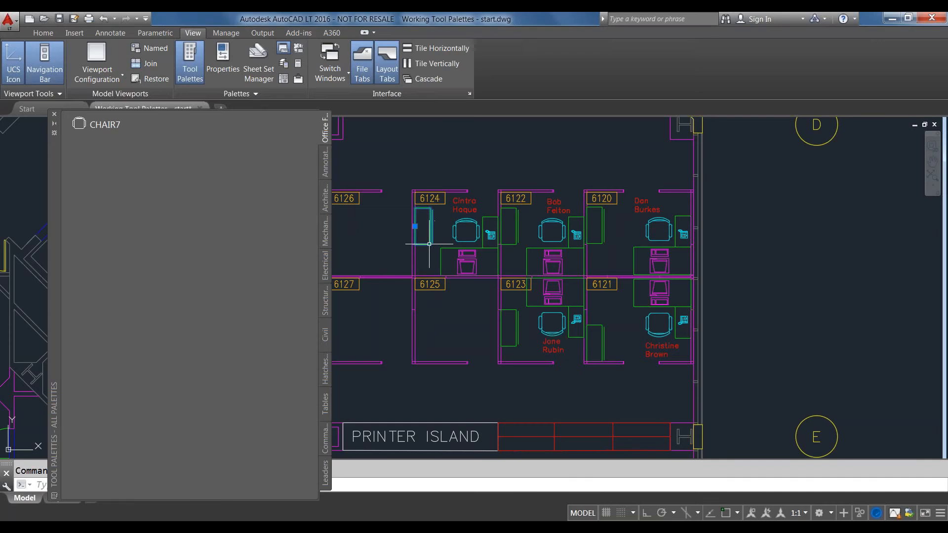
{"action": "mouse_move", "coordinate": [429, 242]}
{"action": "left_mouse_down"}
{"action": "mouse_move", "coordinate": [214, 220]}
{"action": "mouse_move", "coordinate": [221, 229]}
{"action": "left_mouse_up"}
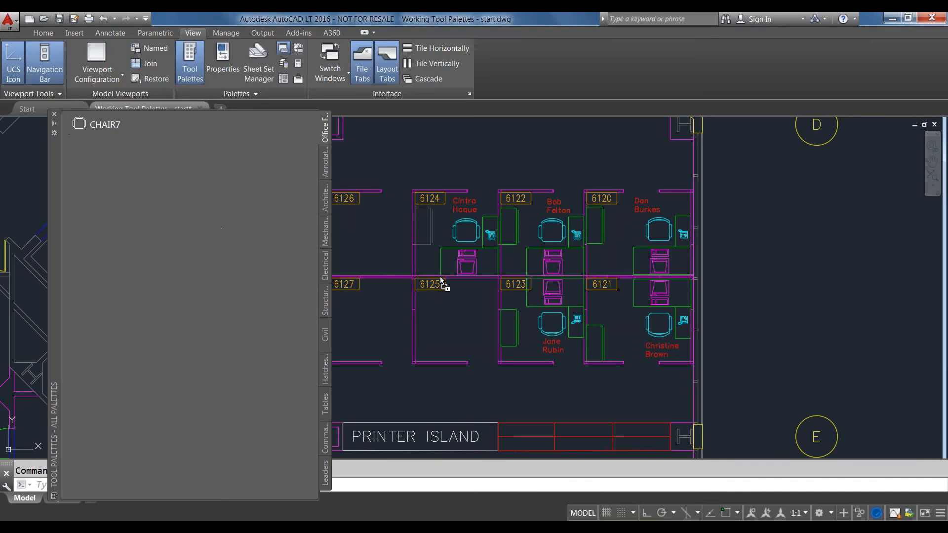
{"action": "left_click", "coordinate": [465, 260]}
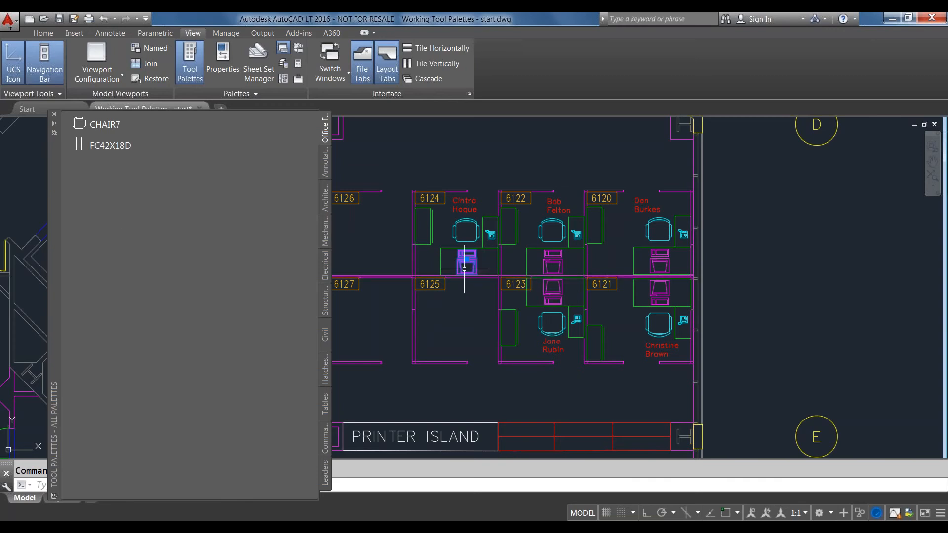
{"action": "left_click_drag", "start_coordinate": [464, 269], "coordinate": [193, 152]}
{"action": "left_click_drag", "start_coordinate": [127, 166], "coordinate": [127, 166]}
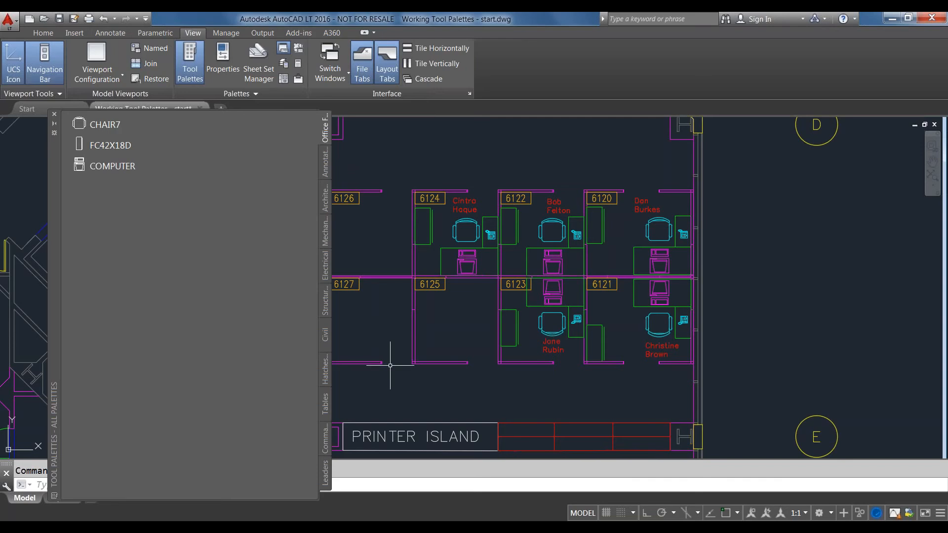
Step: Run the ADCENTER command to open DesignCenter
{"action": "left_click", "coordinate": [425, 481]}
{"action": "type", "text": "ad"}
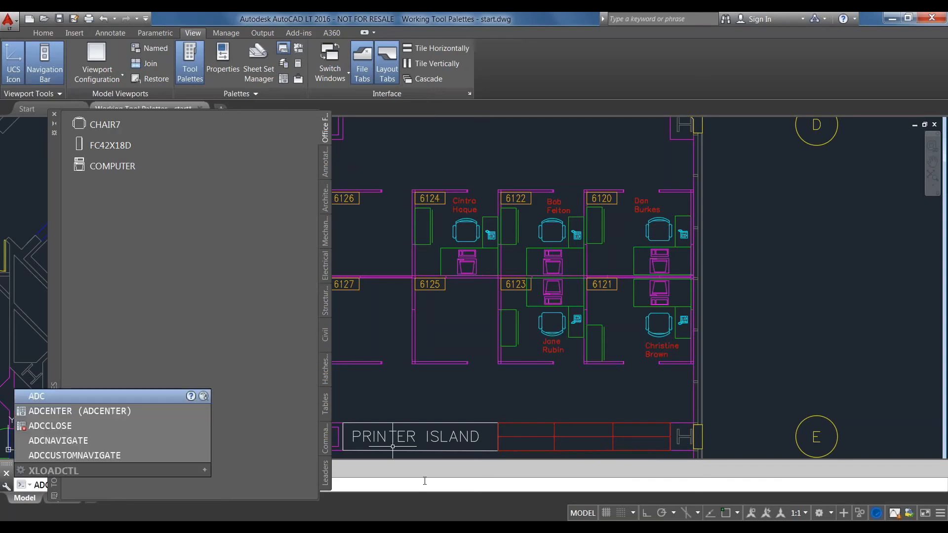
{"action": "key", "text": "Down"}
{"action": "key", "text": "Up"}
{"action": "key", "text": "Return"}
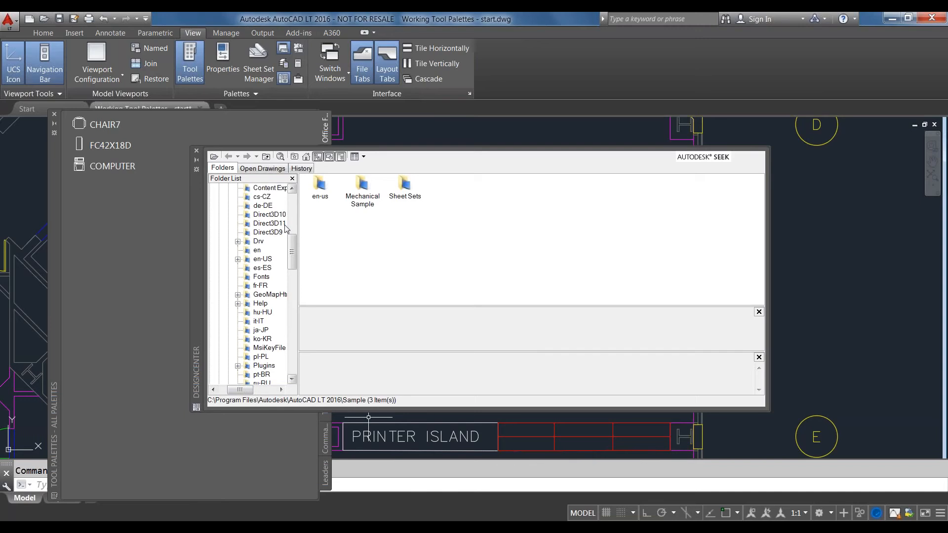
Step: Browse the DesignCenter folder tree from the C: drive's Users folder to the current user's Desktop folder
{"action": "scroll", "coordinate": [294, 250], "scroll_direction": "up", "scroll_amount": 6}
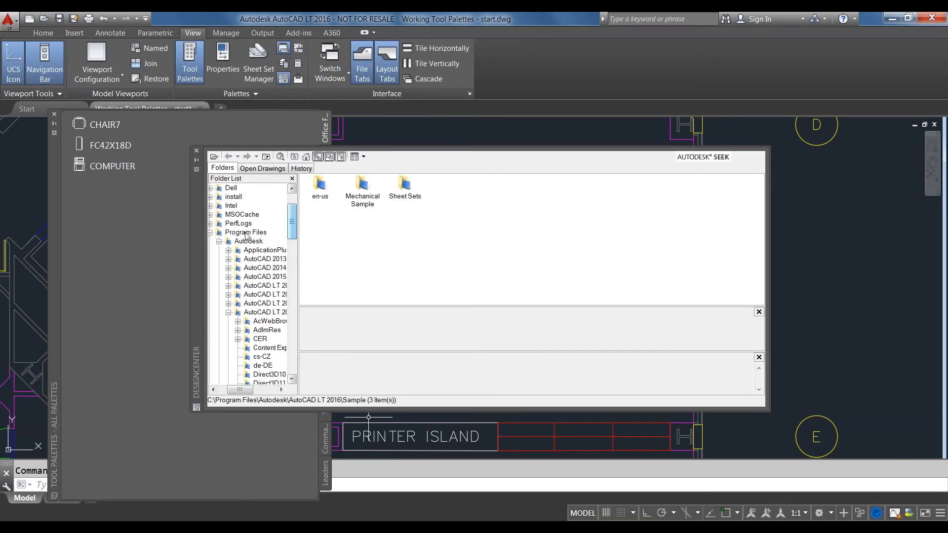
{"action": "left_click", "coordinate": [210, 232]}
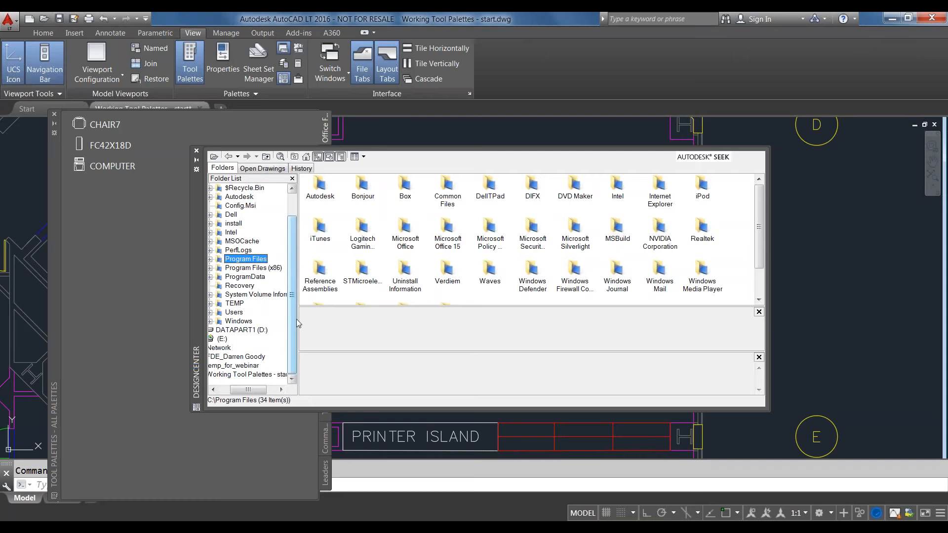
{"action": "left_click", "coordinate": [225, 388]}
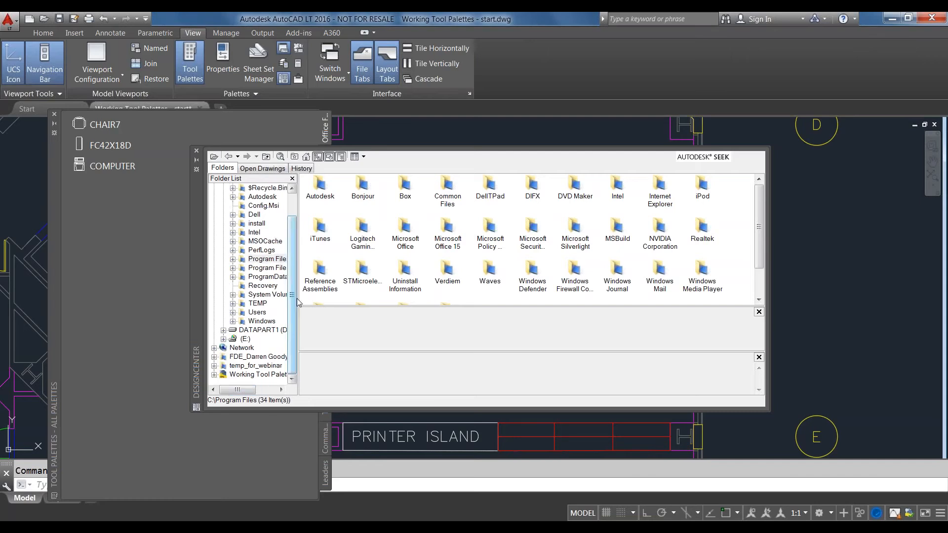
{"action": "left_click", "coordinate": [214, 365]}
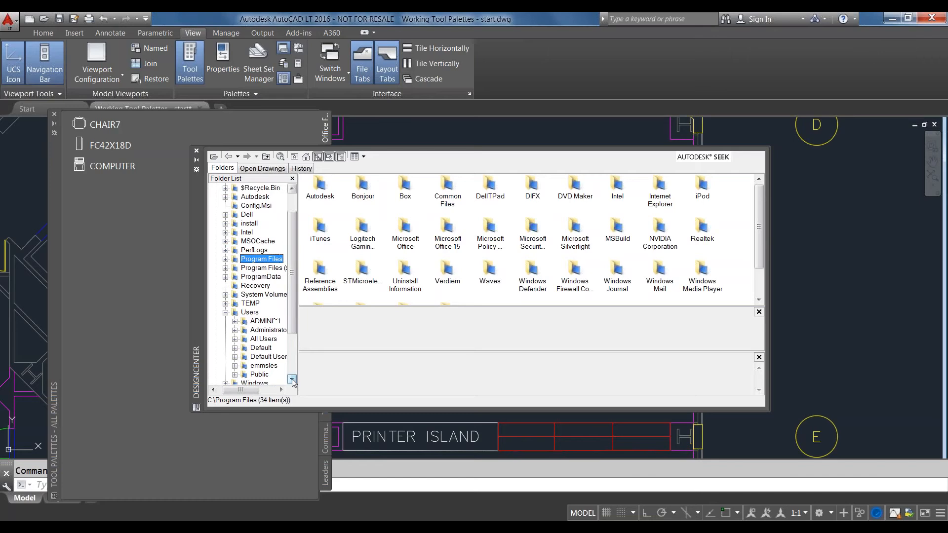
{"action": "left_click", "coordinate": [235, 366]}
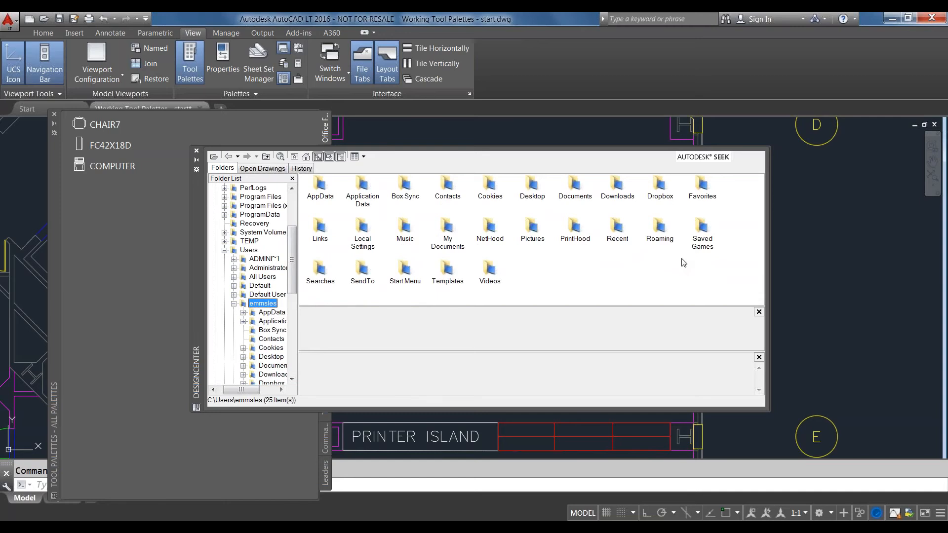
{"action": "left_click", "coordinate": [531, 184]}
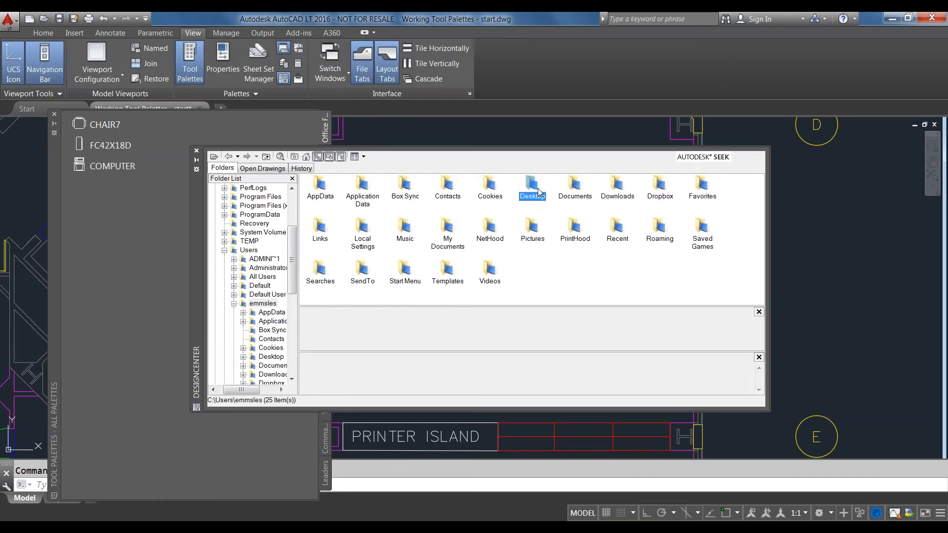
{"action": "double_click", "coordinate": [537, 191]}
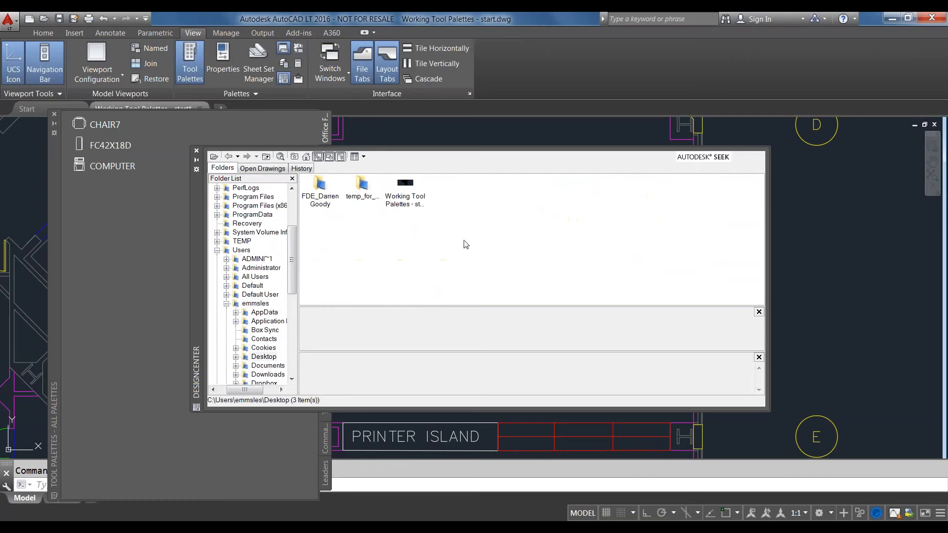
Step: Expand Working Tool Palettes - start.dwg under the Desktop folder and display its Blocks content in DesignCenter
{"action": "left_click", "coordinate": [236, 356]}
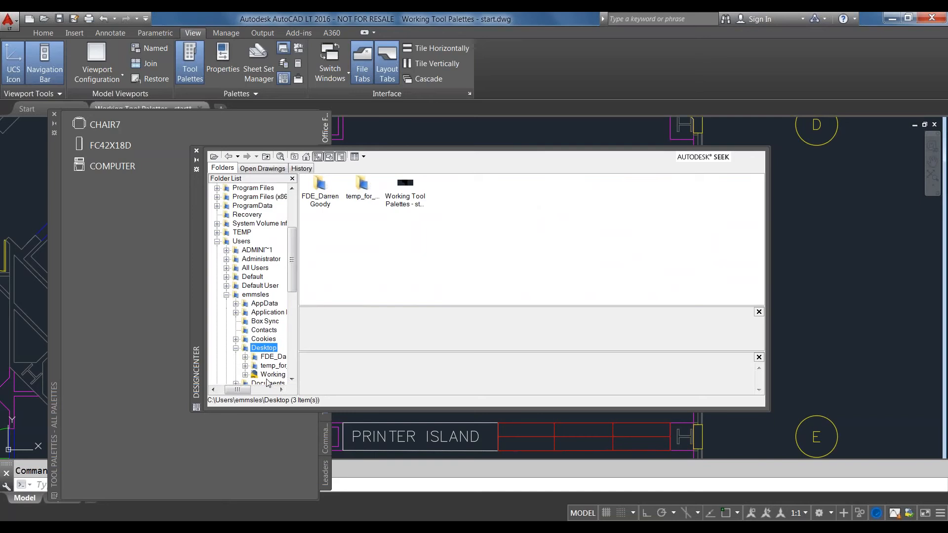
{"action": "left_click", "coordinate": [293, 379]}
{"action": "left_click", "coordinate": [292, 378]}
{"action": "left_click", "coordinate": [293, 381]}
{"action": "left_click", "coordinate": [283, 391]}
{"action": "left_click", "coordinate": [283, 392]}
{"action": "left_click", "coordinate": [284, 391]}
{"action": "left_click", "coordinate": [283, 391]}
{"action": "left_click", "coordinate": [292, 379]}
{"action": "left_click", "coordinate": [292, 379]}
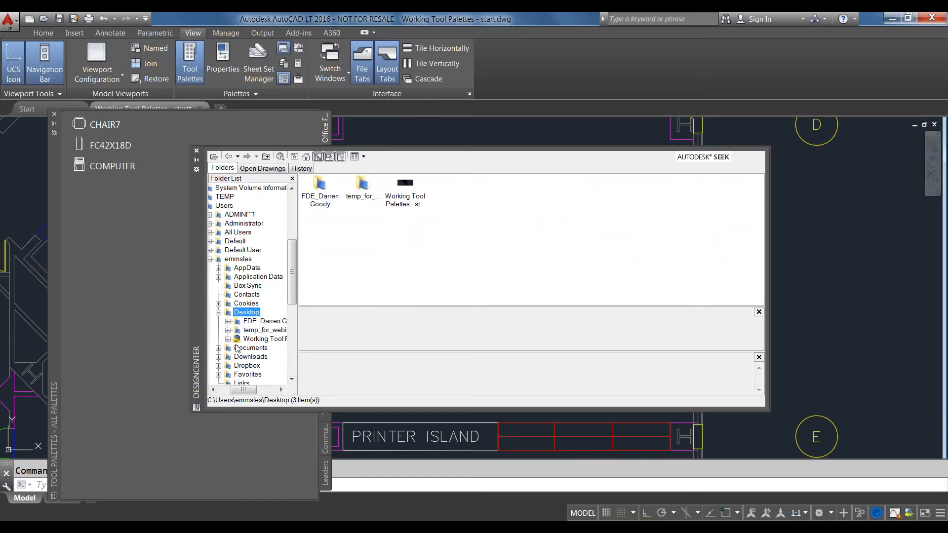
{"action": "left_click", "coordinate": [227, 339]}
{"action": "left_click", "coordinate": [262, 277]}
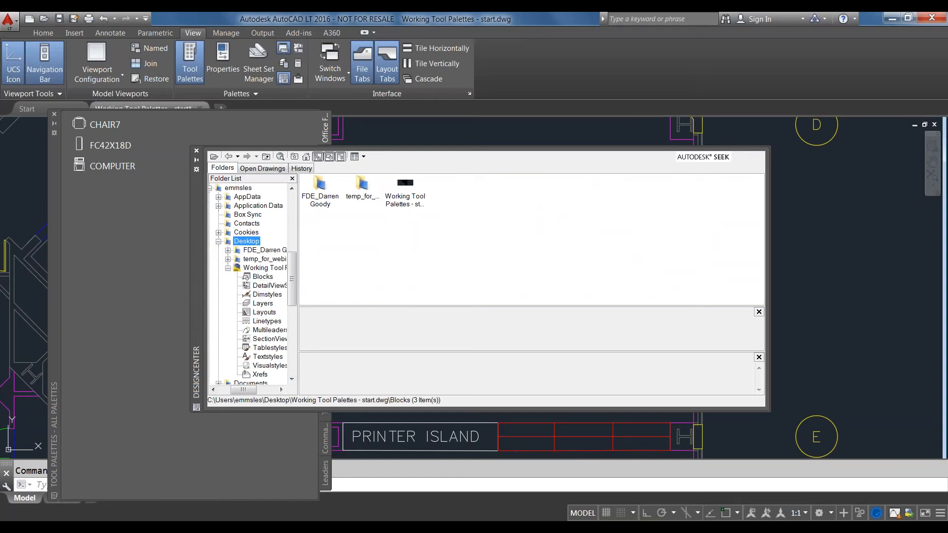
{"action": "right_click", "coordinate": [257, 276]}
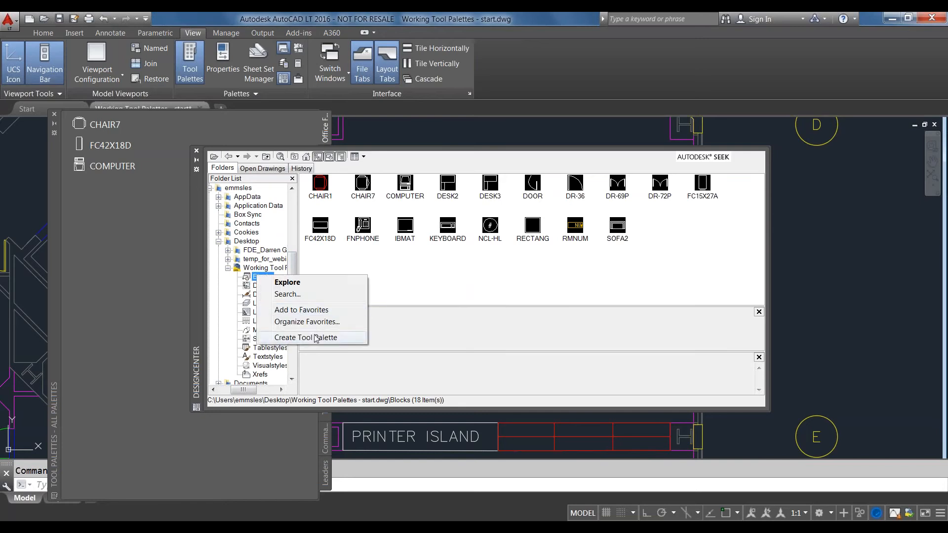
{"action": "left_click", "coordinate": [456, 264]}
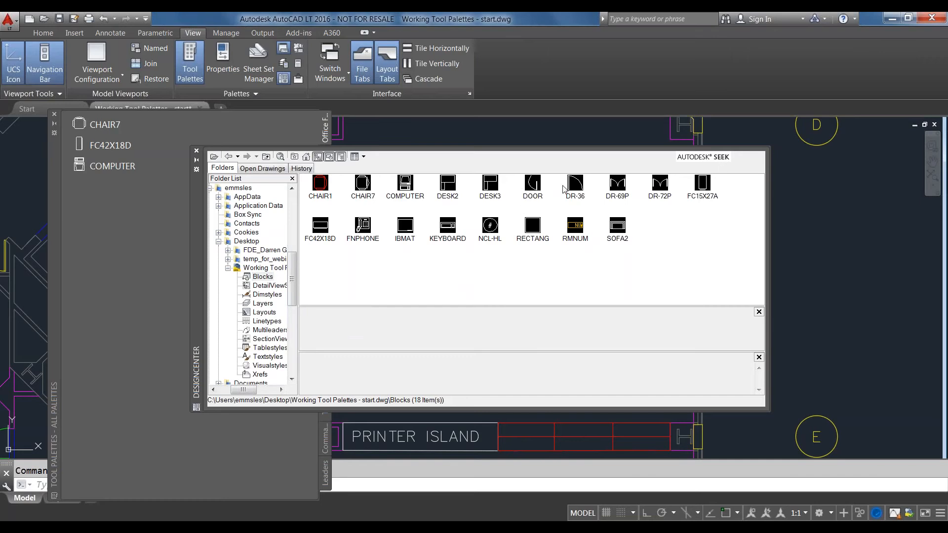
Step: Create a new tool palette from the DOOR, DR-36, DR-69P and DR-72P blocks of the drawing
{"action": "left_click", "coordinate": [534, 190]}
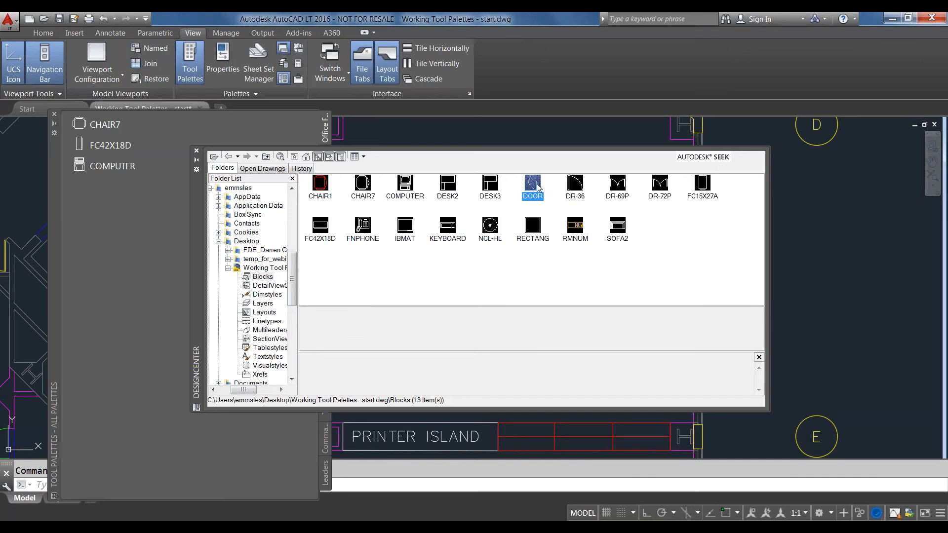
{"action": "left_click", "coordinate": [582, 190], "text": "ctrl"}
{"action": "left_click", "coordinate": [618, 190], "text": "ctrl"}
{"action": "left_click", "coordinate": [665, 192], "text": "ctrl"}
{"action": "right_click", "coordinate": [661, 189]}
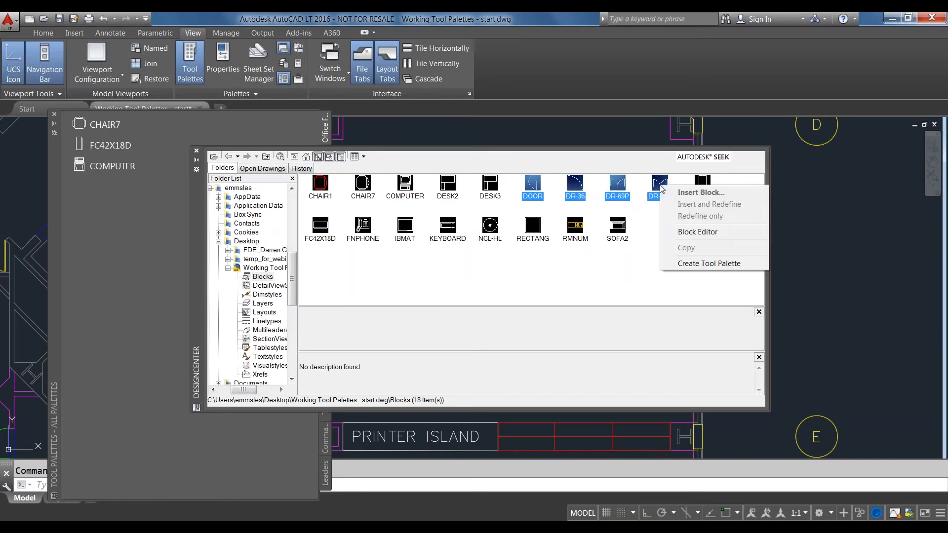
{"action": "left_click", "coordinate": [706, 263]}
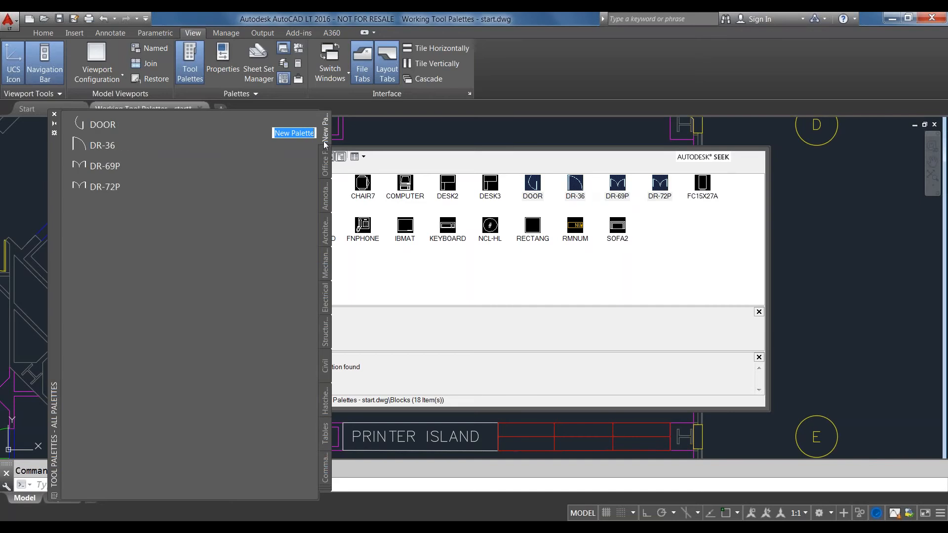
Step: Name the new door palette Office Doors and close DesignCenter
{"action": "key", "text": "BackSpace"}
{"action": "type", "text": "Office Doors"}
{"action": "key", "text": "Return"}
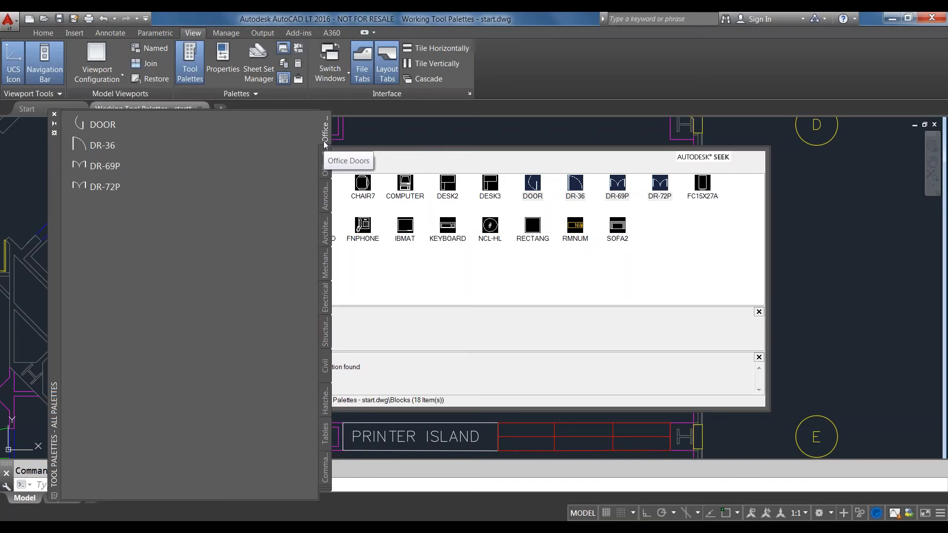
{"action": "left_click", "coordinate": [571, 164]}
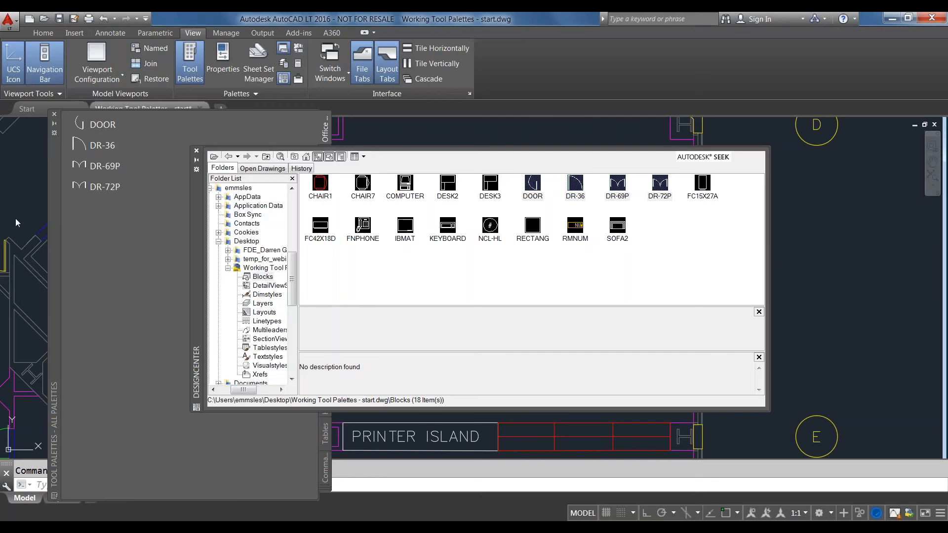
{"action": "left_click", "coordinate": [196, 151]}
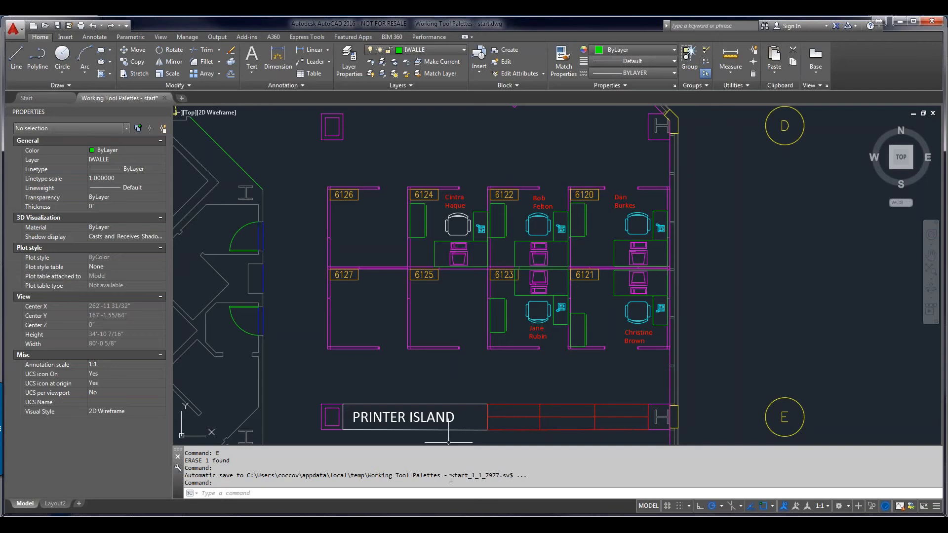
Step: Open the tool palettes and move them clear of office 6124, over the floor plan's right exterior wall
{"action": "key", "text": "ctrl+3"}
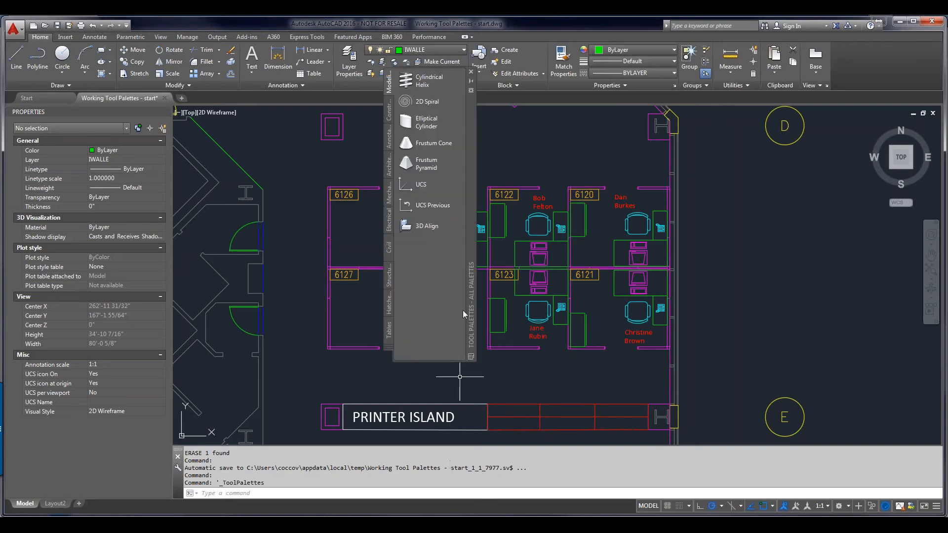
{"action": "mouse_move", "coordinate": [471, 286]}
{"action": "left_mouse_down"}
{"action": "mouse_move", "coordinate": [738, 340]}
{"action": "mouse_move", "coordinate": [773, 333]}
{"action": "left_mouse_up"}
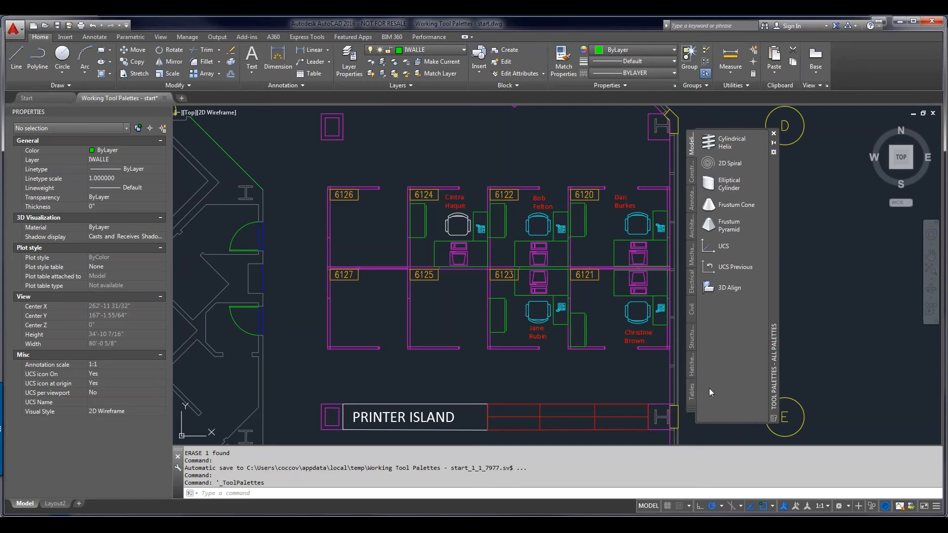
{"action": "left_click", "coordinate": [691, 410]}
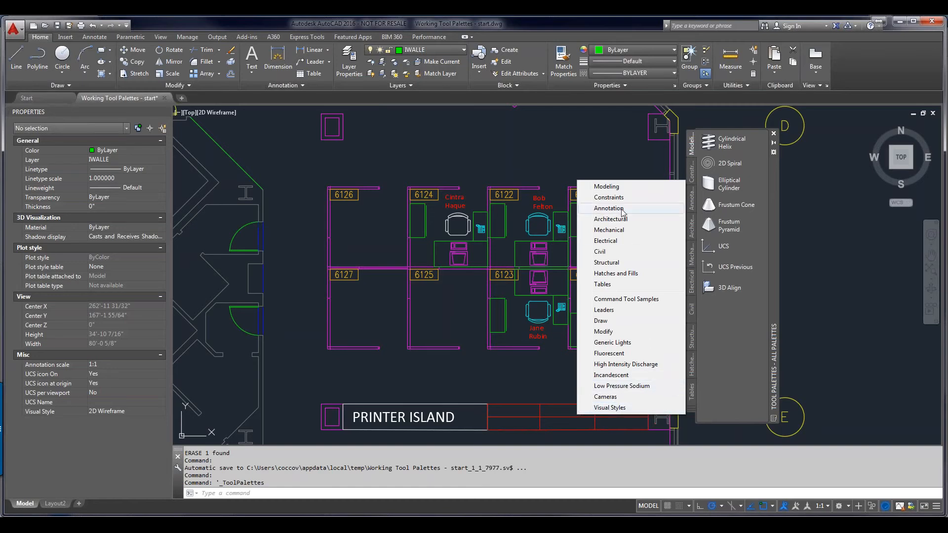
{"action": "right_click", "coordinate": [772, 323]}
{"action": "right_click", "coordinate": [772, 323]}
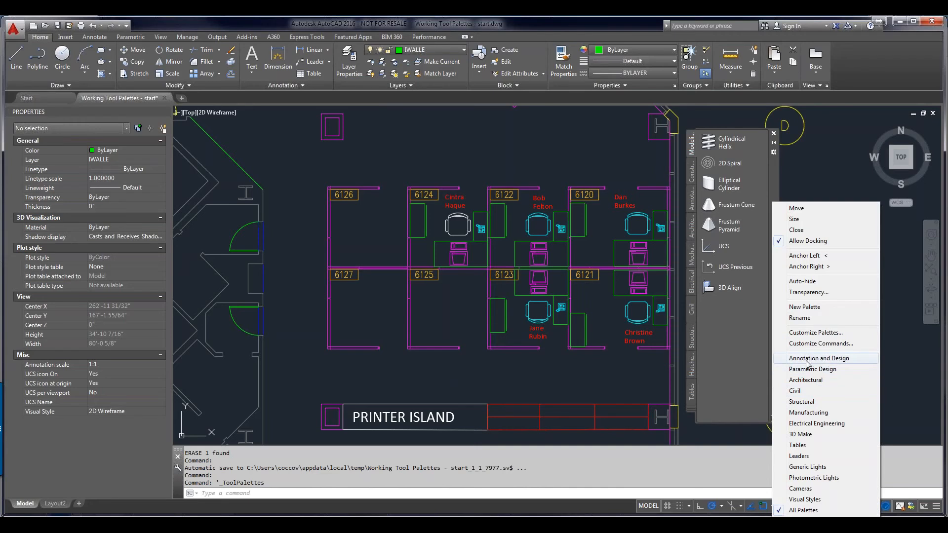
{"action": "left_click", "coordinate": [744, 360]}
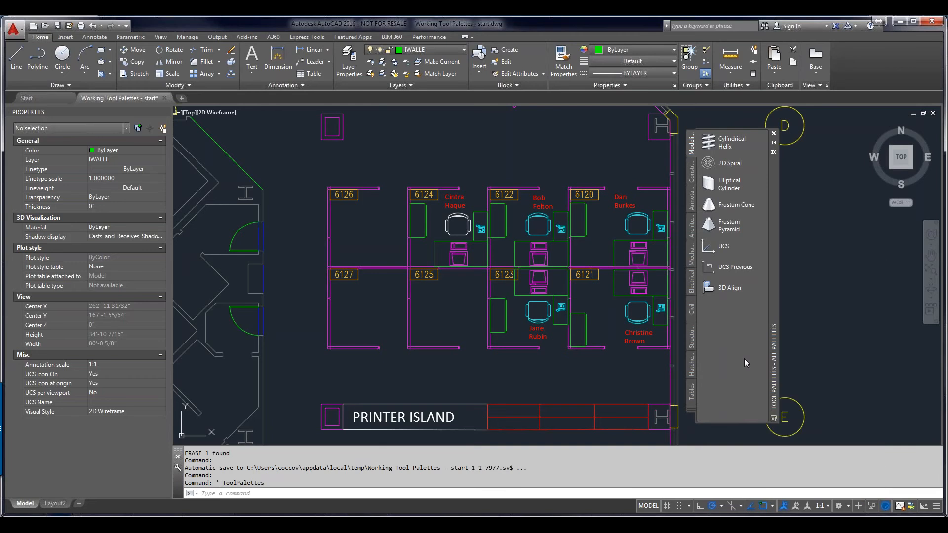
Step: Create a new tool palette named Custom
{"action": "right_click", "coordinate": [745, 359]}
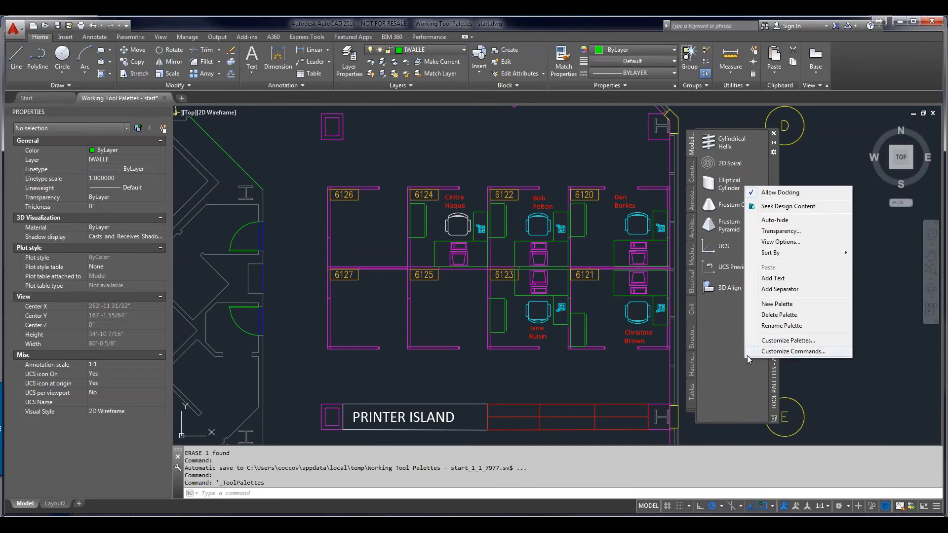
{"action": "left_click", "coordinate": [776, 303]}
{"action": "type", "text": "Custom"}
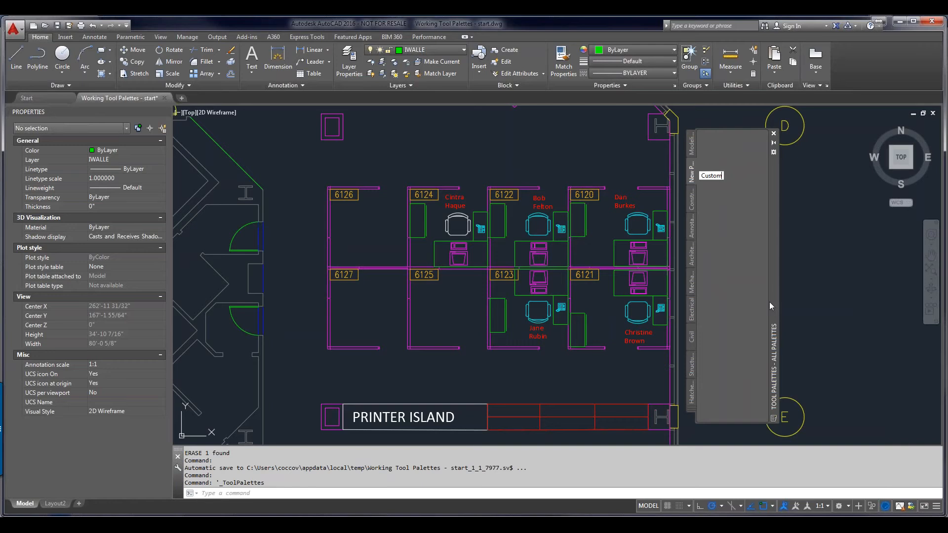
{"action": "key", "text": "Return"}
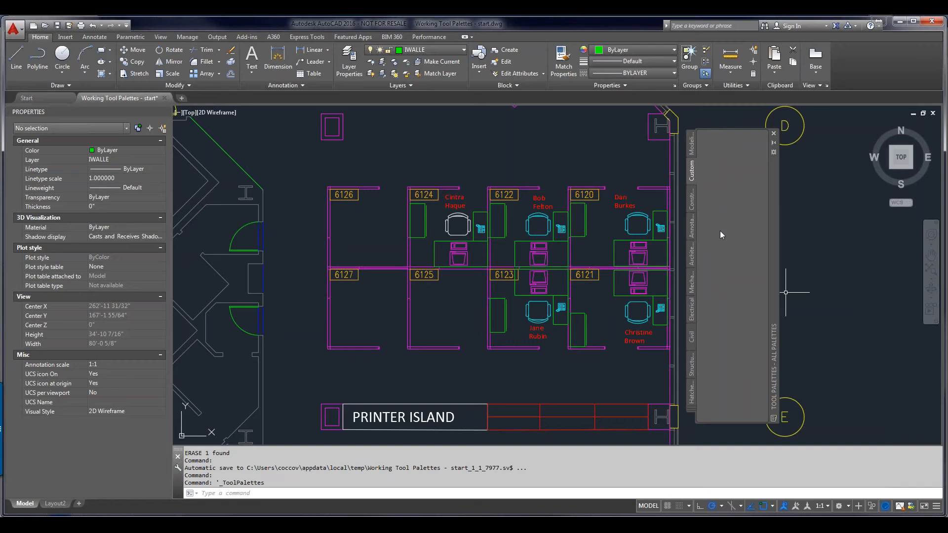
Step: Add the chair block and the employee name text from office 6124 to the Custom palette as tools
{"action": "left_click", "coordinate": [464, 219]}
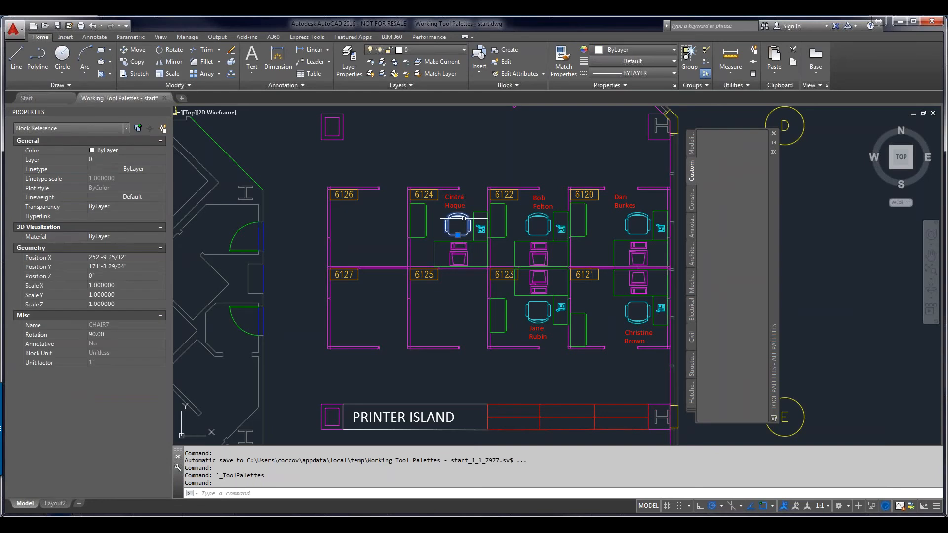
{"action": "left_click_drag", "start_coordinate": [464, 218], "coordinate": [720, 215]}
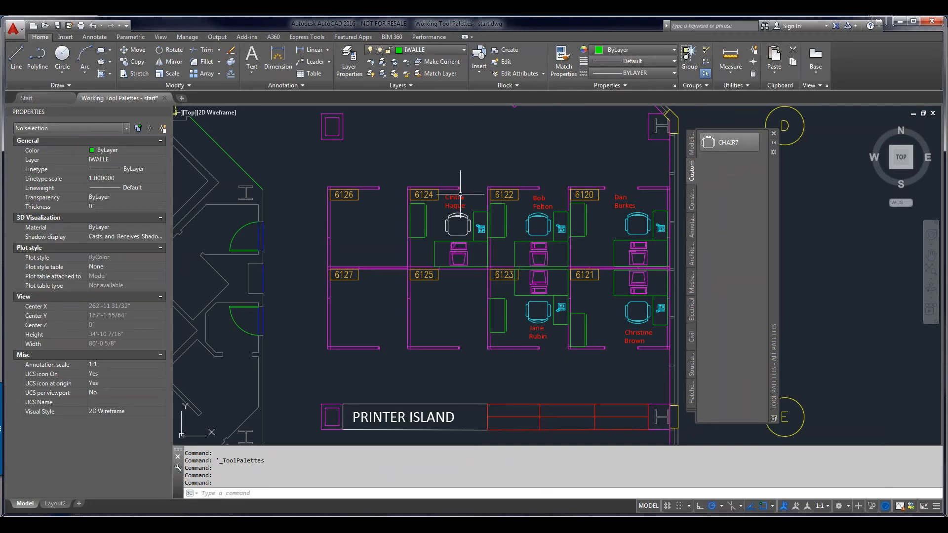
{"action": "scroll", "coordinate": [461, 195], "scroll_direction": "up", "scroll_amount": 4}
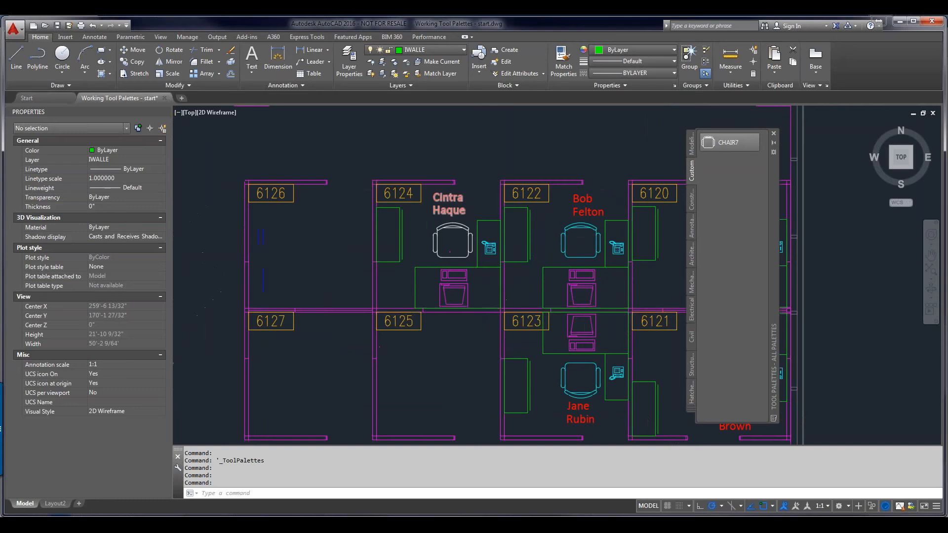
{"action": "left_click", "coordinate": [443, 201]}
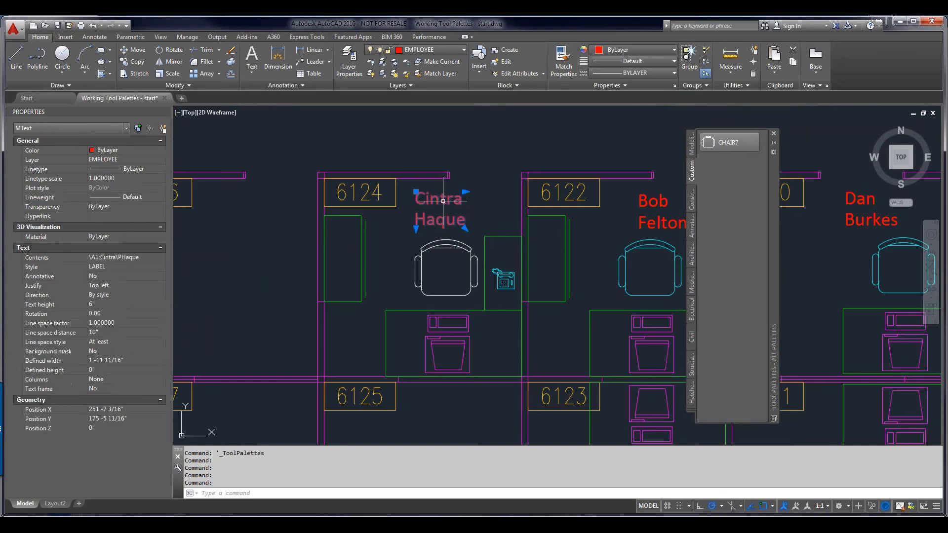
{"action": "left_click_drag", "start_coordinate": [444, 201], "coordinate": [730, 207]}
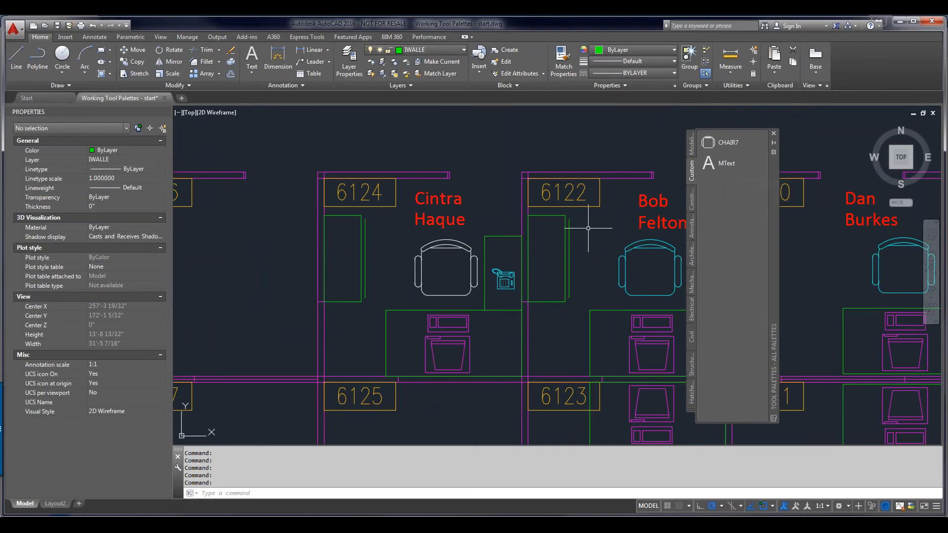
Step: Add the wall panel polyline beside office 6124 to the Custom palette as a tool, below the MText tool
{"action": "left_click", "coordinate": [317, 252]}
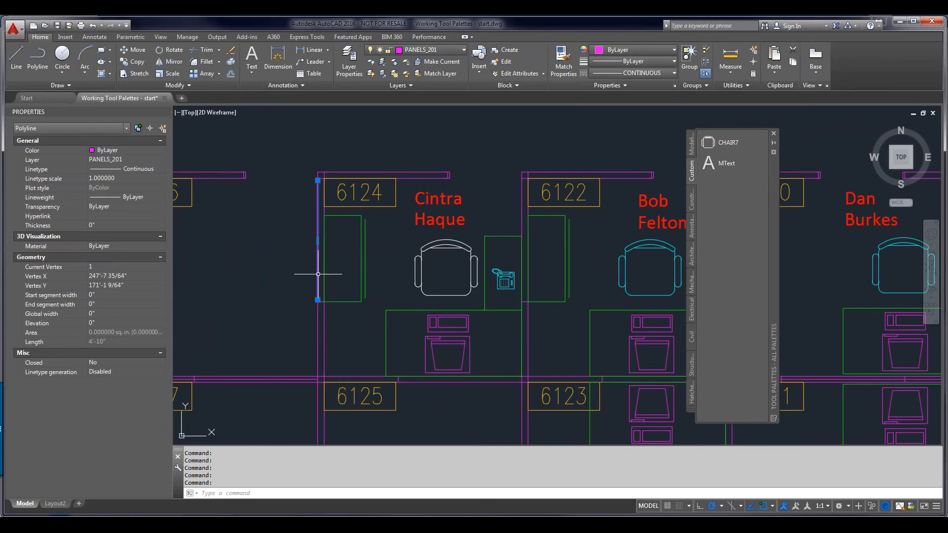
{"action": "key", "text": "Escape"}
{"action": "left_click_drag", "start_coordinate": [695, 378], "coordinate": [740, 303]}
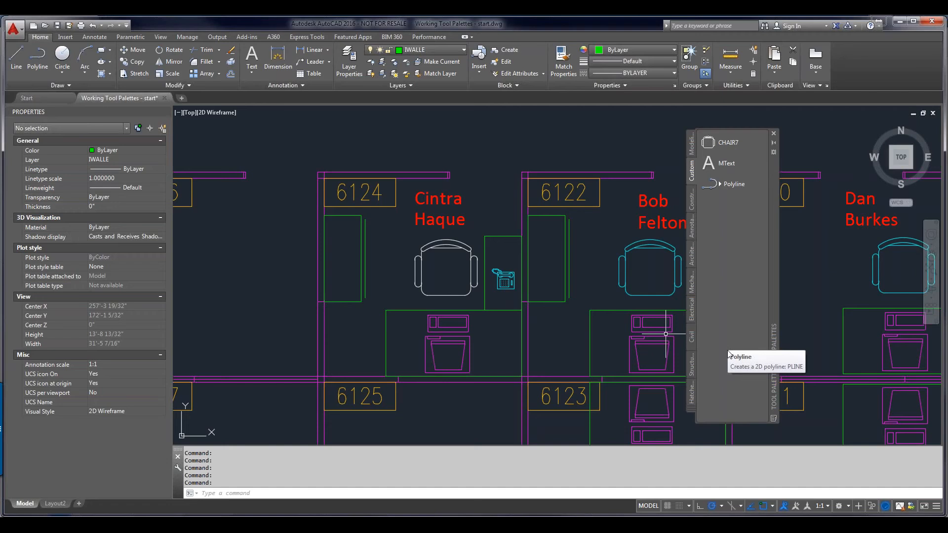
{"action": "right_click", "coordinate": [729, 185]}
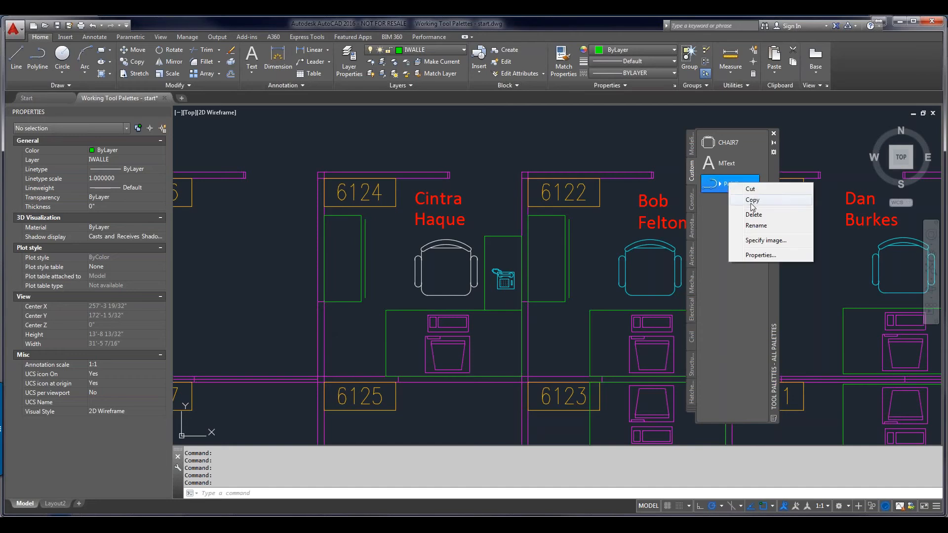
{"action": "left_click", "coordinate": [715, 223]}
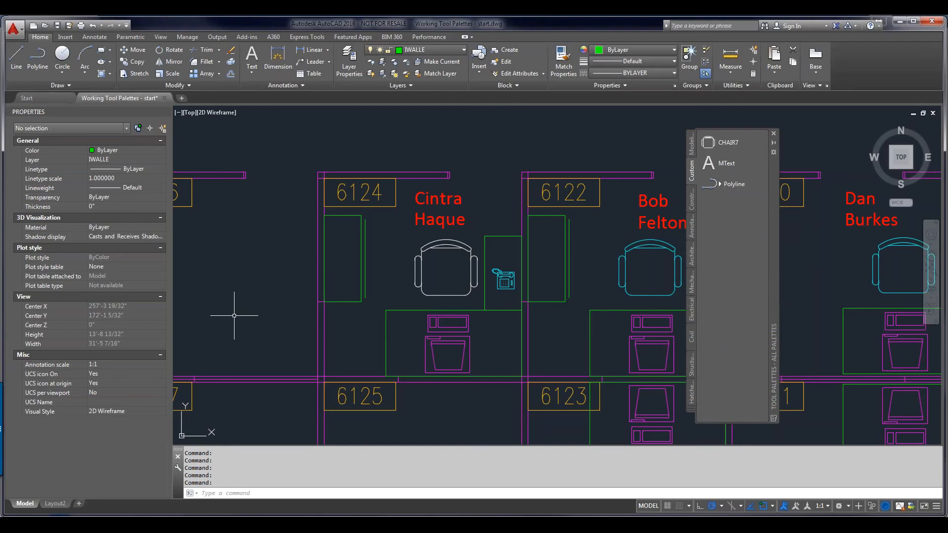
Step: Open the Customize User Interface editor with the CUI command and move it clear of the Custom palette
{"action": "left_click", "coordinate": [187, 38]}
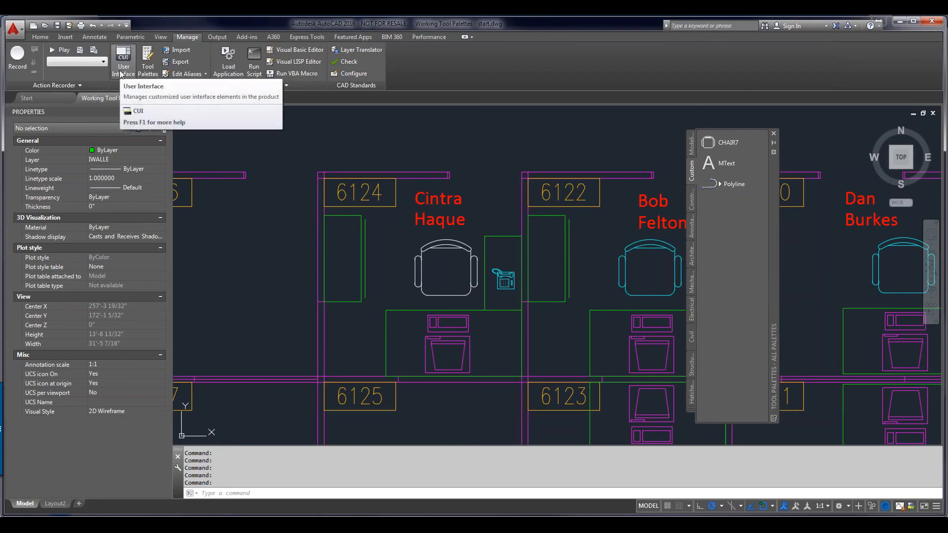
{"action": "type", "text": "Cu"}
{"action": "key", "text": "Escape"}
{"action": "type", "text": "cui"}
{"action": "key", "text": "Return"}
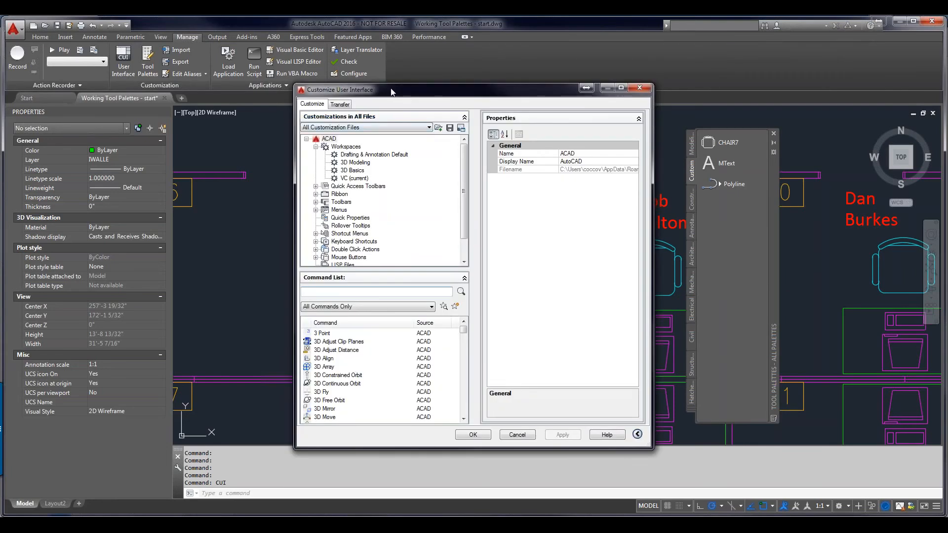
{"action": "left_click_drag", "start_coordinate": [392, 93], "coordinate": [327, 86]}
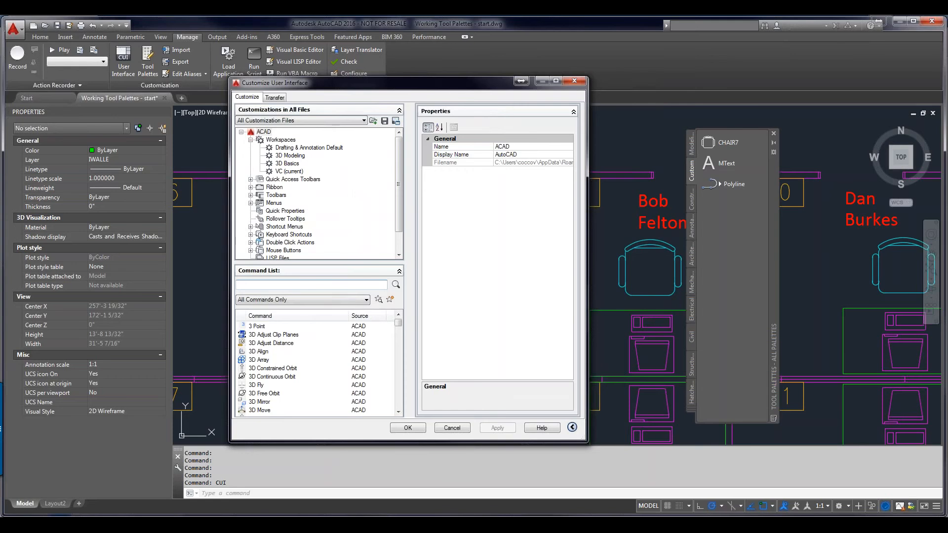
Step: Find the Zoom Extents command by filtering for "zoom", add it to the Custom palette below Polyline, and close the interface editor
{"action": "type", "text": "oo"}
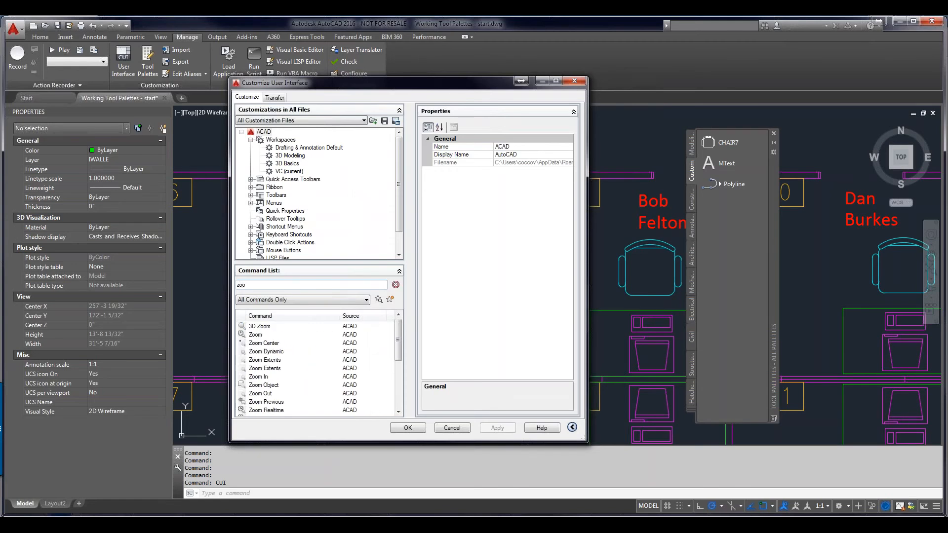
{"action": "type", "text": "m"}
{"action": "left_click", "coordinate": [256, 360]}
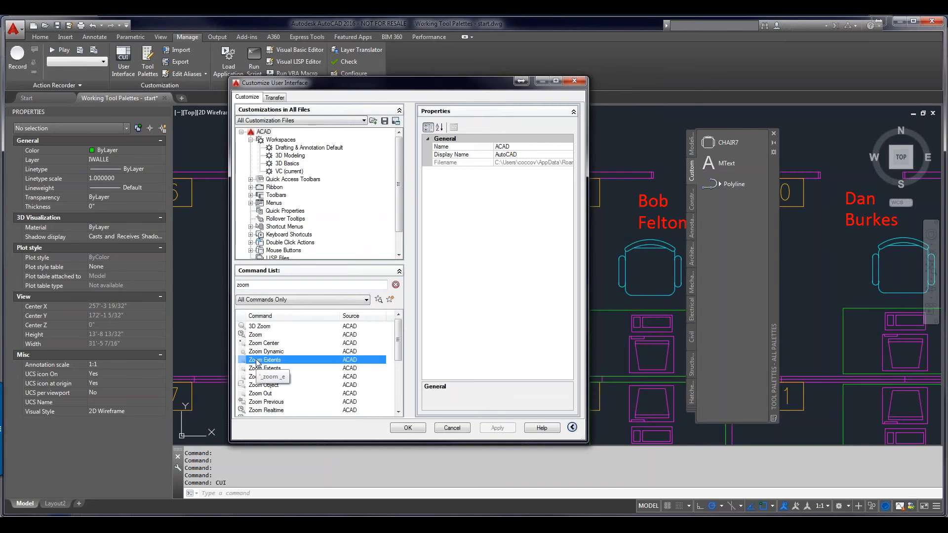
{"action": "left_click_drag", "start_coordinate": [257, 361], "coordinate": [720, 229]}
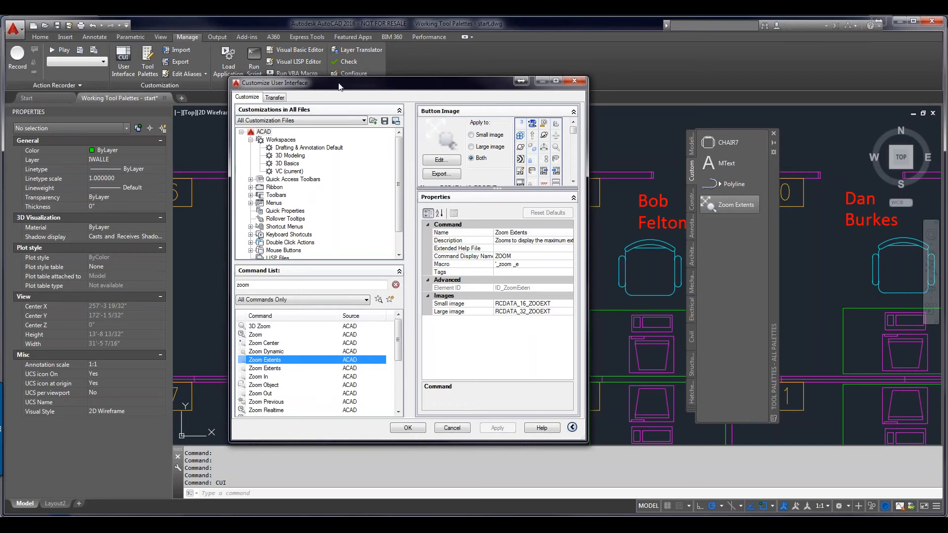
{"action": "left_click", "coordinate": [296, 35]}
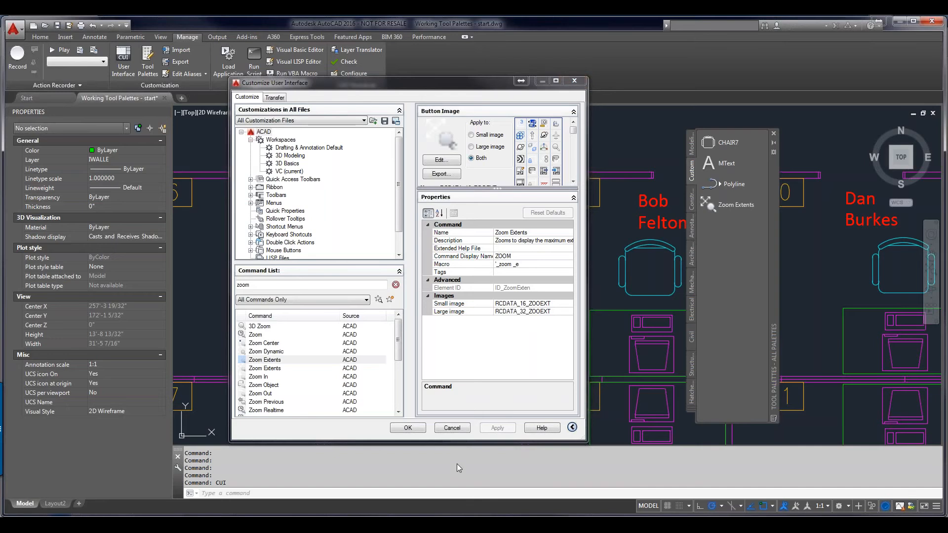
{"action": "left_click", "coordinate": [452, 428]}
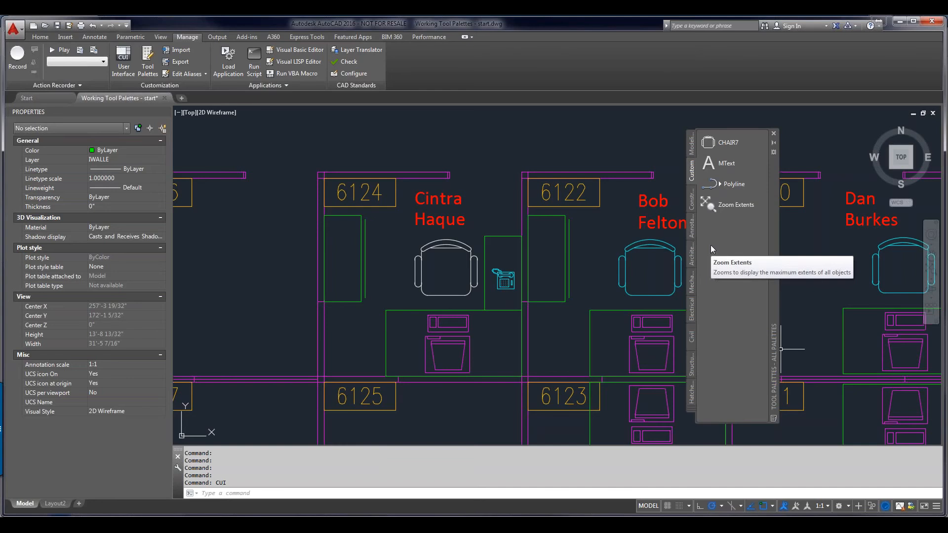
Step: Rename the CHAIR7 tool on the Custom palette as "desk chair"
{"action": "right_click", "coordinate": [719, 143]}
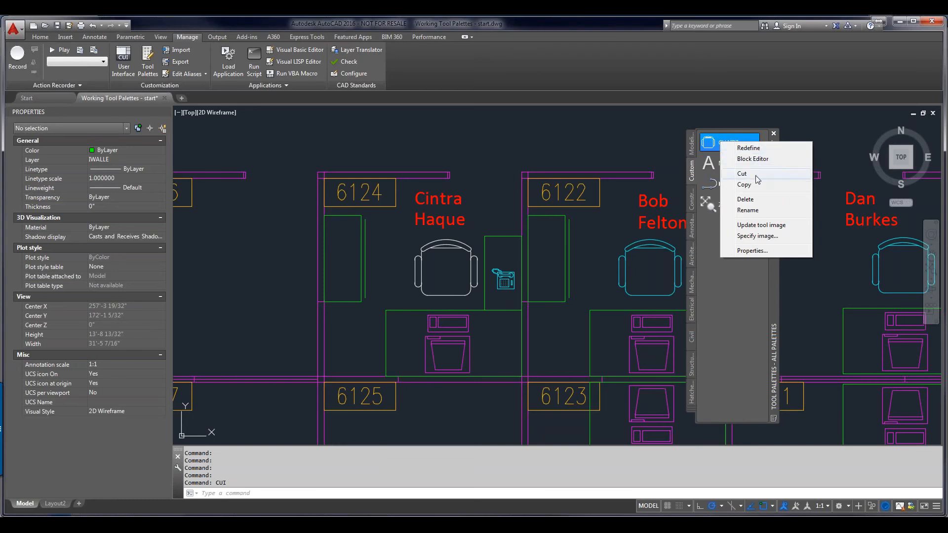
{"action": "left_click", "coordinate": [747, 211]}
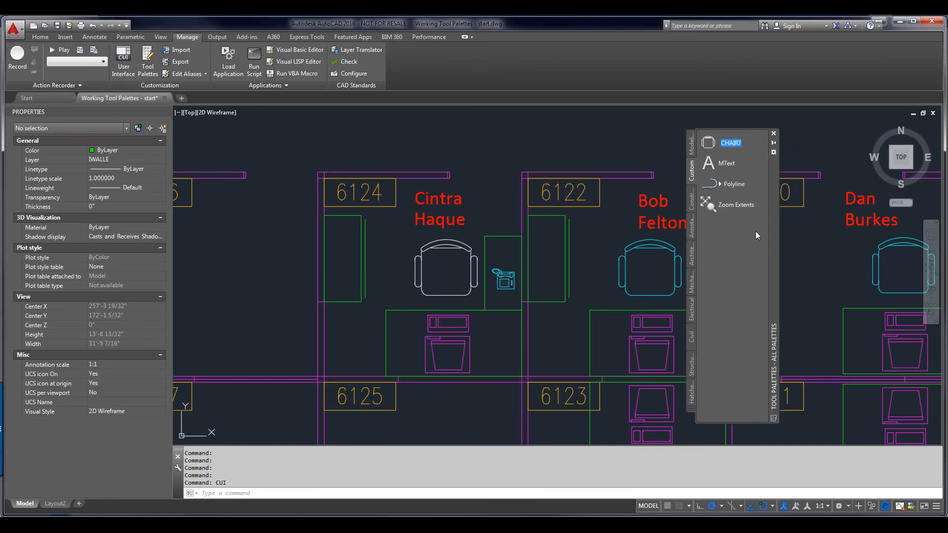
{"action": "type", "text": "desk chair"}
Step: Open the desk chair tool's properties, widen the dialog to read the source file, and set Prompt for rotation to Yes
{"action": "right_click", "coordinate": [740, 142]}
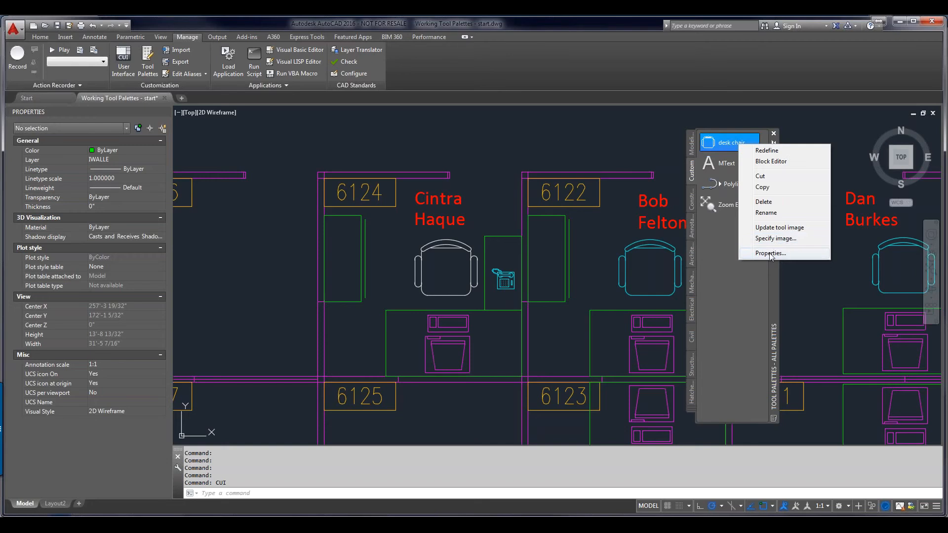
{"action": "left_click", "coordinate": [770, 253]}
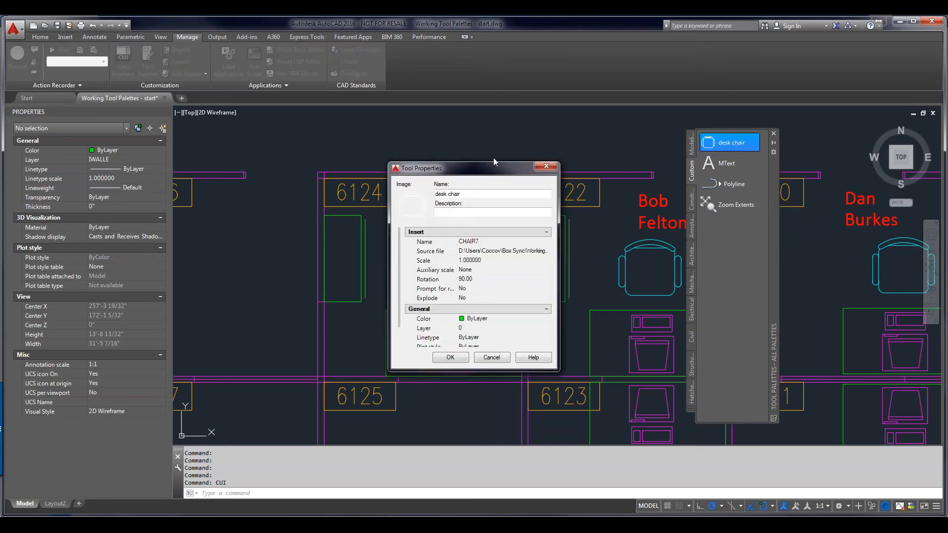
{"action": "key", "text": "Tab"}
{"action": "left_click_drag", "start_coordinate": [559, 262], "coordinate": [645, 267]}
{"action": "left_click", "coordinate": [519, 253]}
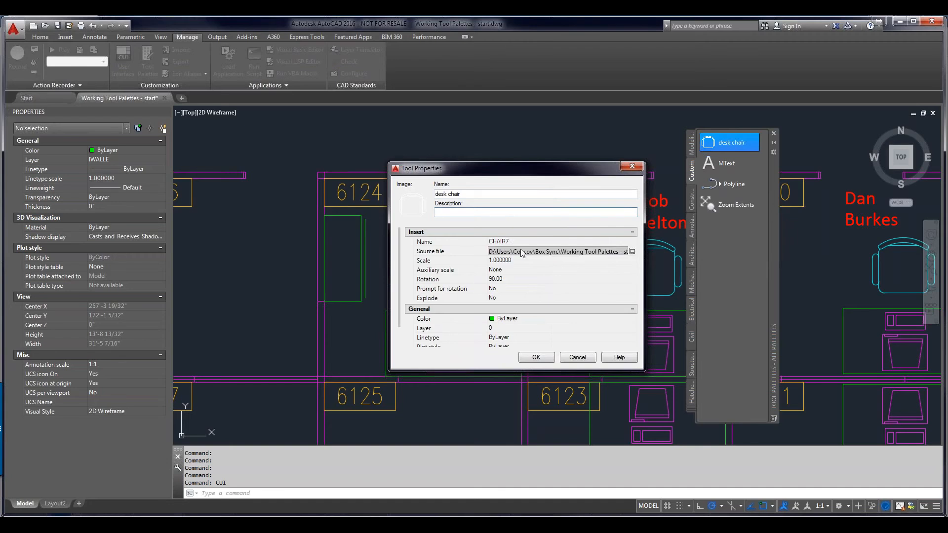
{"action": "left_click", "coordinate": [579, 253]}
{"action": "left_click", "coordinate": [558, 289]}
{"action": "left_click", "coordinate": [558, 288]}
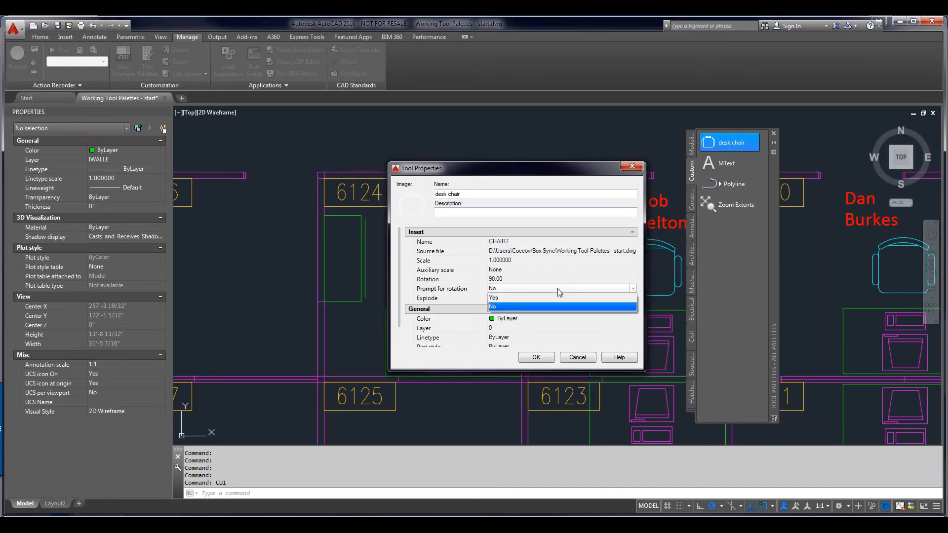
{"action": "left_click", "coordinate": [550, 296]}
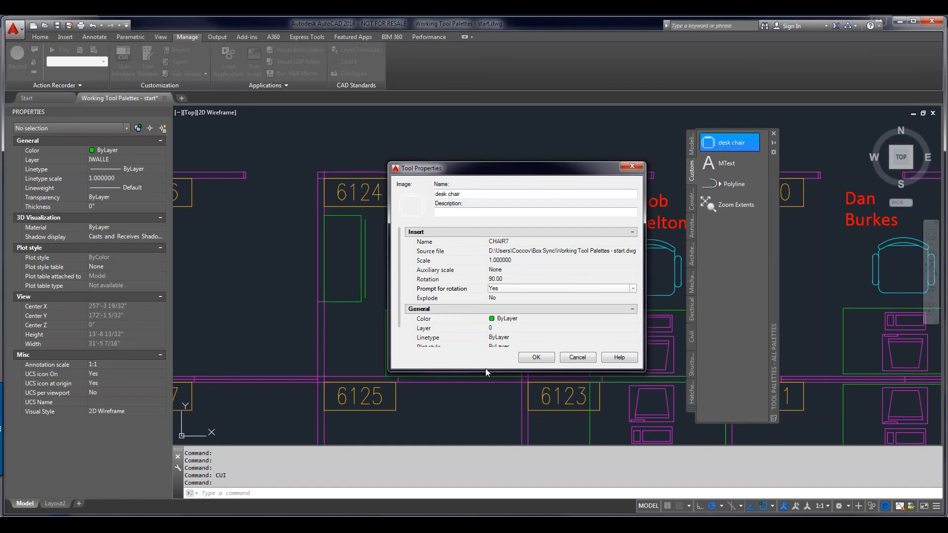
Step: Assign the desk chair tool to the CHAIRS layer and accept the tool properties
{"action": "left_click_drag", "start_coordinate": [483, 372], "coordinate": [484, 432]}
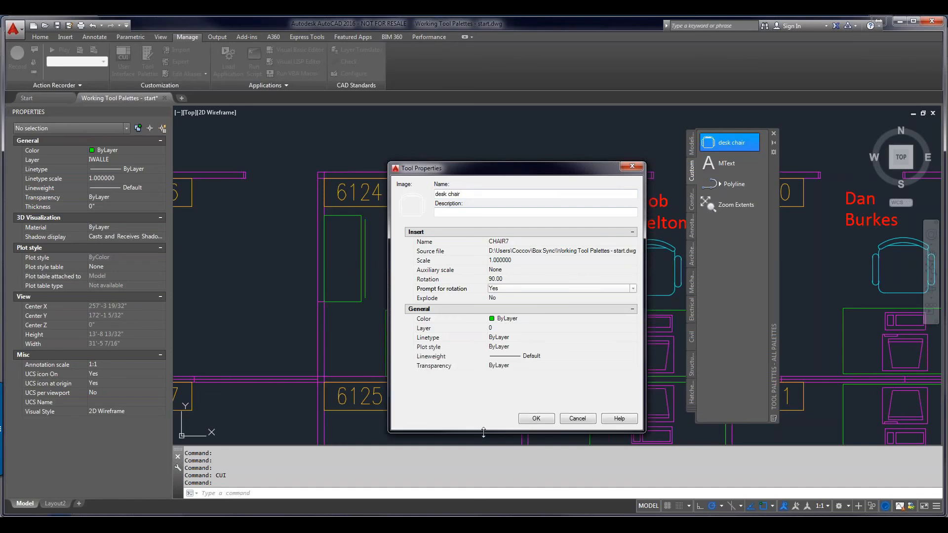
{"action": "left_click", "coordinate": [500, 328]}
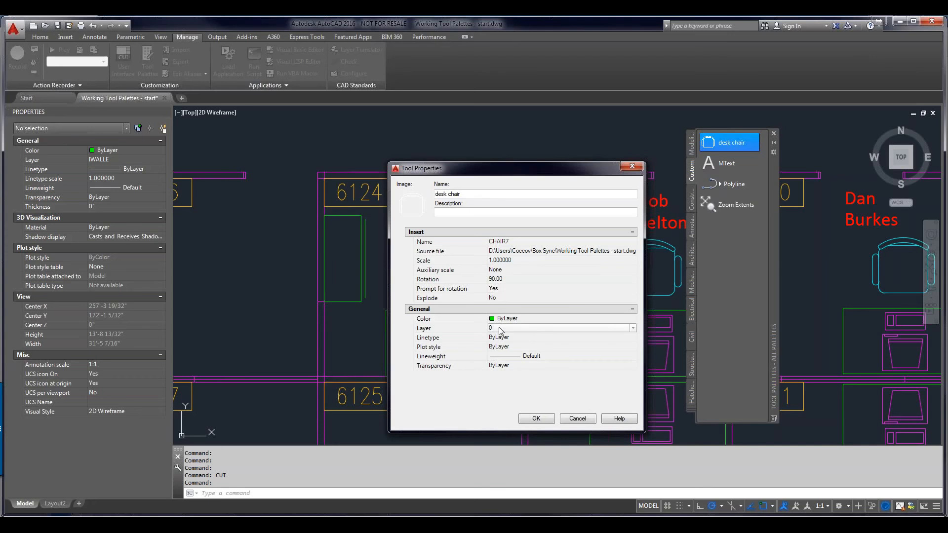
{"action": "left_click", "coordinate": [500, 329]}
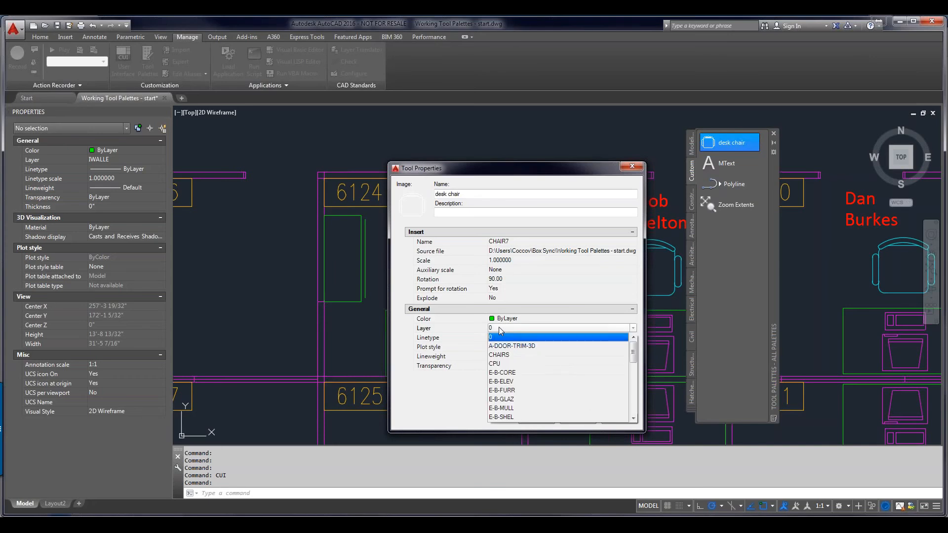
{"action": "left_click", "coordinate": [509, 355]}
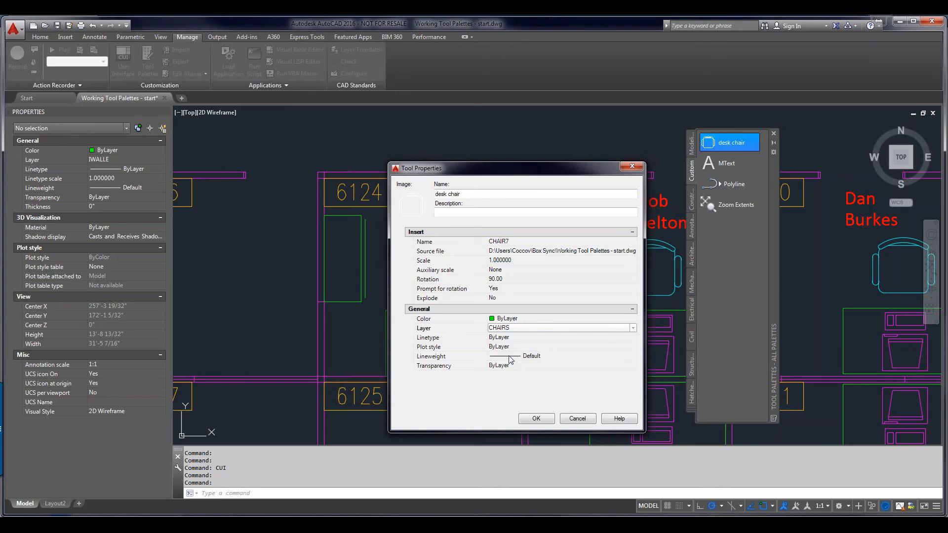
{"action": "left_click", "coordinate": [547, 423]}
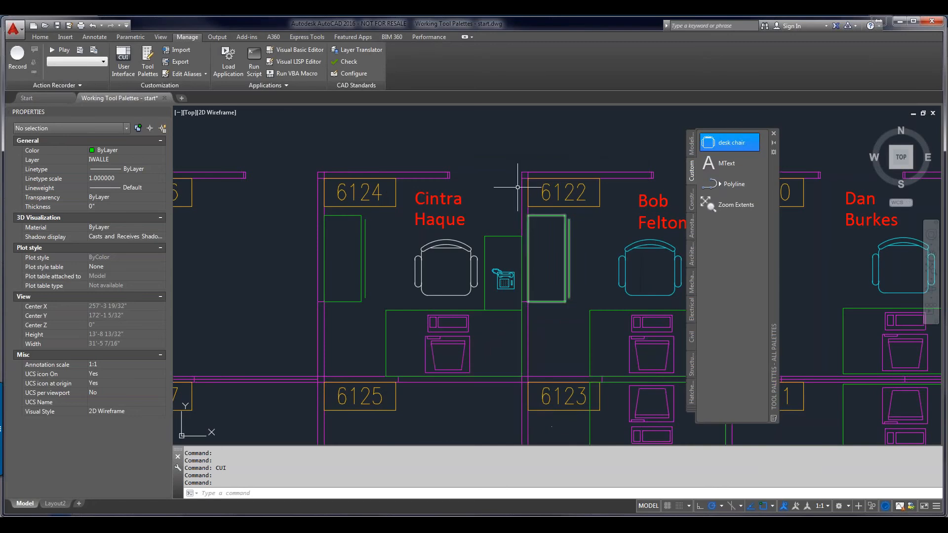
Step: Place a desk chair from the palette in the office left of 6124 and check which layer it is on
{"action": "left_click", "coordinate": [710, 148]}
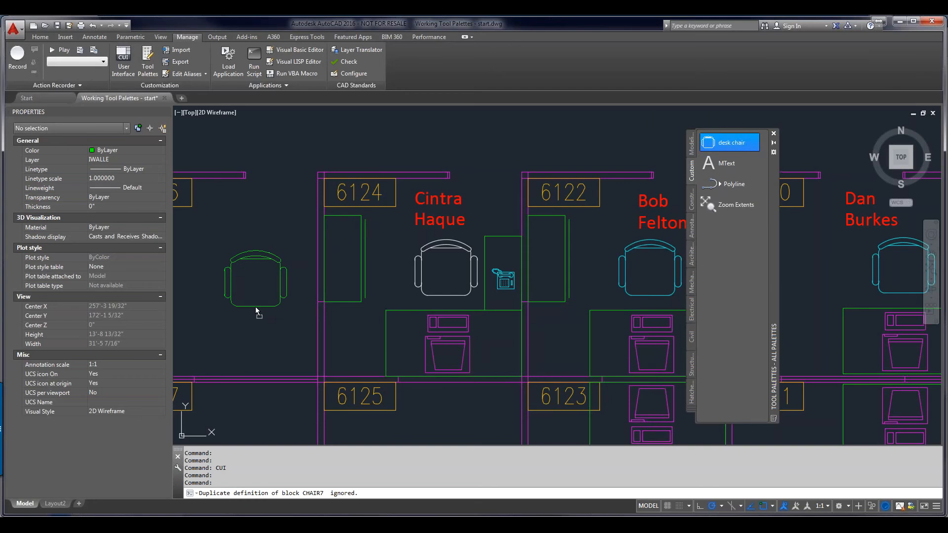
{"action": "left_click", "coordinate": [257, 311]}
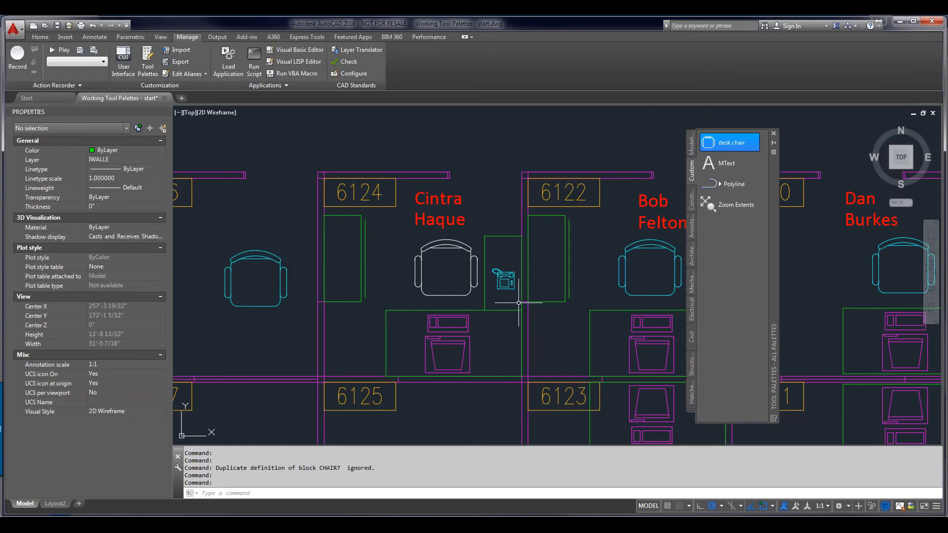
{"action": "mouse_move", "coordinate": [280, 287]}
{"action": "left_click", "coordinate": [280, 287]}
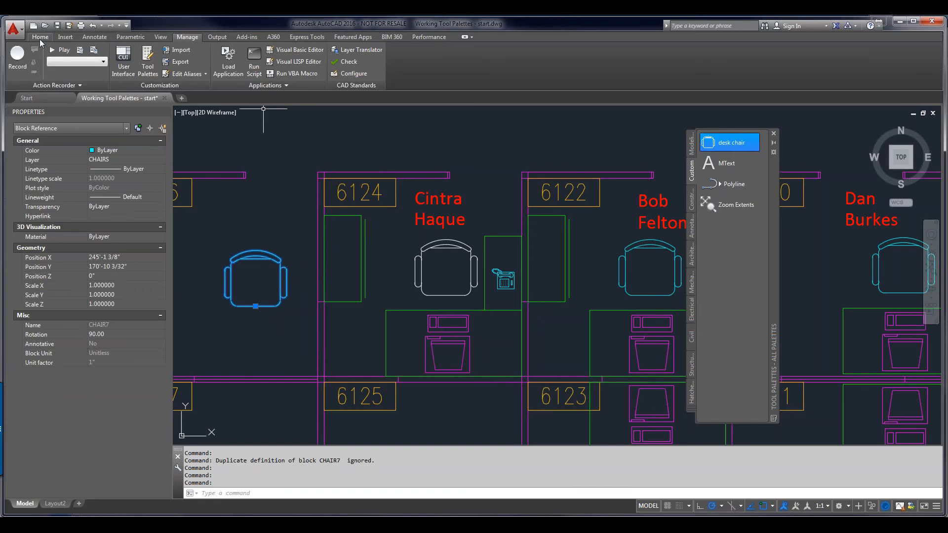
{"action": "left_click", "coordinate": [40, 39]}
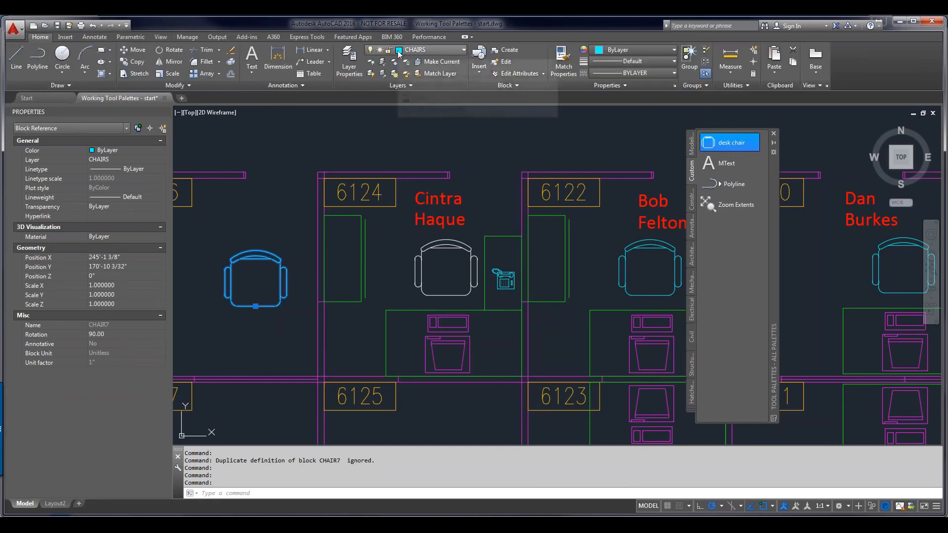
{"action": "right_click", "coordinate": [398, 53]}
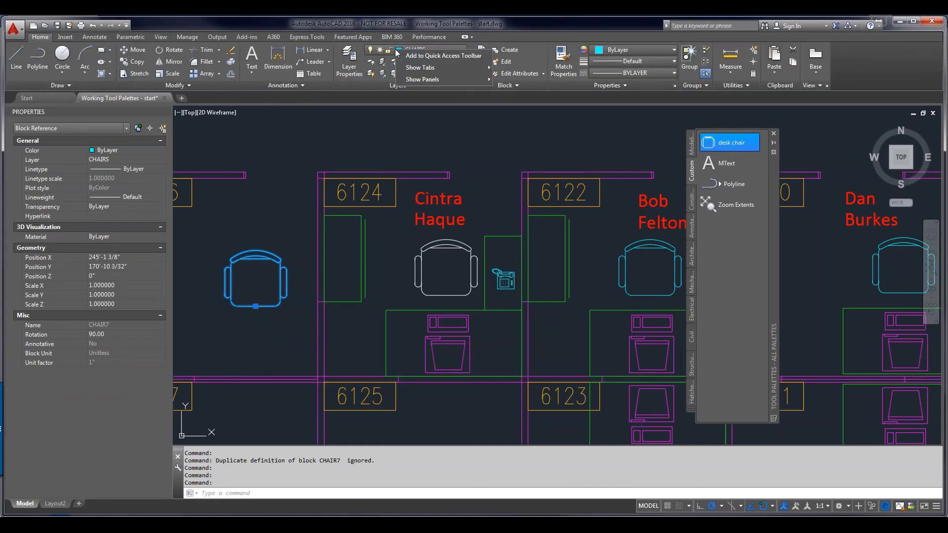
Step: Check the layer of the original chair in office 6124 for comparison
{"action": "left_click", "coordinate": [475, 252]}
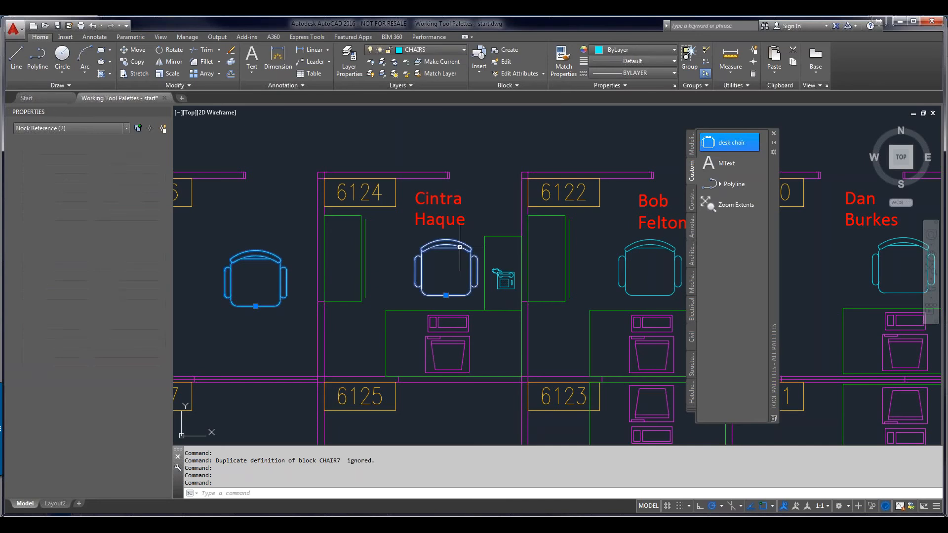
{"action": "key", "text": "Escape"}
{"action": "left_click", "coordinate": [446, 243]}
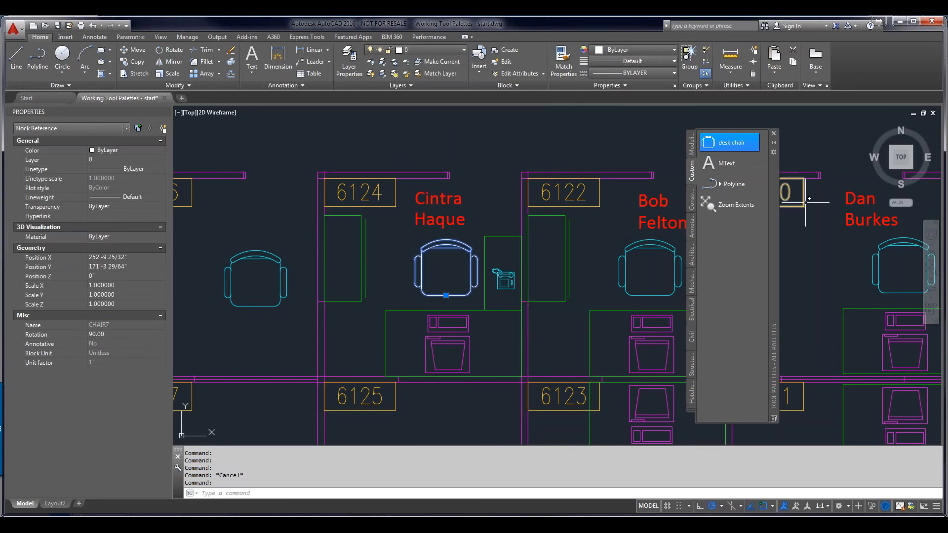
Step: Insert a second desk chair above the new one, rotated so that its back faces office 6124
{"action": "left_click", "coordinate": [732, 143]}
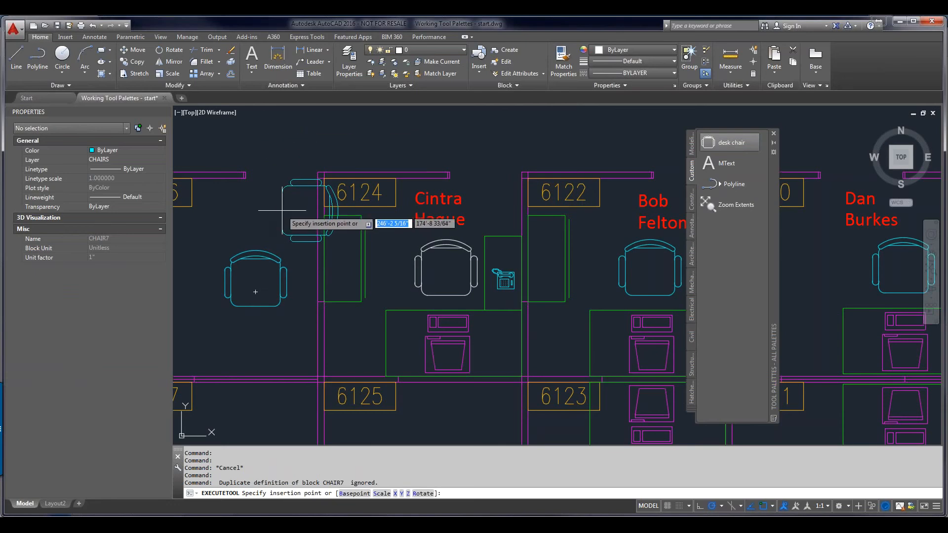
{"action": "left_click", "coordinate": [265, 206]}
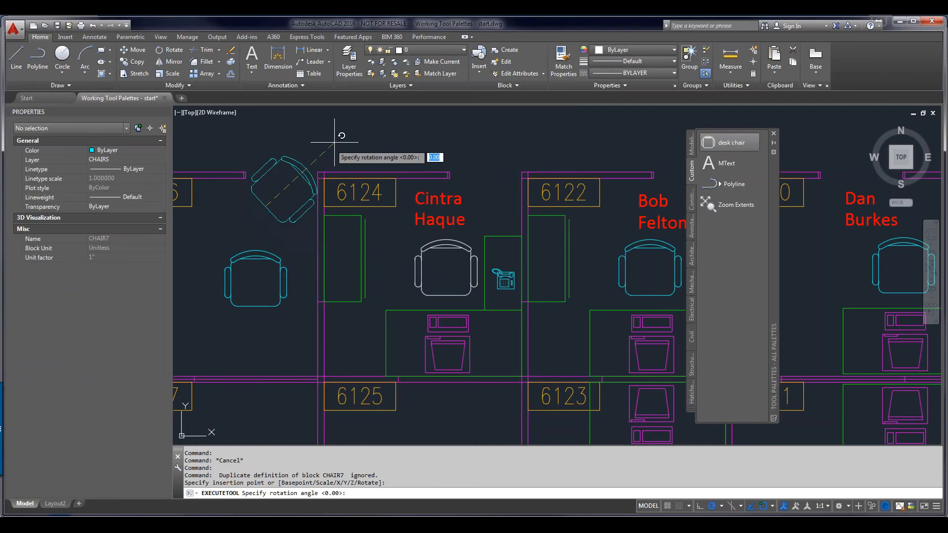
{"action": "left_click", "coordinate": [369, 142]}
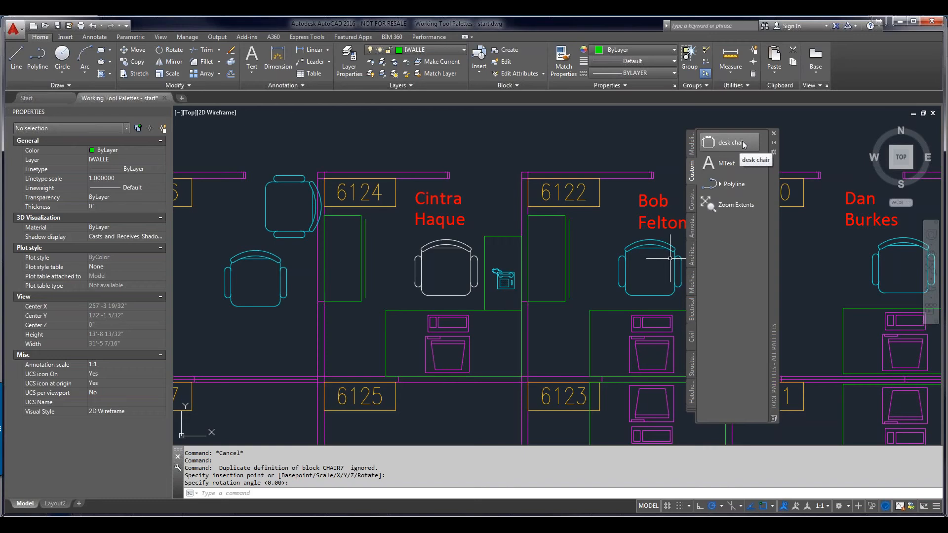
Step: Rename the MText tool on the Custom palette to Label in its tool properties
{"action": "right_click", "coordinate": [731, 164]}
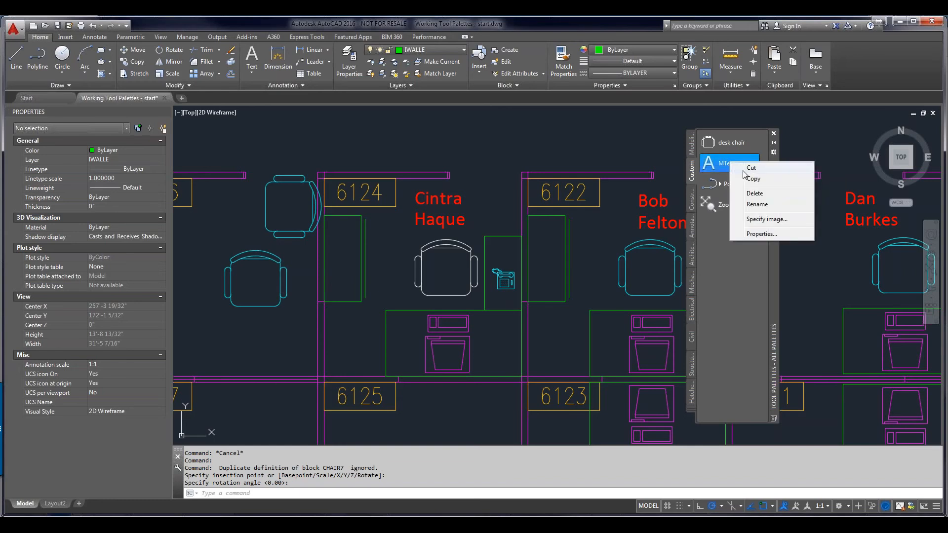
{"action": "left_click", "coordinate": [754, 234]}
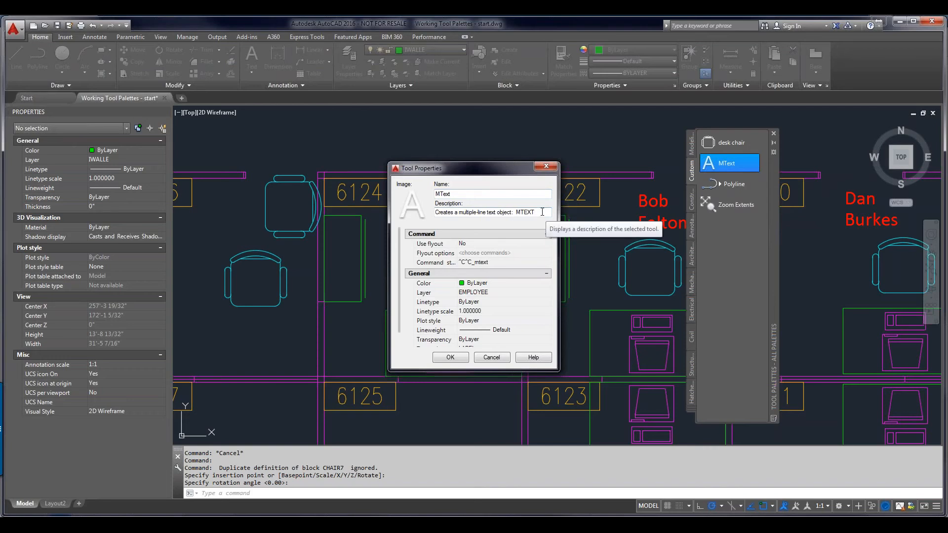
{"action": "double_click", "coordinate": [451, 194]}
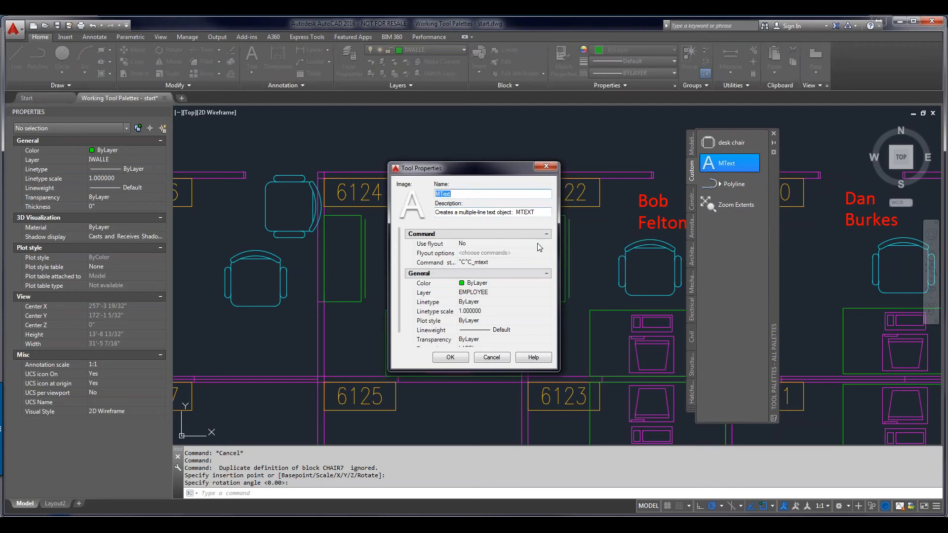
{"action": "type", "text": "Label"}
{"action": "key", "text": "Tab"}
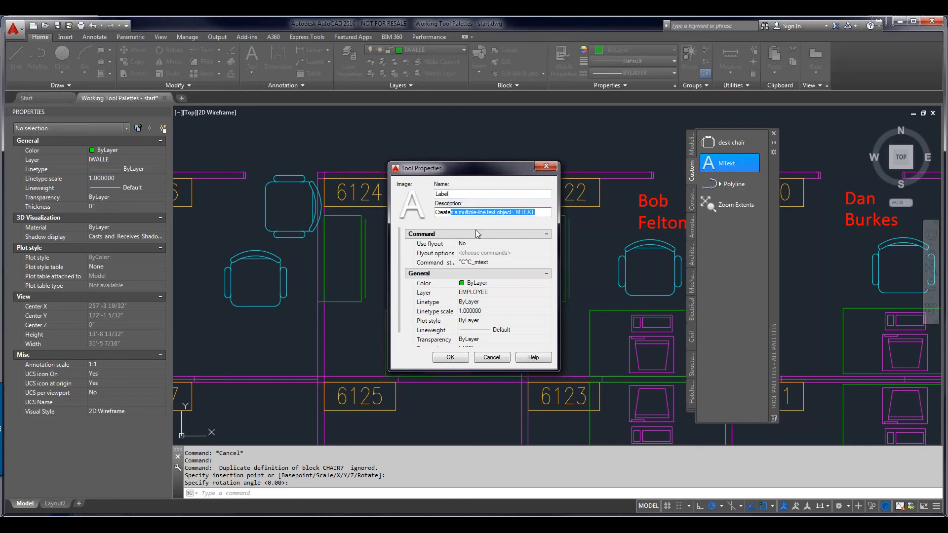
Step: Set the Label tool's description to "Use for names", review its layer and text style, and accept the properties
{"action": "type", "text": "Create"}
{"action": "key", "text": "BackSpace"}
{"action": "key", "text": "BackSpace"}
{"action": "key", "text": "BackSpace"}
{"action": "key", "text": "BackSpace"}
{"action": "key", "text": "BackSpace"}
{"action": "key", "text": "BackSpace"}
{"action": "type", "text": "Use for namm"}
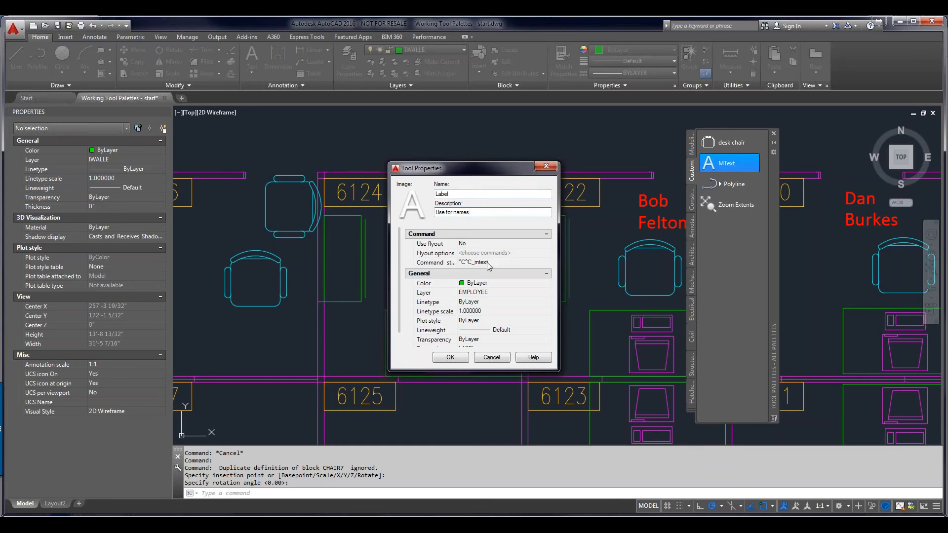
{"action": "left_click", "coordinate": [484, 294]}
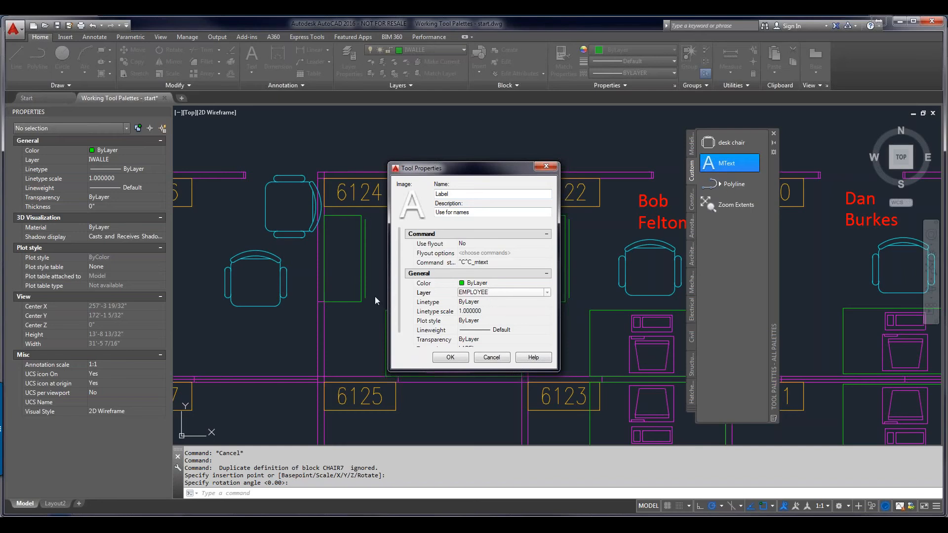
{"action": "left_click_drag", "start_coordinate": [399, 303], "coordinate": [399, 336]}
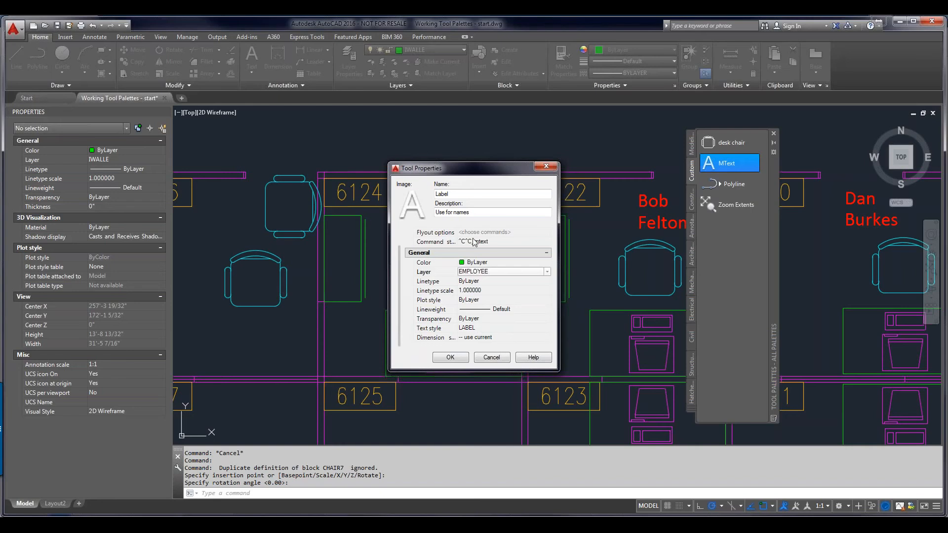
{"action": "left_click", "coordinate": [451, 357]}
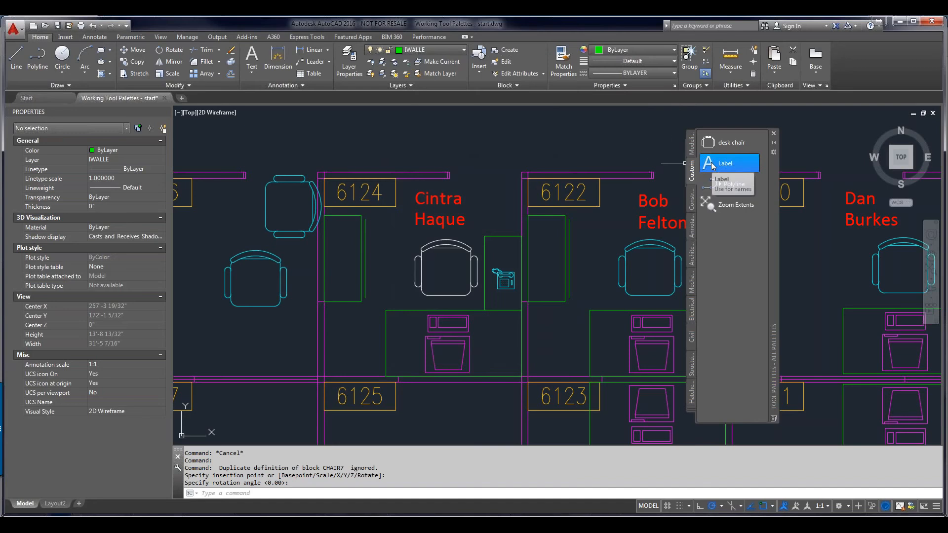
Step: Use the Label tool to place the multiline text "Blah blah" above the cubicles between offices 6124 and 6122
{"action": "left_click", "coordinate": [709, 165]}
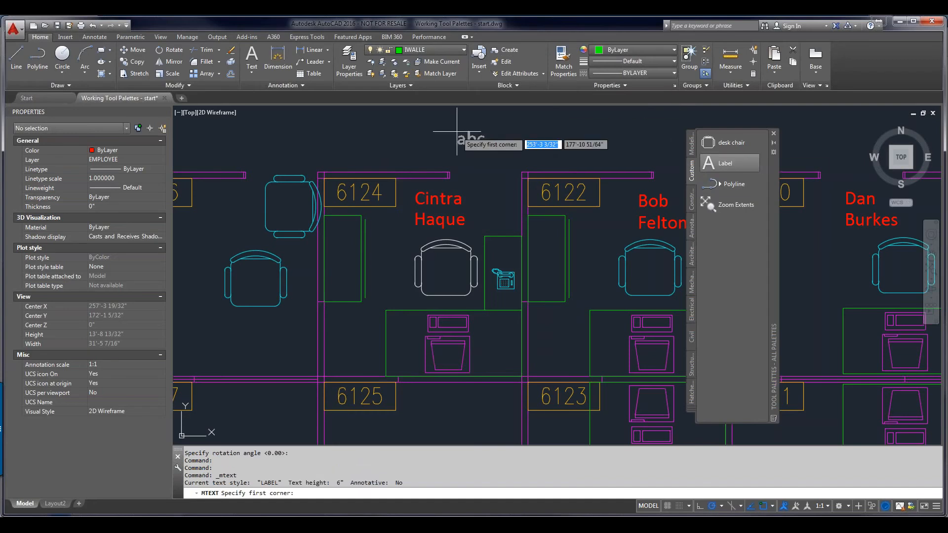
{"action": "left_click", "coordinate": [457, 117]}
{"action": "left_click", "coordinate": [479, 142]}
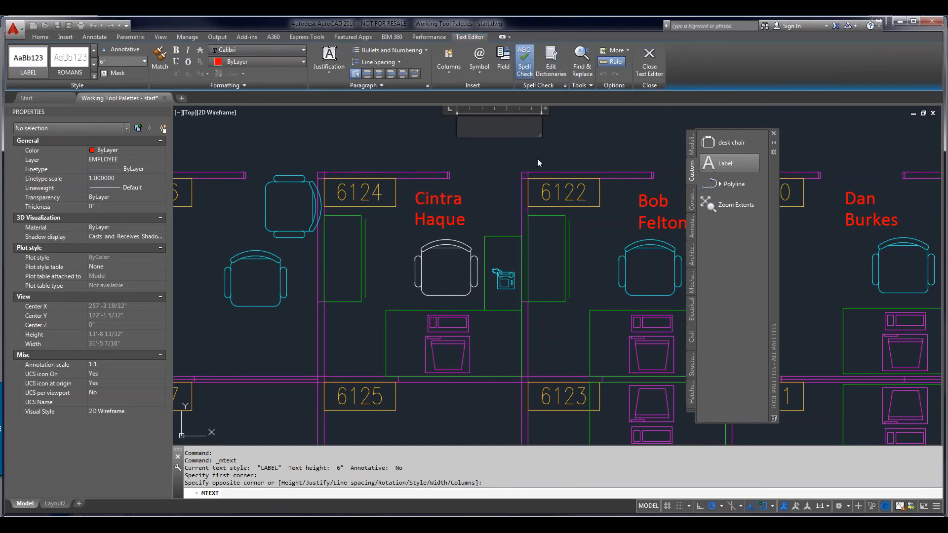
{"action": "type", "text": "Blah blah"}
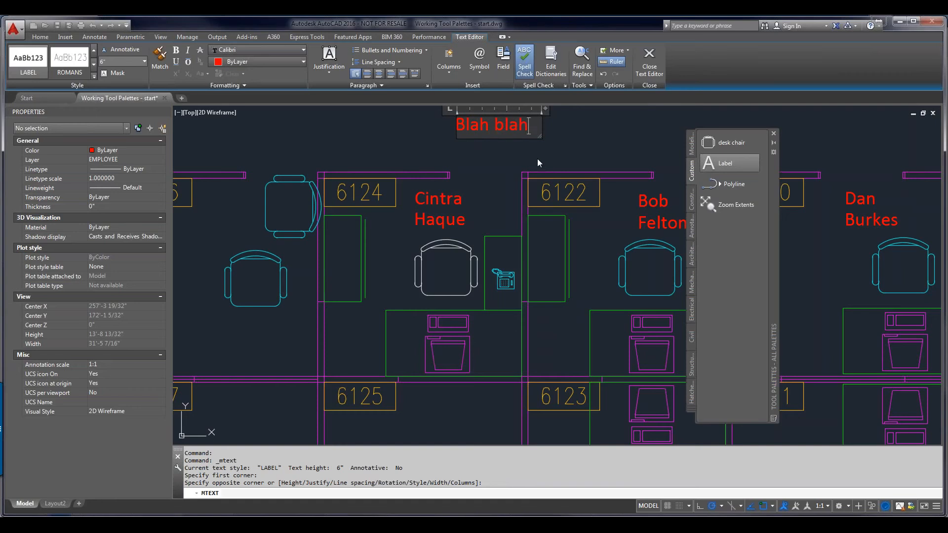
{"action": "left_click", "coordinate": [579, 132]}
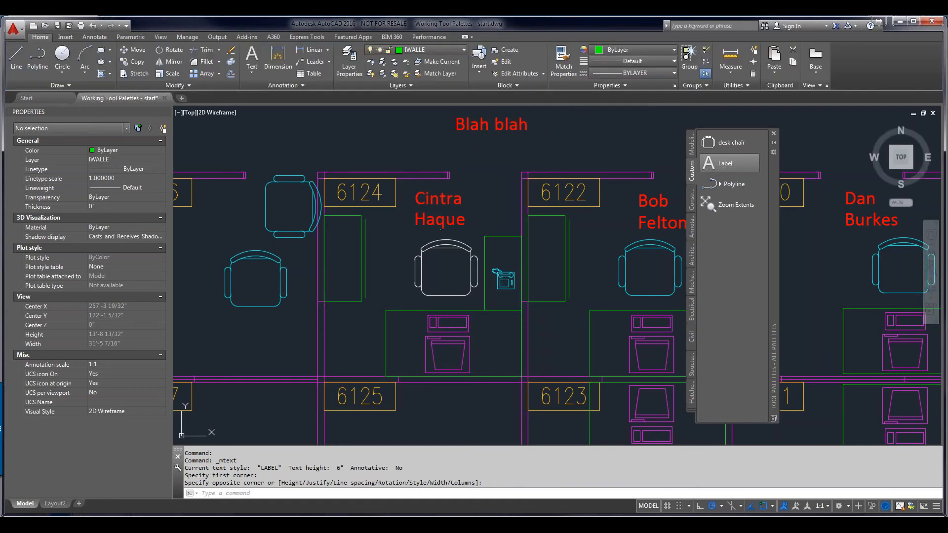
Step: Compare the properties of the "Blah blah" text with those of the employee label in office 6124
{"action": "left_click", "coordinate": [440, 205]}
{"action": "left_click", "coordinate": [468, 126]}
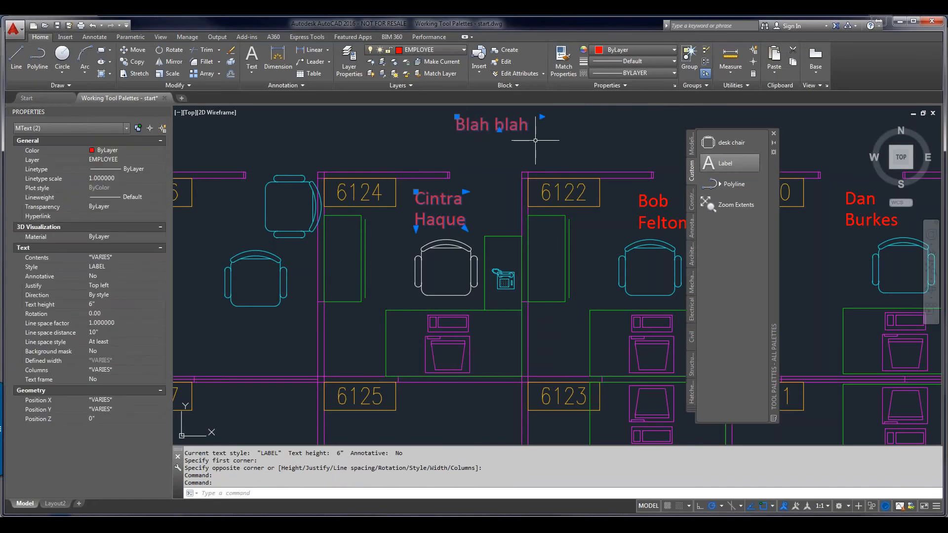
{"action": "key", "text": "Escape"}
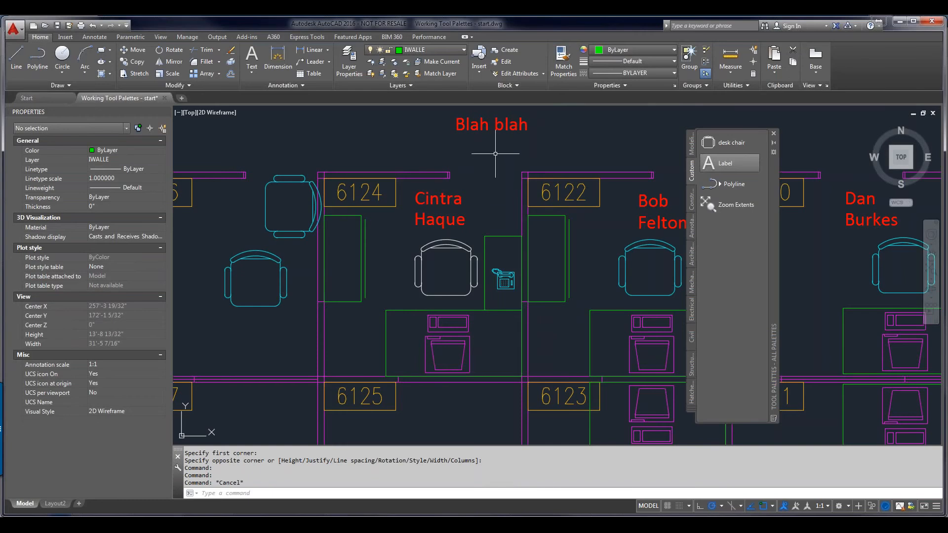
{"action": "left_click", "coordinate": [471, 122]}
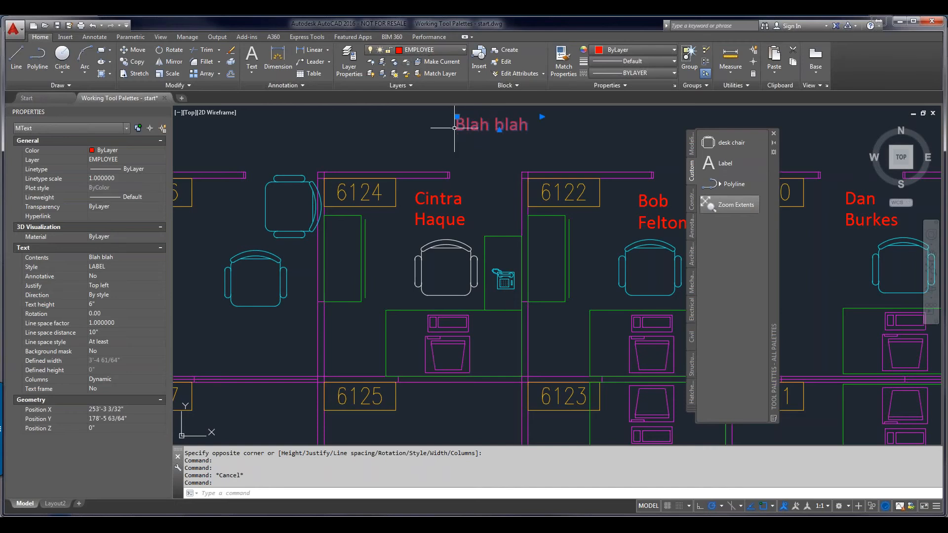
{"action": "key", "text": "Escape"}
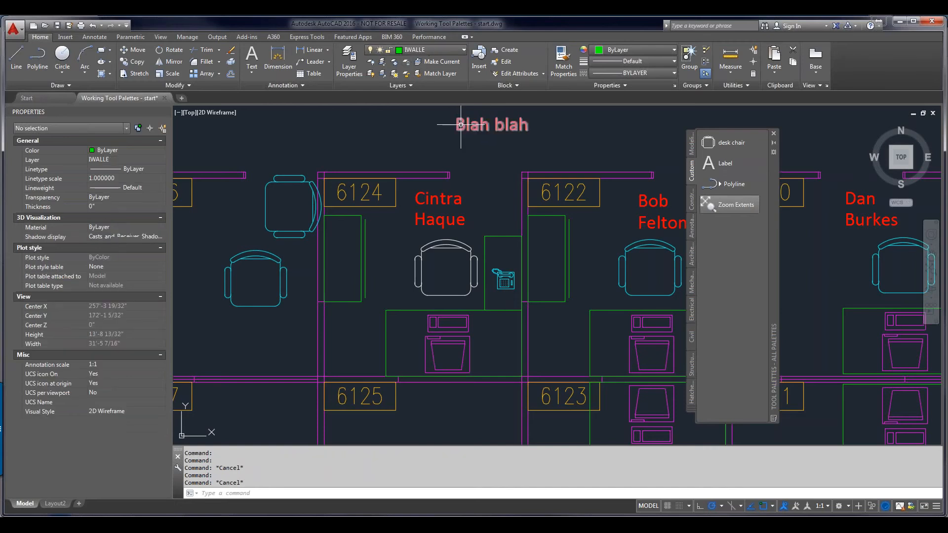
Step: Open the Polyline tool's properties and name the tool Cubicle Panels
{"action": "right_click", "coordinate": [730, 189]}
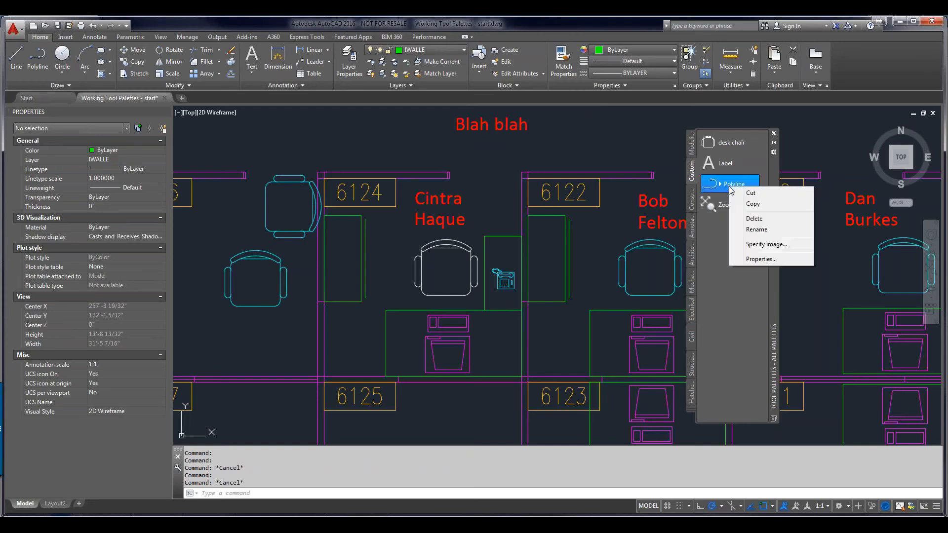
{"action": "left_click", "coordinate": [756, 259]}
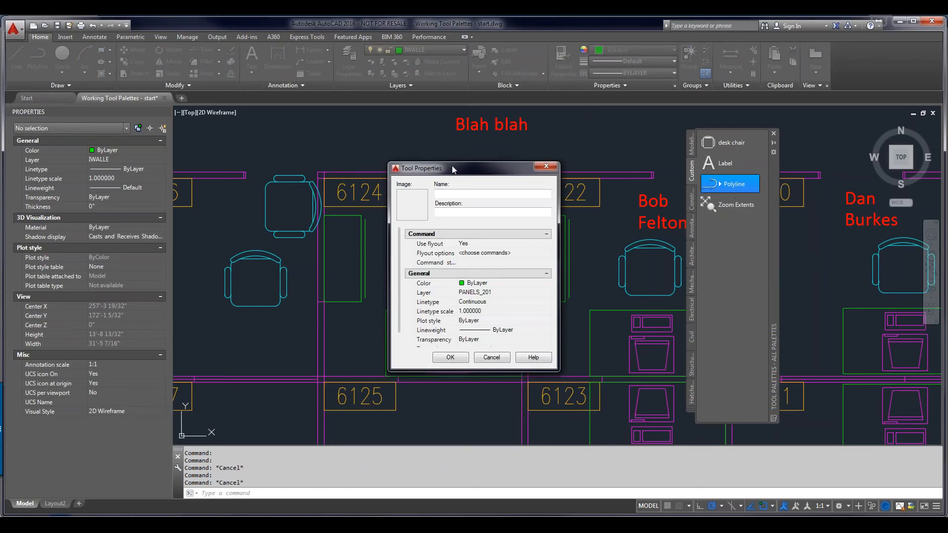
{"action": "left_click", "coordinate": [468, 193]}
{"action": "type", "text": "P"}
{"action": "type", "text": "ub"}
{"action": "type", "text": "icle Panels"}
Step: Exclude Line, Ellipse, Ray, Spline and Construction Line from the Cubicle Panels tool's flyout shapes
{"action": "left_click", "coordinate": [522, 254]}
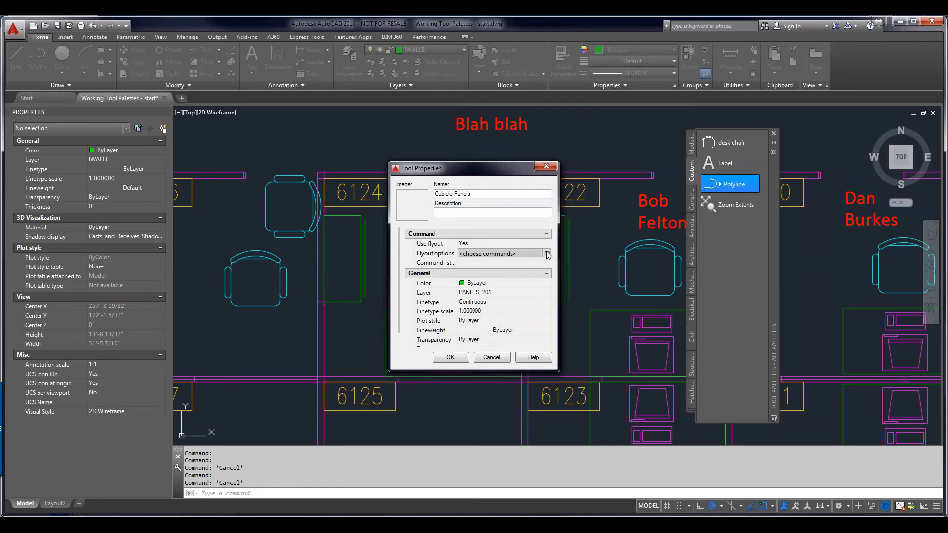
{"action": "left_click", "coordinate": [546, 254]}
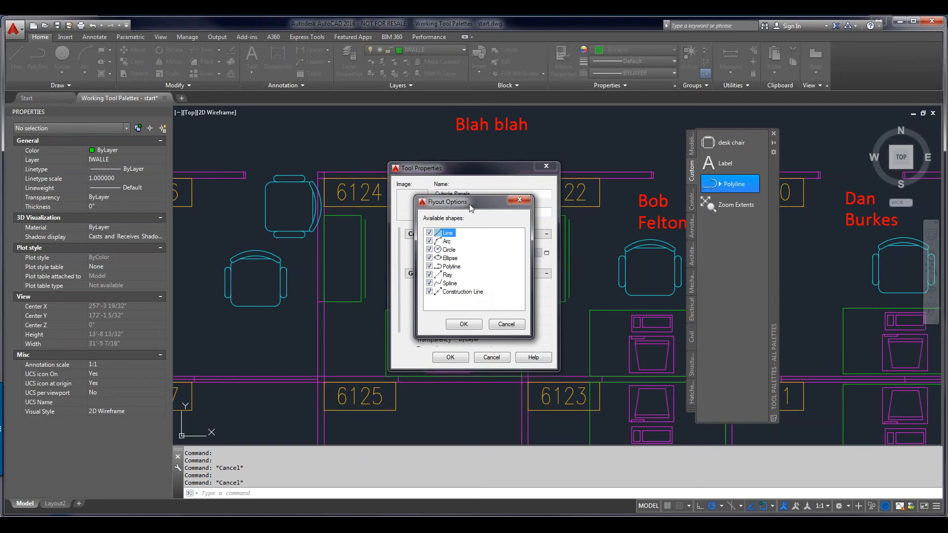
{"action": "left_click_drag", "start_coordinate": [470, 207], "coordinate": [496, 220]}
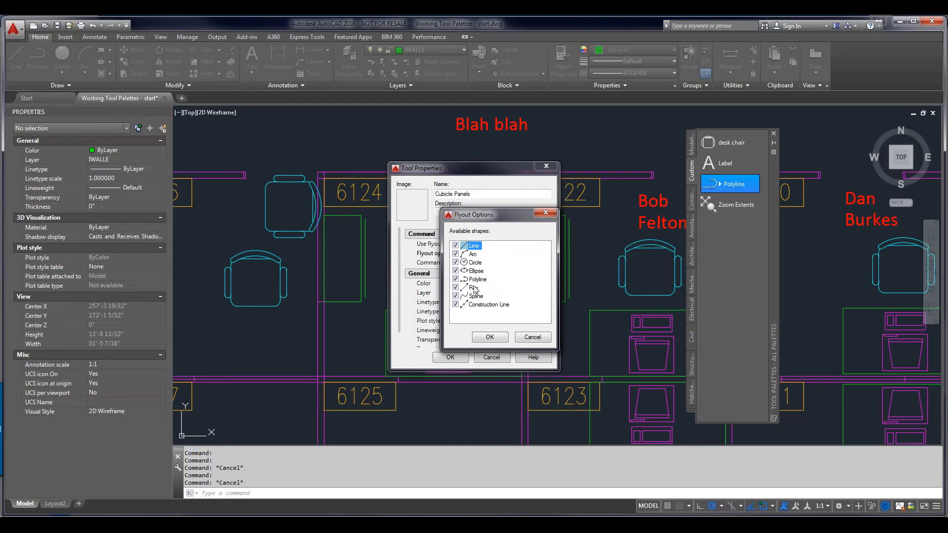
{"action": "left_click", "coordinate": [509, 273]}
{"action": "left_click", "coordinate": [456, 247]}
{"action": "left_click", "coordinate": [455, 270]}
{"action": "left_click", "coordinate": [455, 287]}
{"action": "left_click", "coordinate": [455, 296]}
{"action": "left_click", "coordinate": [455, 304]}
{"action": "left_click", "coordinate": [490, 337]}
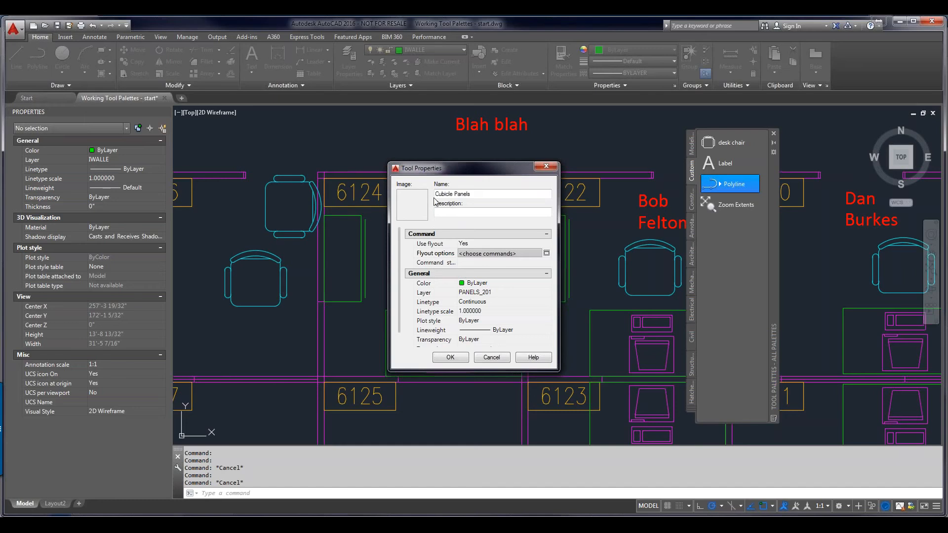
Step: Turn off the flyout for the Cubicle Panels tool, review its general properties, and accept them
{"action": "left_click", "coordinate": [482, 242]}
{"action": "left_click", "coordinate": [482, 242]}
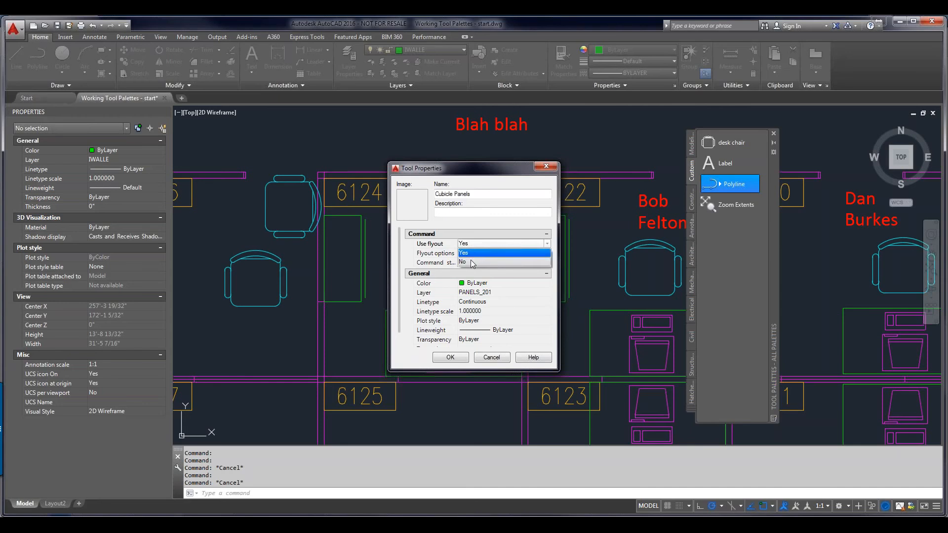
{"action": "left_click", "coordinate": [474, 262]}
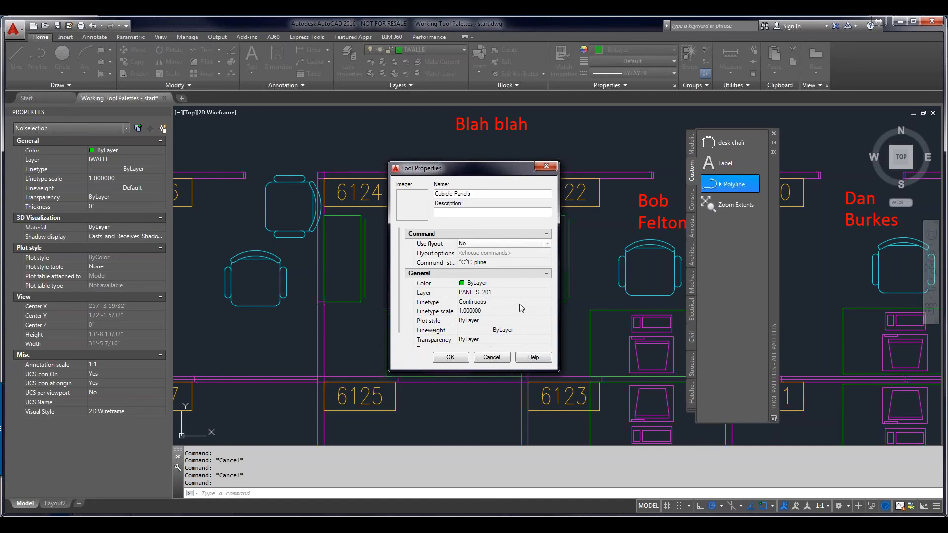
{"action": "left_click_drag", "start_coordinate": [399, 315], "coordinate": [399, 342]}
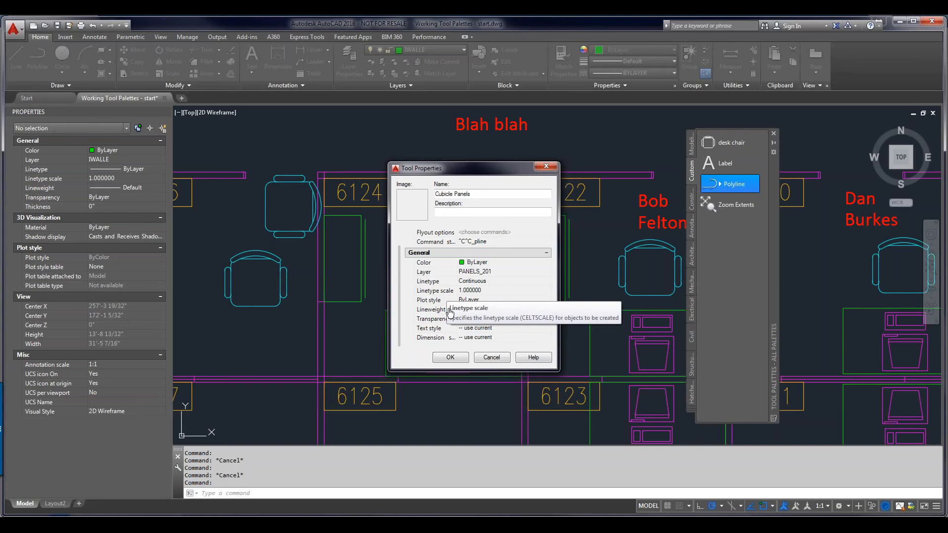
{"action": "left_click", "coordinate": [450, 357]}
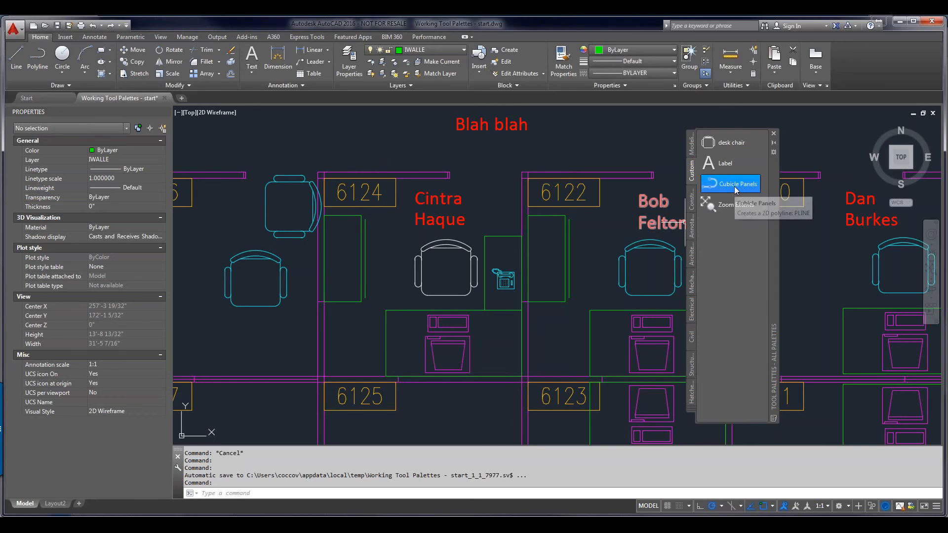
Step: Draw a stepped polyline about 8'-10" long above office 6124 with the Cubicle Panels tool and check its layer
{"action": "left_click", "coordinate": [734, 186]}
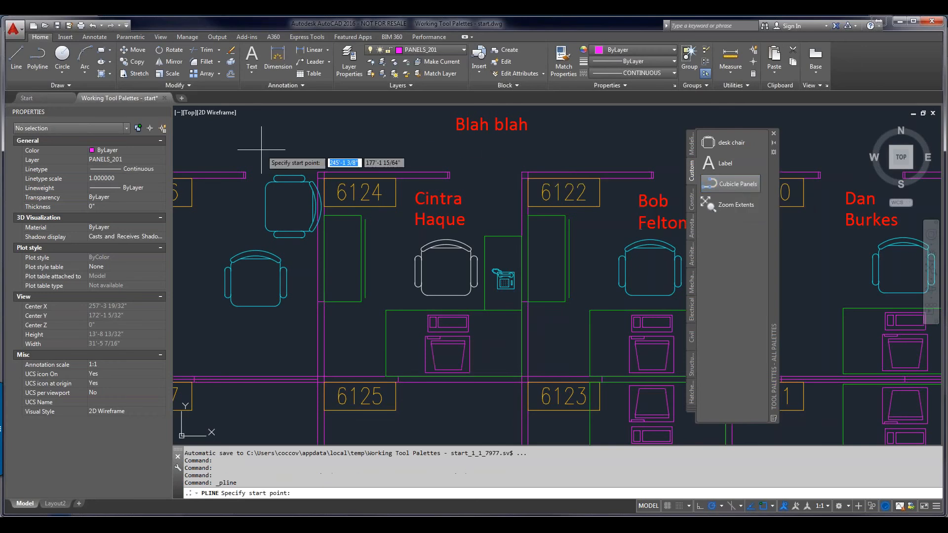
{"action": "left_click", "coordinate": [202, 137]}
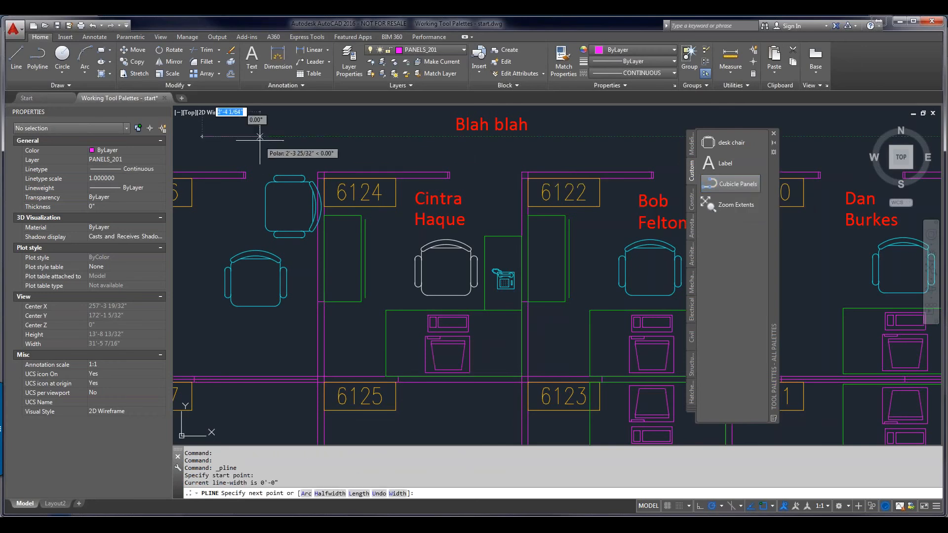
{"action": "left_click", "coordinate": [342, 137]}
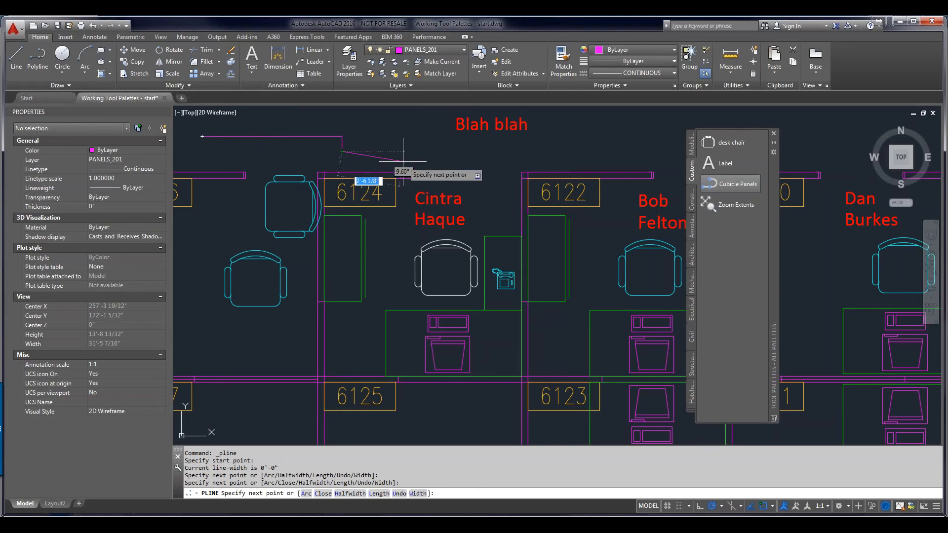
{"action": "left_click", "coordinate": [341, 151]}
{"action": "key", "text": "Escape"}
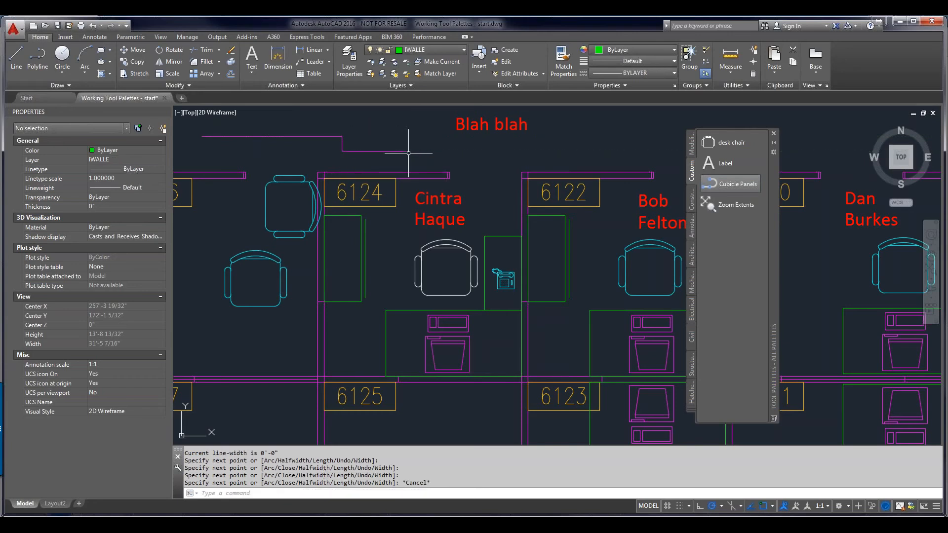
{"action": "left_click", "coordinate": [385, 135]}
{"action": "left_click", "coordinate": [365, 156]}
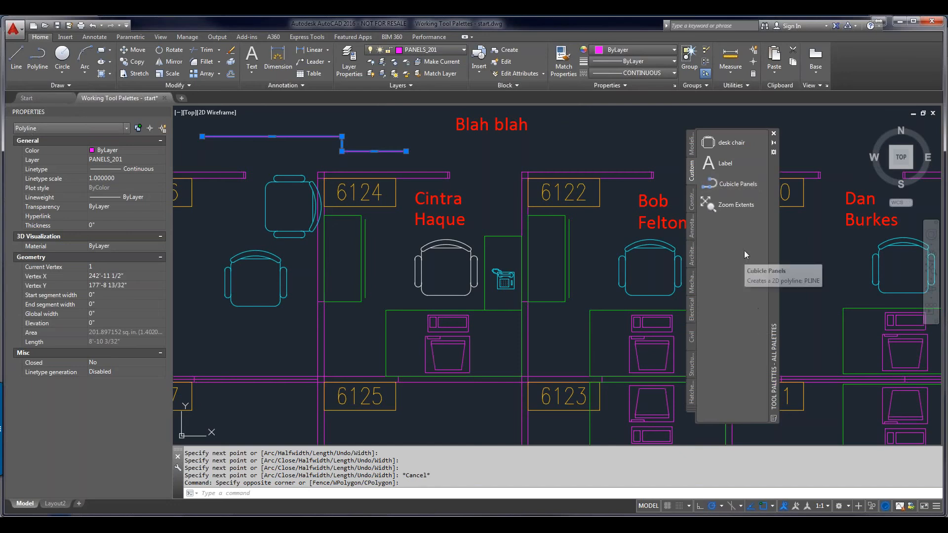
Step: Test the Zoom Extents tool on the whole floor plan, then return to the offices around 6124
{"action": "right_click", "coordinate": [724, 205]}
{"action": "key", "text": "Escape"}
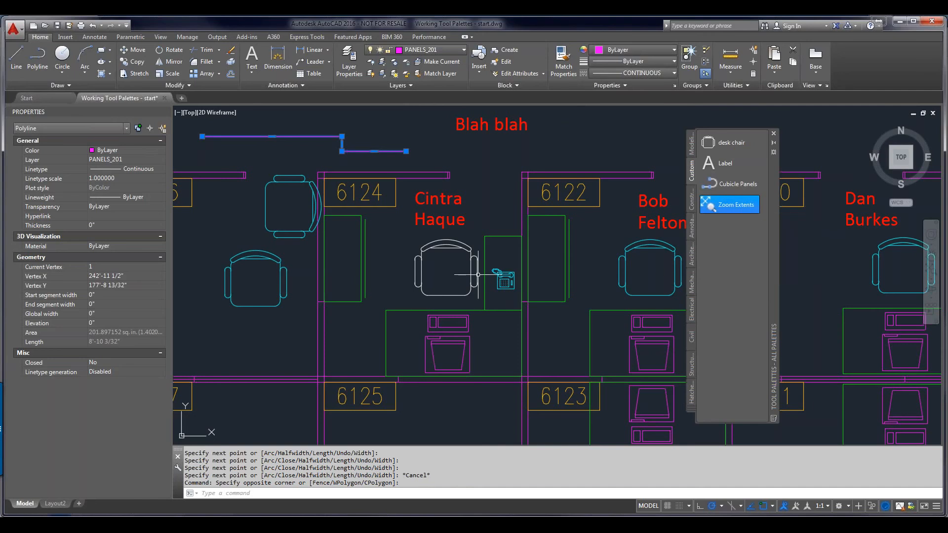
{"action": "middle_click", "coordinate": [477, 273]}
{"action": "middle_click", "coordinate": [477, 272]}
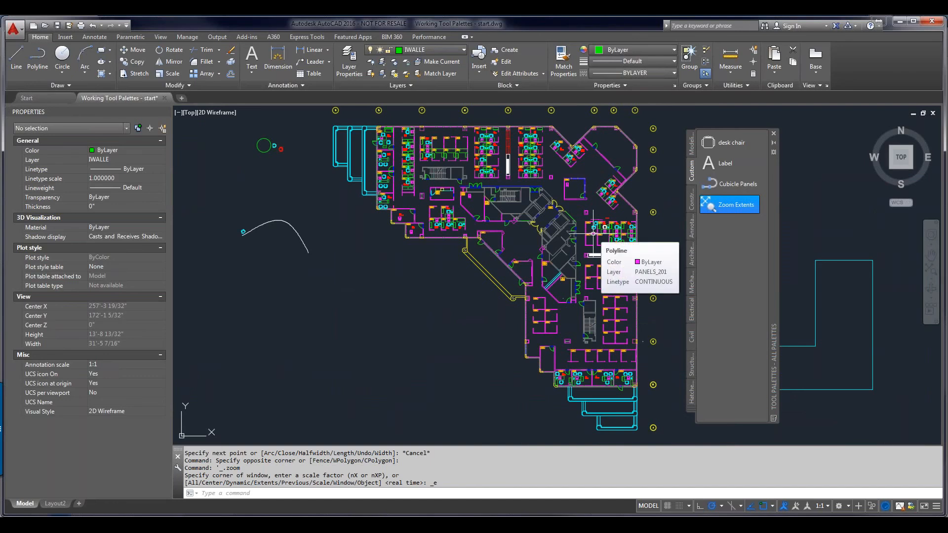
{"action": "scroll", "coordinate": [593, 233], "scroll_direction": "up", "scroll_amount": 2}
{"action": "scroll", "coordinate": [593, 232], "scroll_direction": "up", "scroll_amount": 5}
{"action": "middle_click_drag", "start_coordinate": [593, 234], "coordinate": [394, 287]}
{"action": "scroll", "coordinate": [463, 259], "scroll_direction": "up", "scroll_amount": 2}
Step: Rename the Zoom Extents tool on the Custom palette as Zoom Extents QSAVE, leaving its flyout off
{"action": "right_click", "coordinate": [734, 211]}
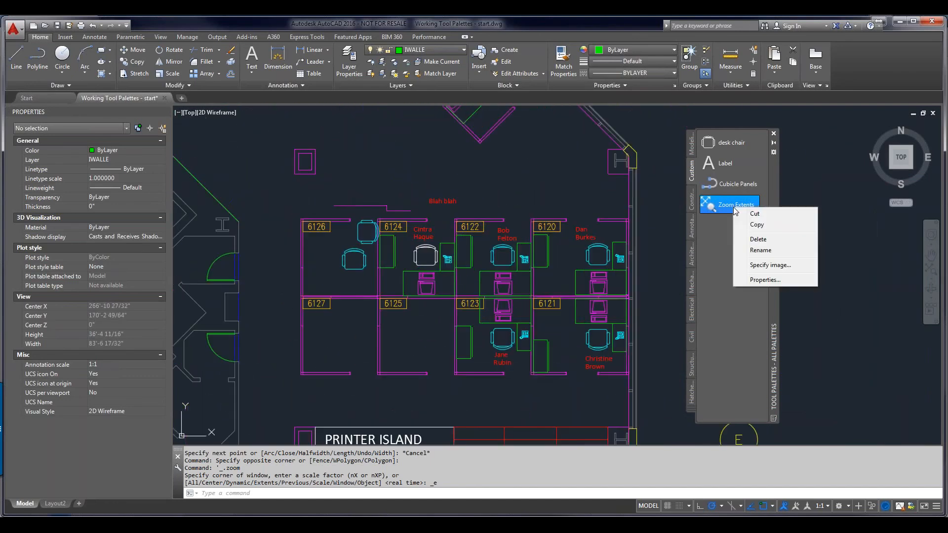
{"action": "left_click", "coordinate": [786, 281]}
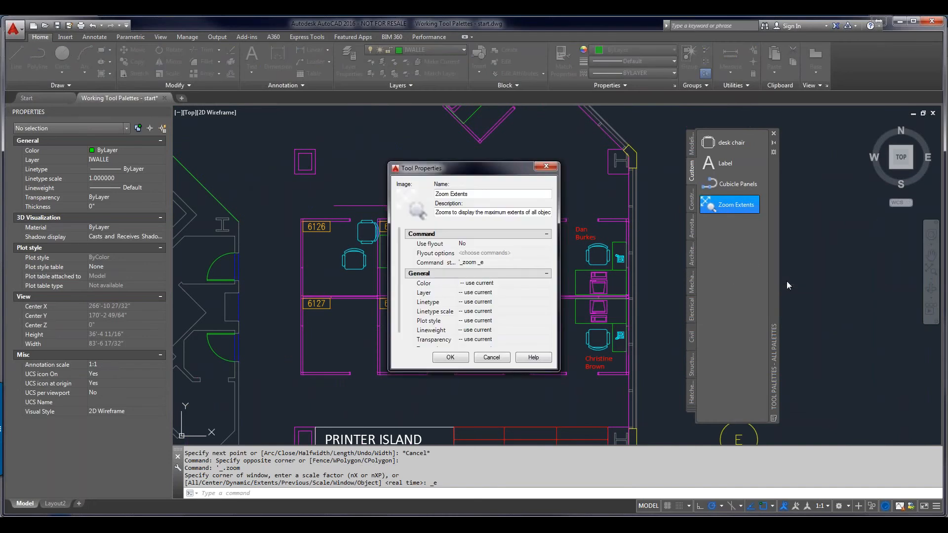
{"action": "left_click", "coordinate": [479, 194]}
{"action": "type", "text": "QSAVE"}
{"action": "left_click", "coordinate": [479, 244]}
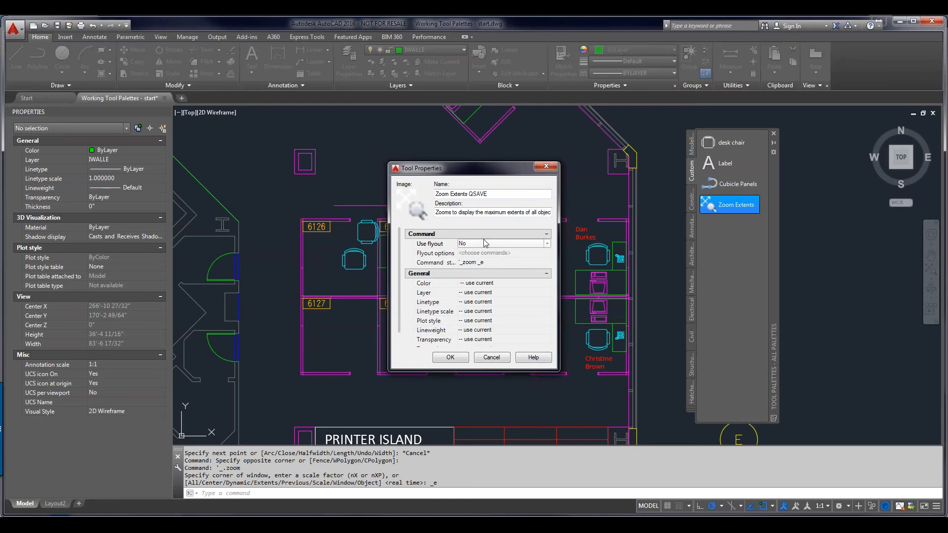
{"action": "left_click", "coordinate": [484, 245]}
{"action": "left_click", "coordinate": [483, 244]}
Step: Select the tool's command string for replacement, then switch to TextPad and copy the macro line ^C^C^C_zoom _e _zoom .9x _QSAVE
{"action": "left_click", "coordinate": [496, 262]}
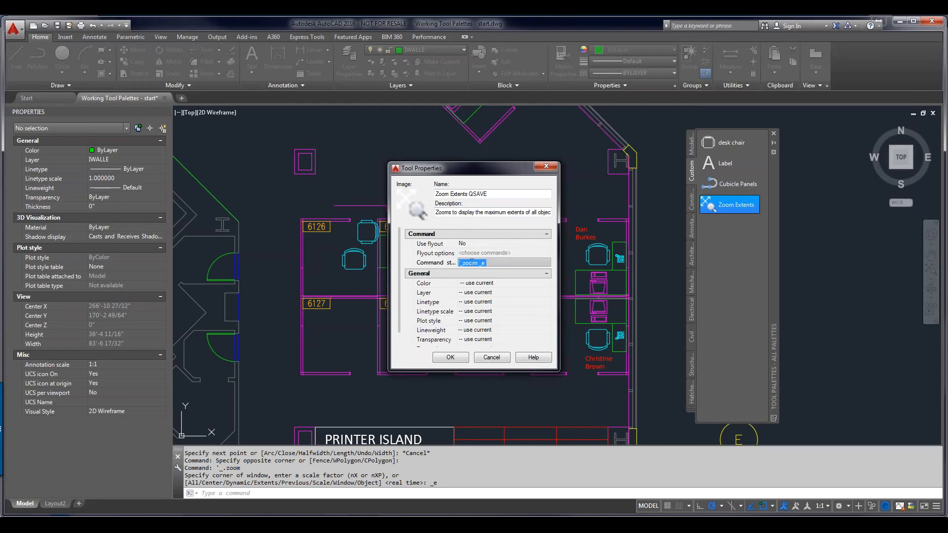
{"action": "left_click", "coordinate": [471, 263]}
{"action": "key", "text": "alt+Tab"}
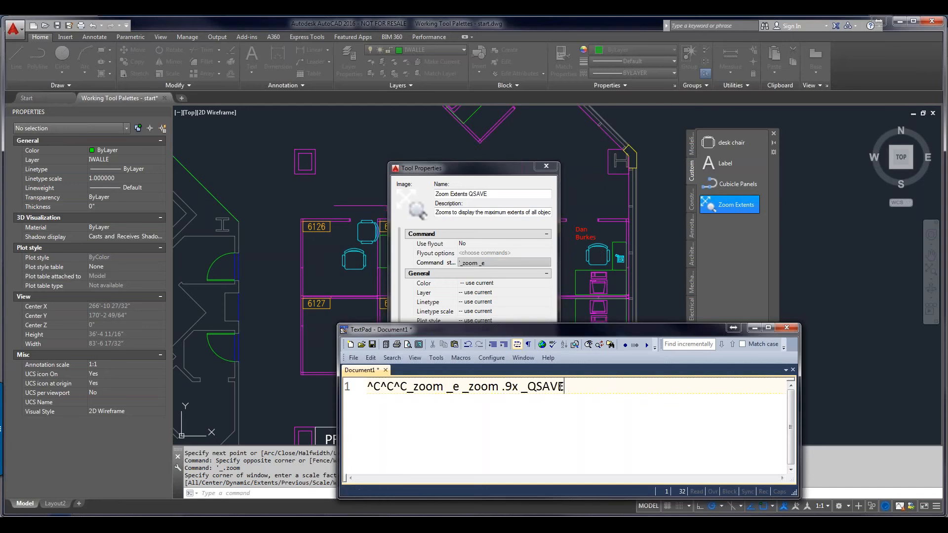
{"action": "left_click_drag", "start_coordinate": [568, 387], "coordinate": [488, 387]}
{"action": "left_click_drag", "start_coordinate": [385, 373], "coordinate": [357, 387]}
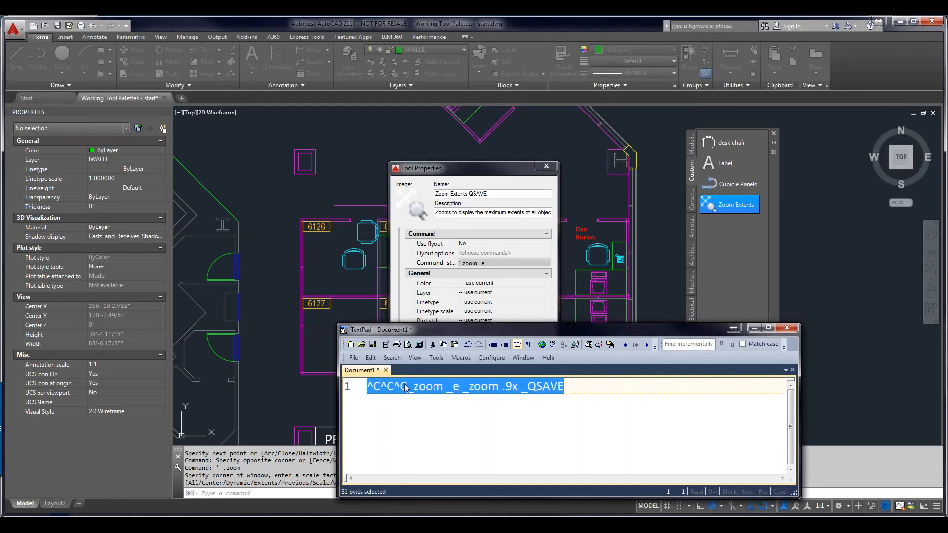
{"action": "right_click", "coordinate": [463, 390]}
{"action": "left_click", "coordinate": [503, 218]}
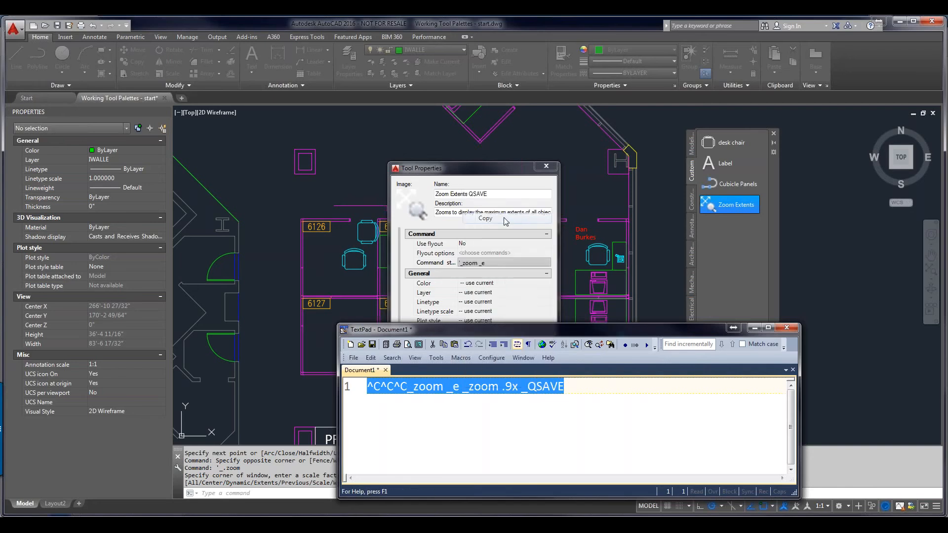
Step: Back in the AutoCAD tool properties, set the command string to the copied macro ^C^C^C_zoom _e _zoom .9x _QSAVE and accept
{"action": "left_click", "coordinate": [754, 327]}
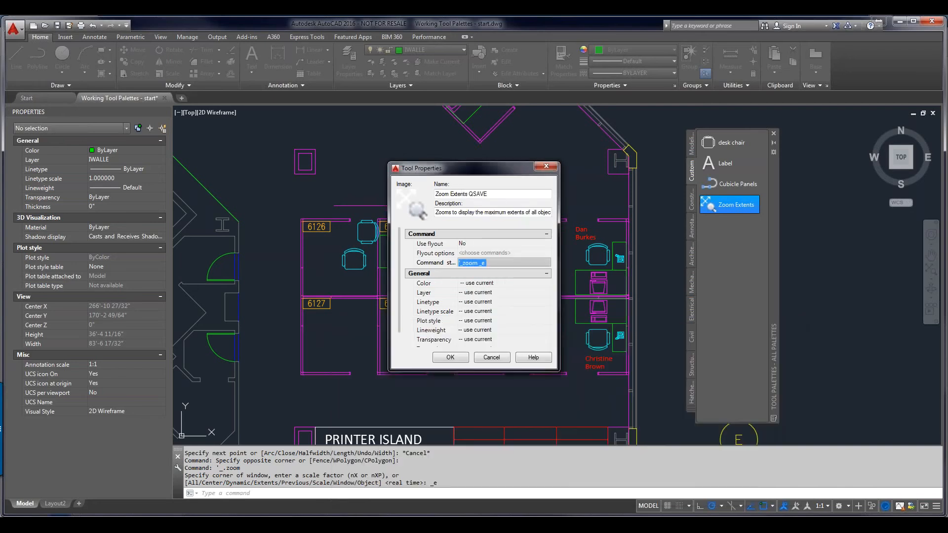
{"action": "key", "text": "ctrl+v"}
{"action": "key", "text": "Return"}
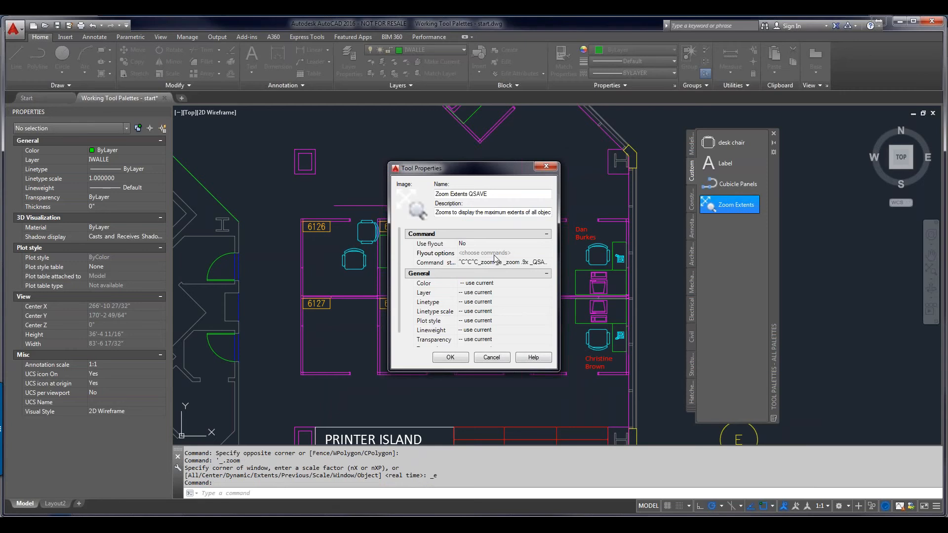
{"action": "left_click", "coordinate": [450, 357]}
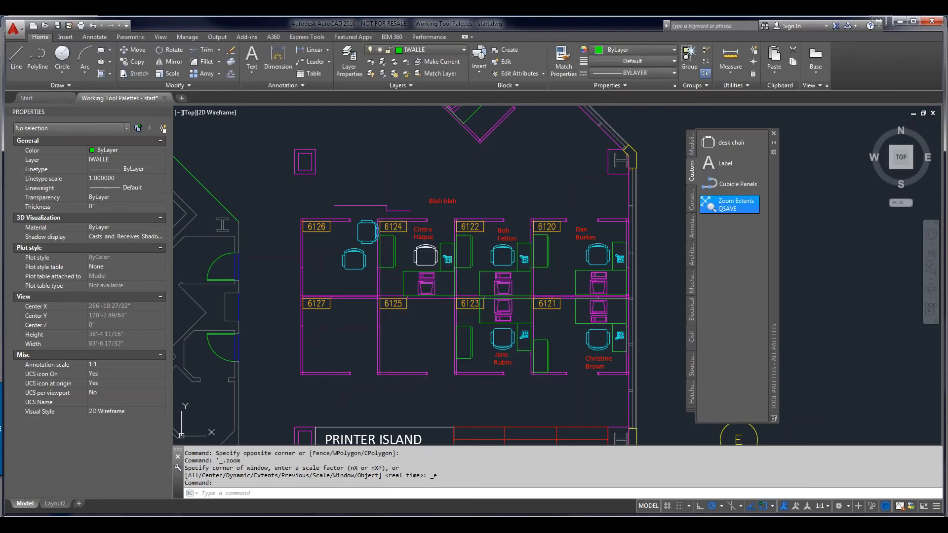
Step: Test the Zoom Extents QSAVE tool on the floor plan and review the commands it ran in the command history
{"action": "left_click", "coordinate": [734, 207]}
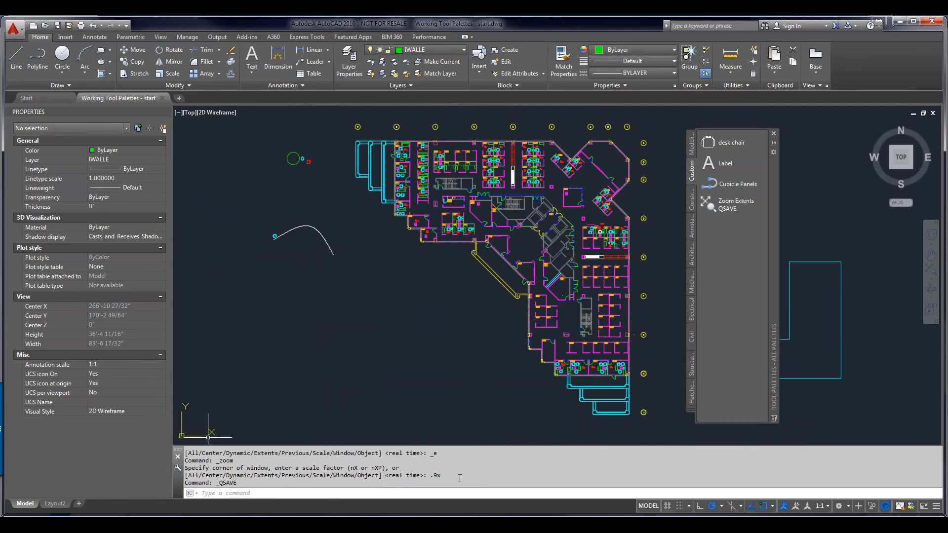
{"action": "left_click_drag", "start_coordinate": [445, 477], "coordinate": [432, 476]}
Step: Start a new blank drawing and check which layers and text styles it contains
{"action": "left_click", "coordinate": [180, 99]}
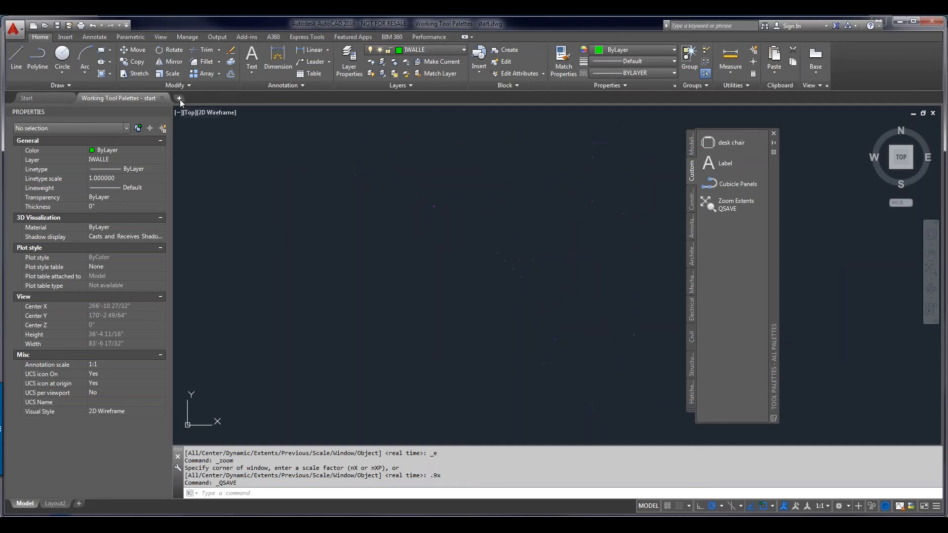
{"action": "mouse_move", "coordinate": [179, 99]}
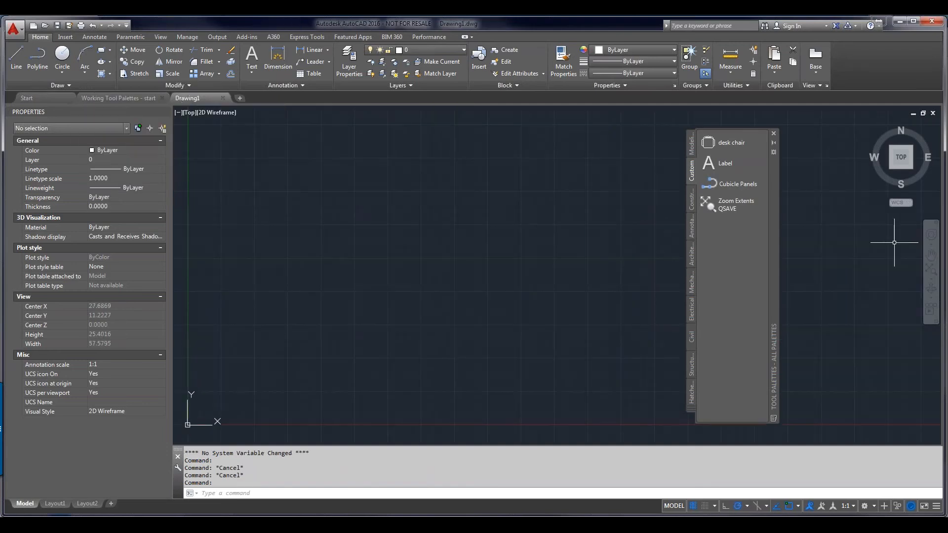
{"action": "left_click", "coordinate": [437, 54]}
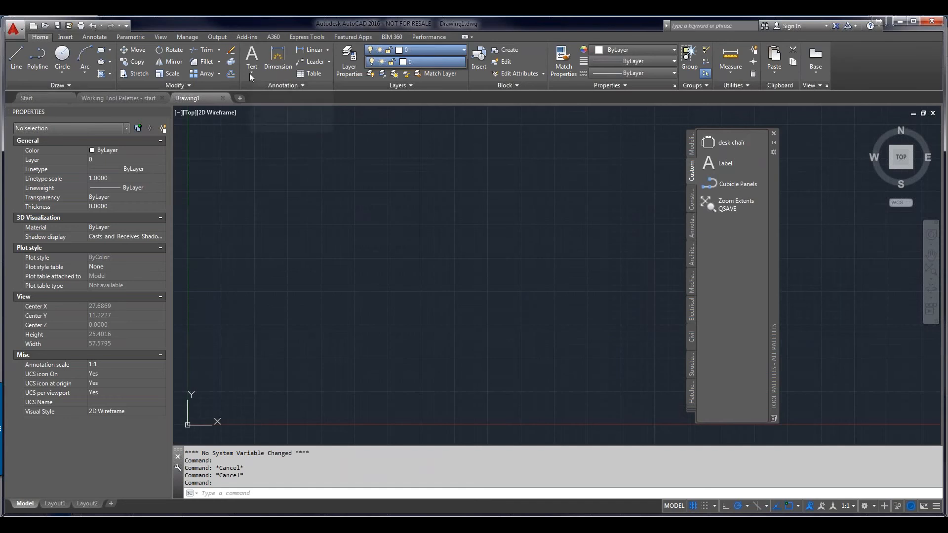
{"action": "left_click", "coordinate": [397, 241]}
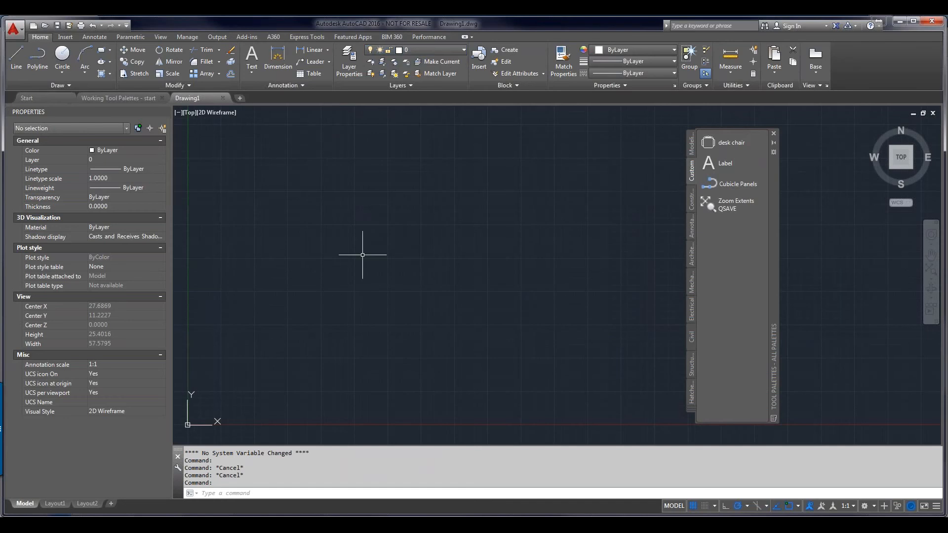
{"action": "type", "text": "ST"}
{"action": "key", "text": "Return"}
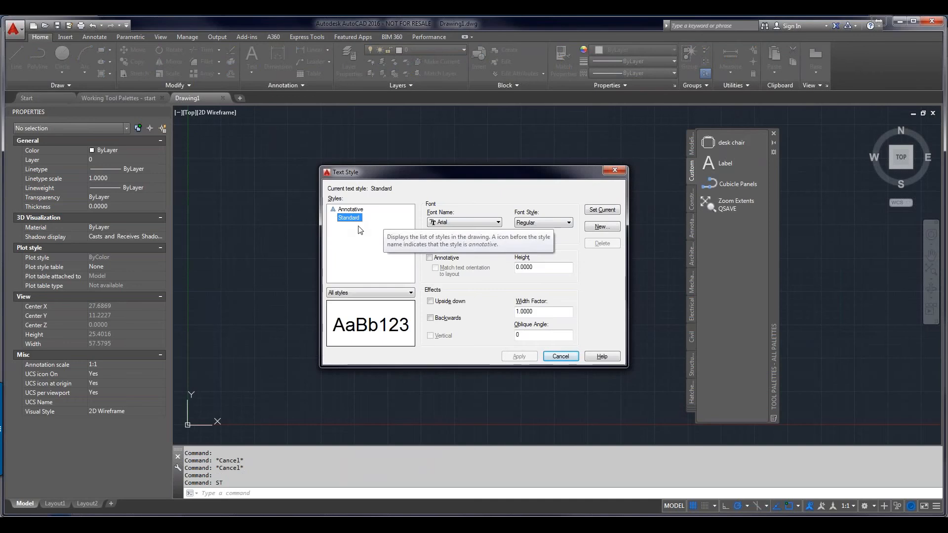
{"action": "left_click", "coordinate": [560, 356]}
Step: Insert the desk chair block from the Custom palette near the new drawing's origin with a rotation of 0
{"action": "left_click", "coordinate": [731, 142]}
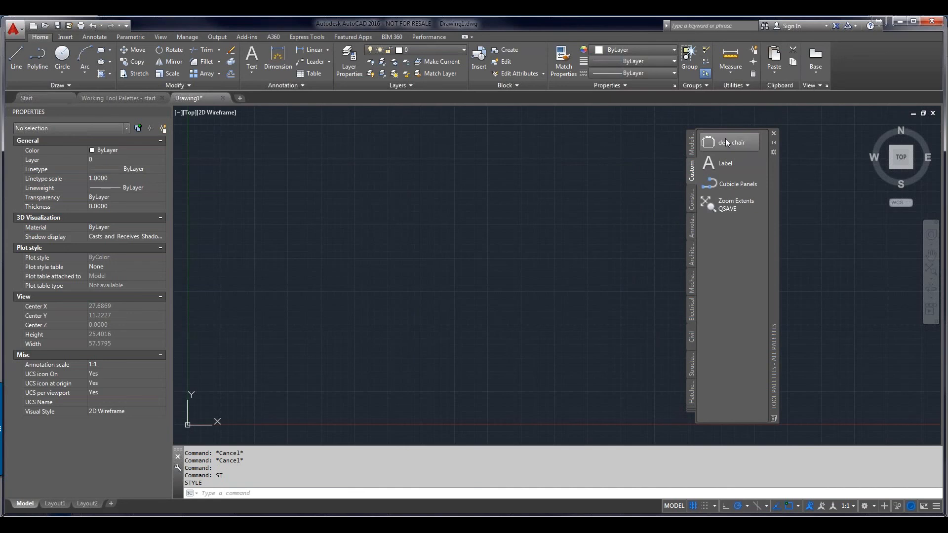
{"action": "left_click", "coordinate": [297, 260]}
{"action": "scroll", "coordinate": [295, 261], "scroll_direction": "down", "scroll_amount": 5}
{"action": "scroll", "coordinate": [295, 261], "scroll_direction": "up", "scroll_amount": 3}
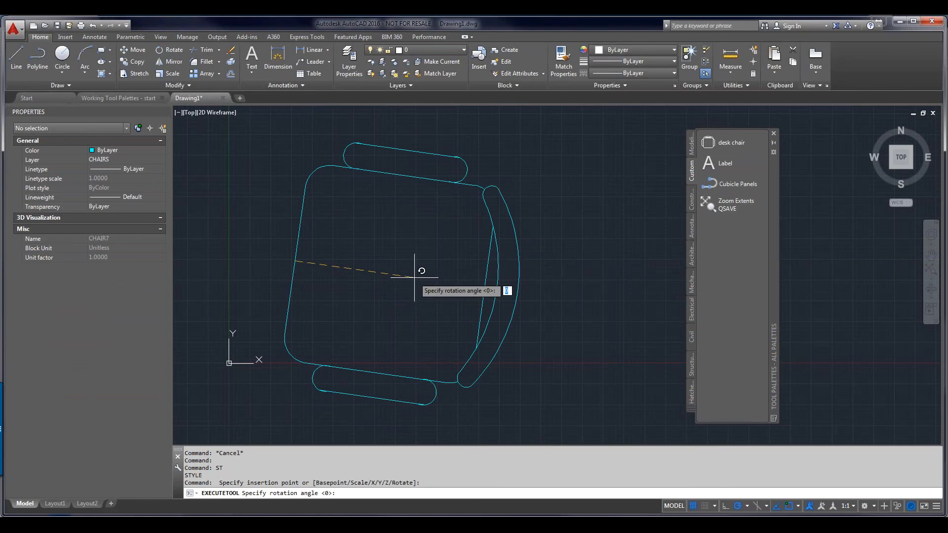
{"action": "key", "text": "Return"}
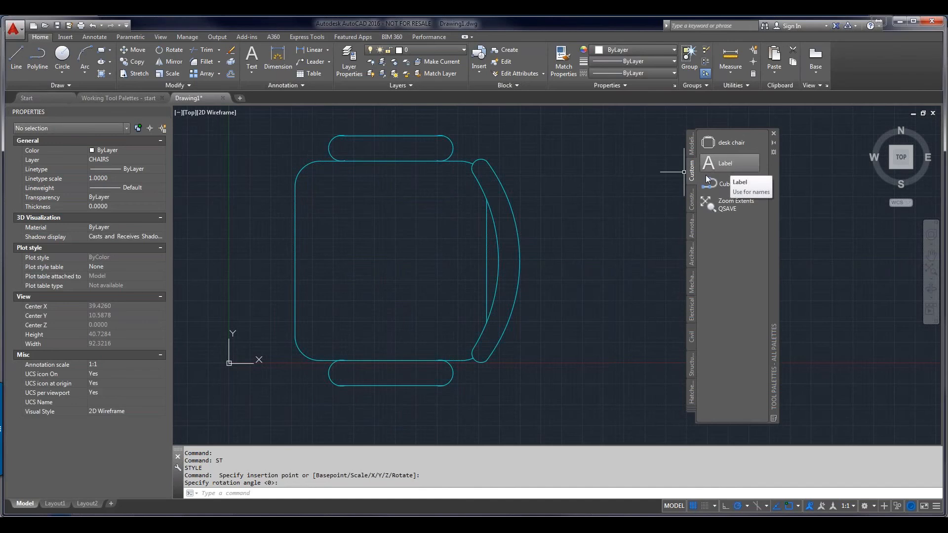
Step: Place multiline text reading "stuff" below the chair with the Label tool
{"action": "scroll", "coordinate": [676, 198], "scroll_direction": "down", "scroll_amount": 4}
{"action": "left_click", "coordinate": [725, 163]}
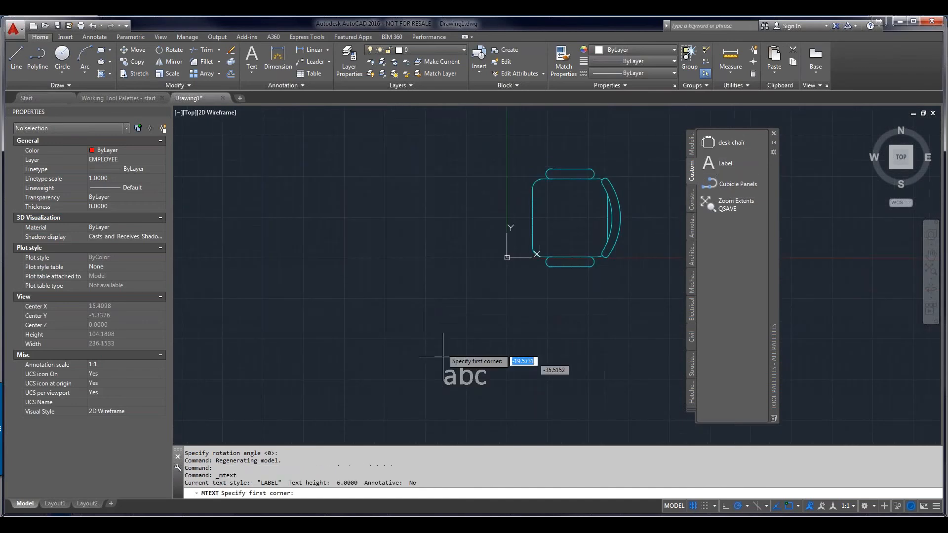
{"action": "left_click", "coordinate": [485, 320]}
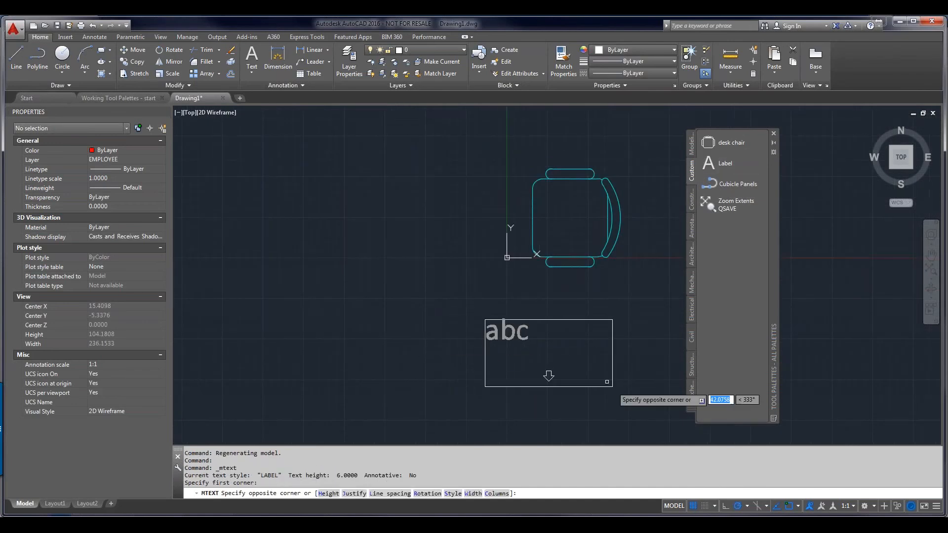
{"action": "left_click", "coordinate": [592, 351]}
{"action": "type", "text": "stuff"}
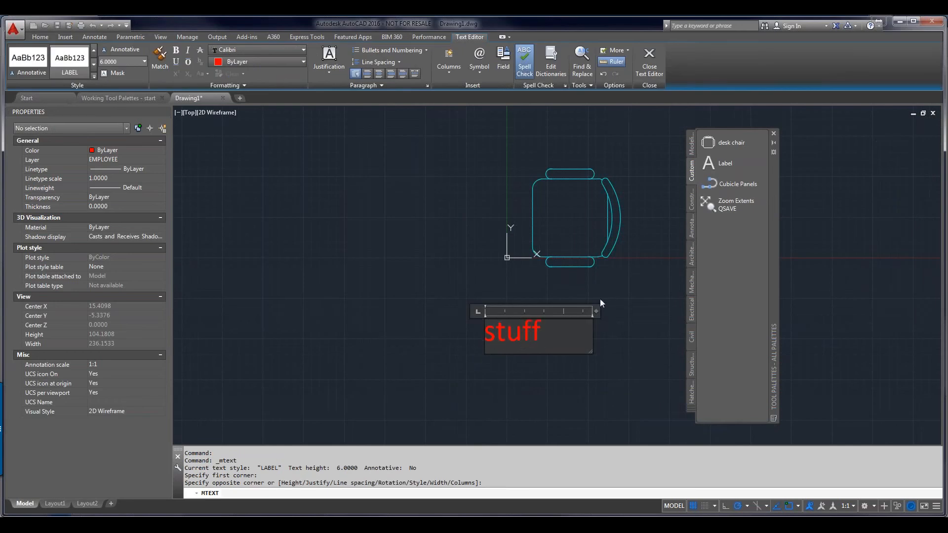
{"action": "left_click", "coordinate": [614, 360]}
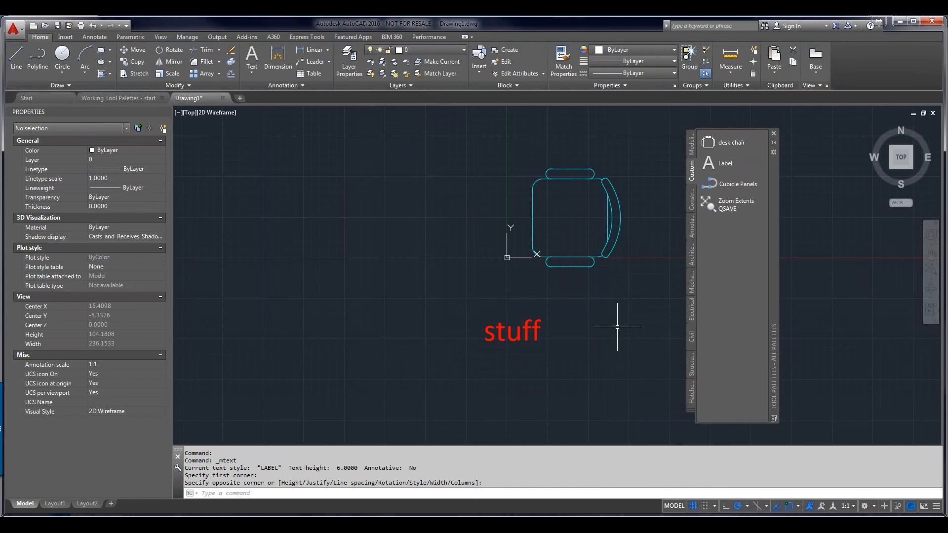
Step: Draw a three-sided polyline about 246 units long around the chair and text, open toward the right, with the Cubicle Panels tool
{"action": "left_click", "coordinate": [709, 182]}
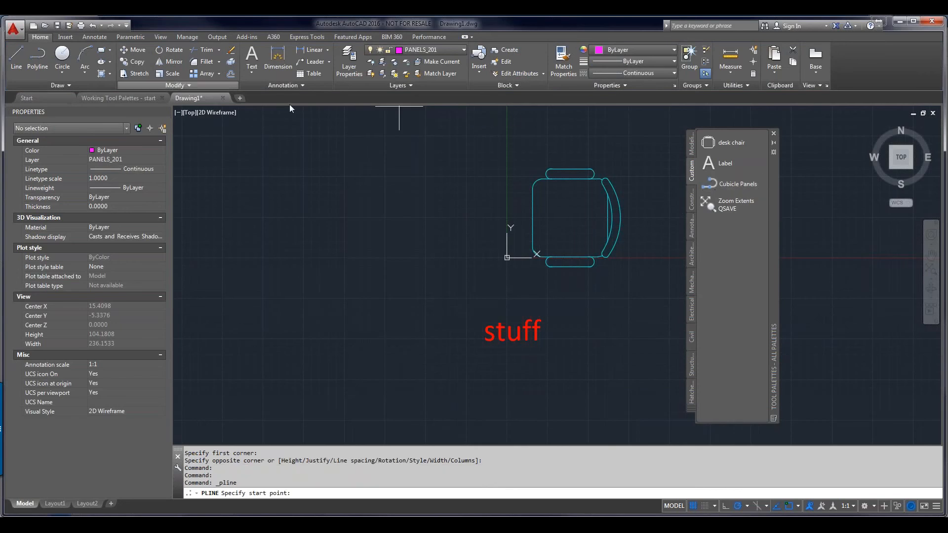
{"action": "left_click", "coordinate": [581, 122]}
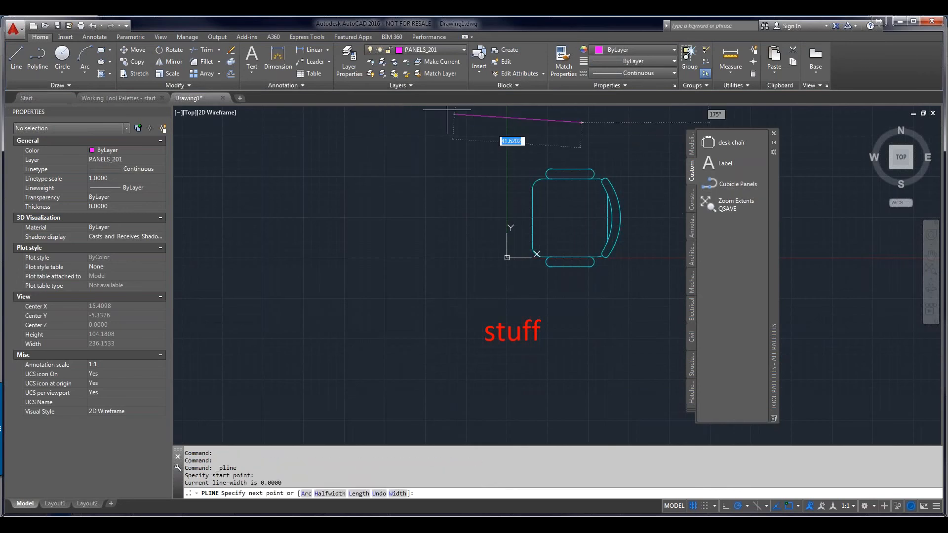
{"action": "left_click", "coordinate": [299, 124]}
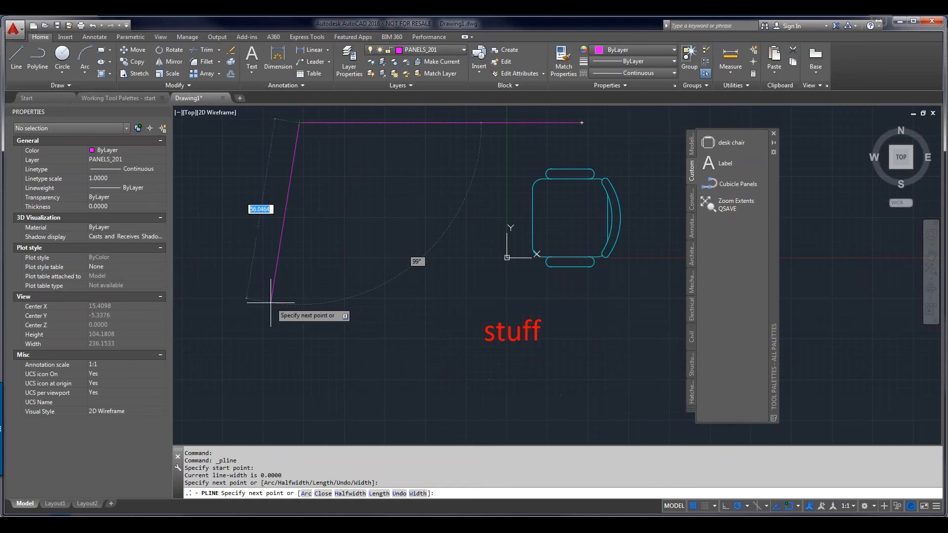
{"action": "left_click", "coordinate": [299, 386]}
{"action": "left_click", "coordinate": [550, 387]}
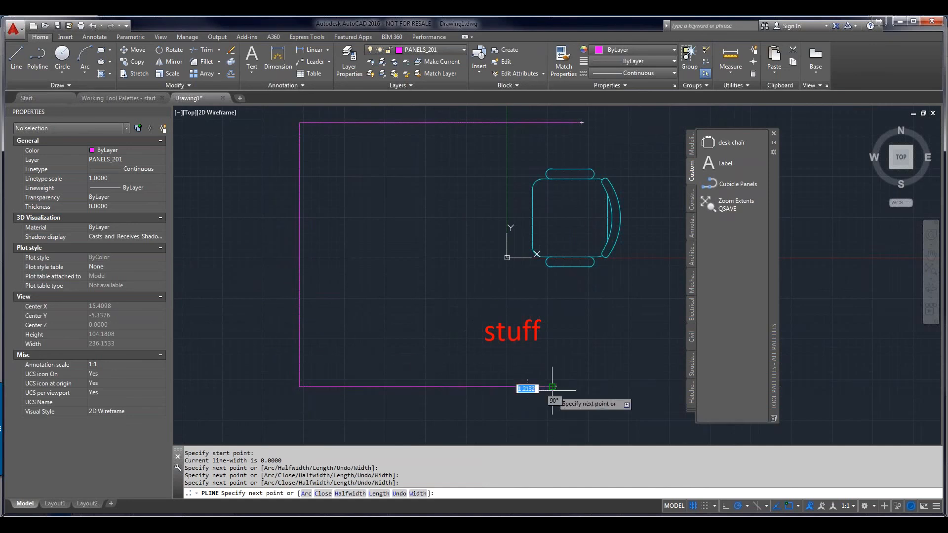
{"action": "key", "text": "Escape"}
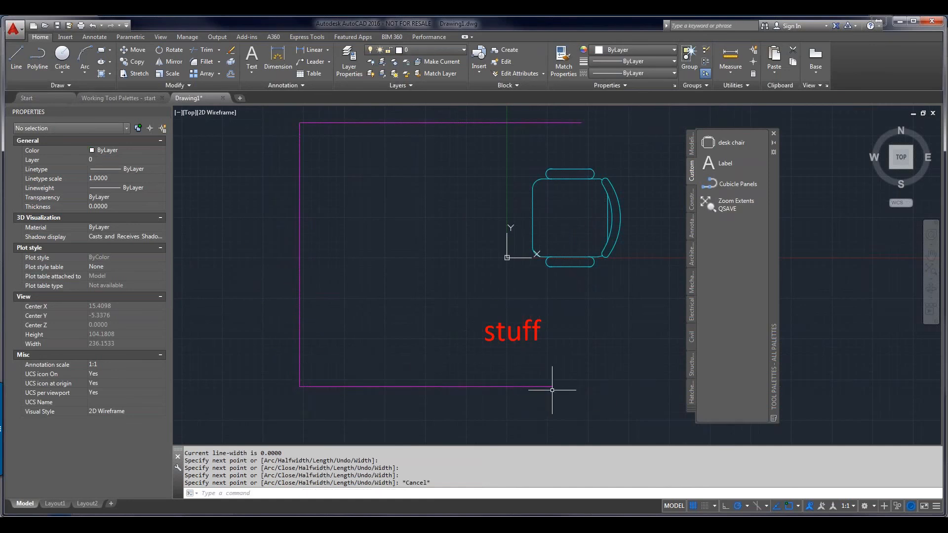
Step: Check the layers of the chair, the panel polyline and the "stuff" text, and the text styles available for the text
{"action": "left_click", "coordinate": [568, 169]}
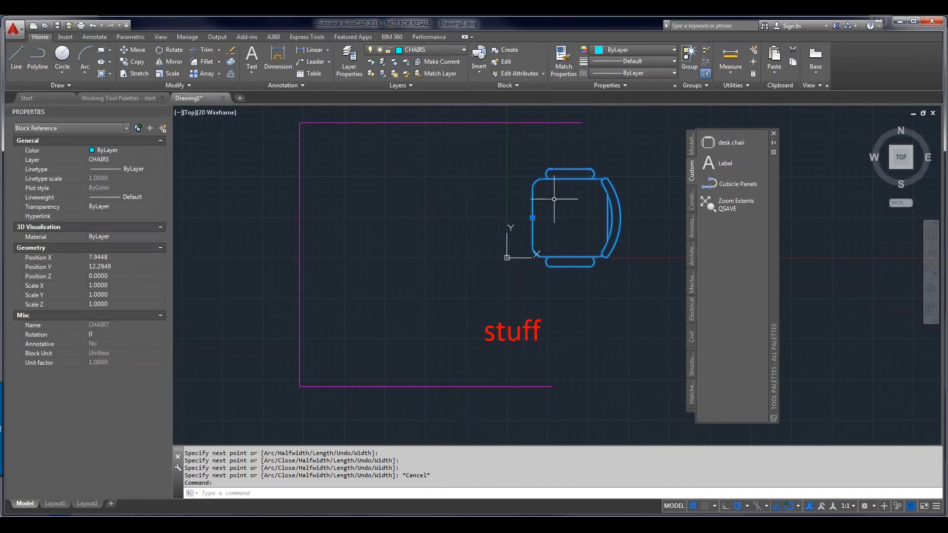
{"action": "key", "text": "Escape"}
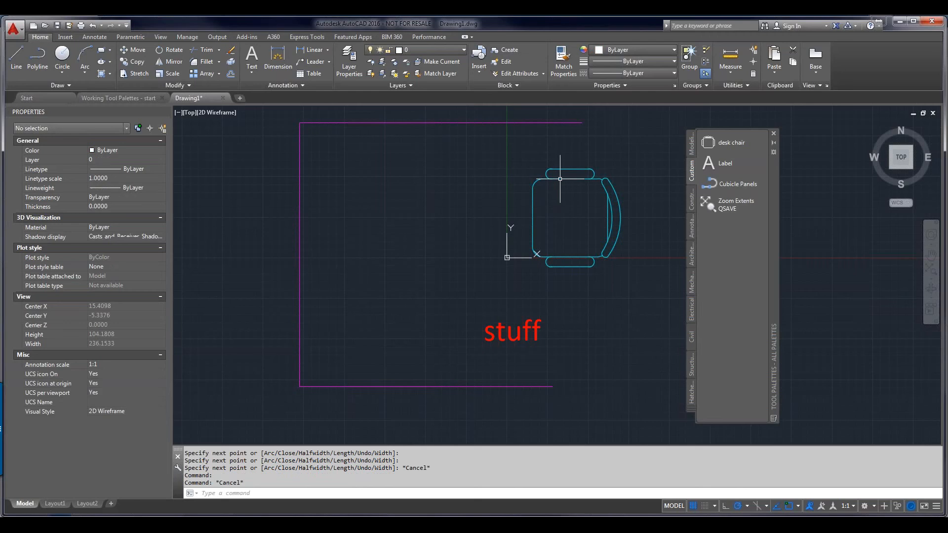
{"action": "left_click", "coordinate": [483, 122]}
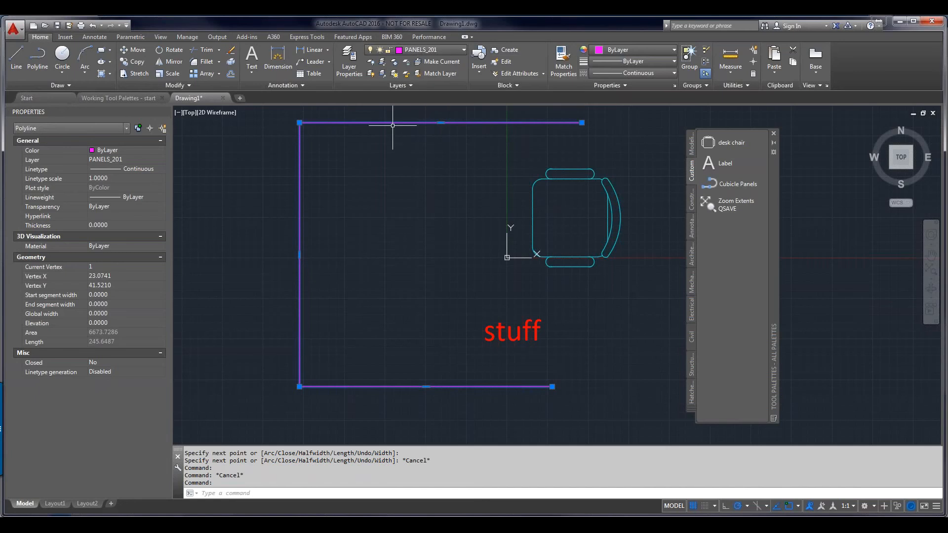
{"action": "key", "text": "Escape"}
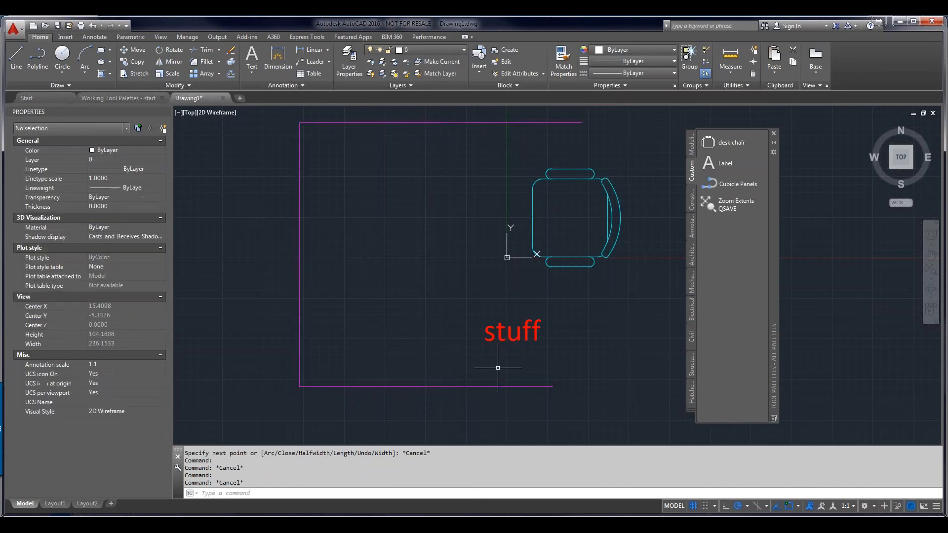
{"action": "left_click", "coordinate": [501, 334]}
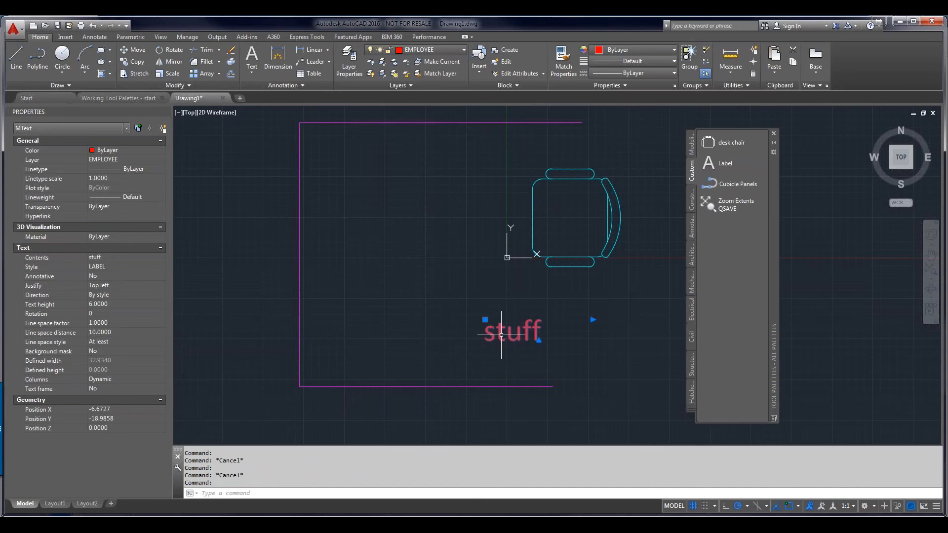
{"action": "left_click", "coordinate": [116, 161]}
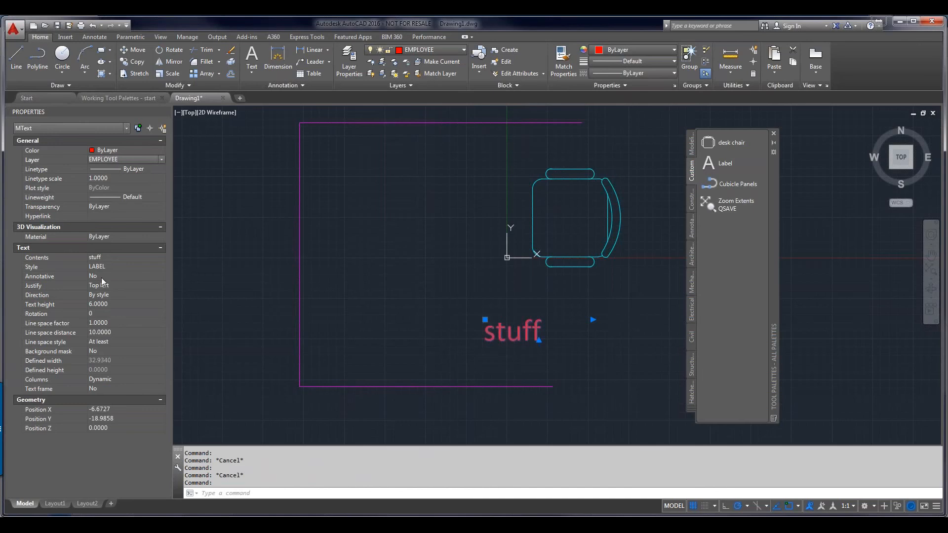
{"action": "left_click", "coordinate": [106, 266]}
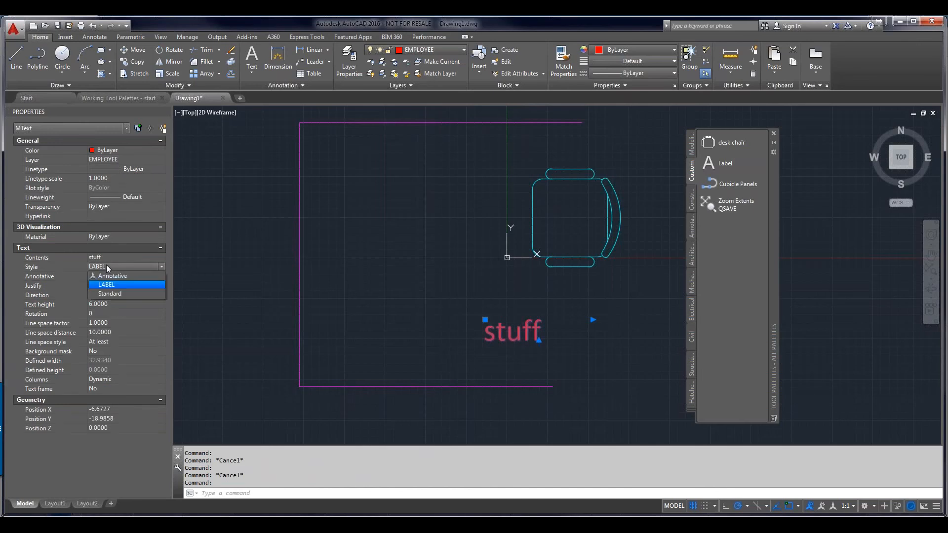
Step: Deselect the "stuff" text and add the DR-36 door block from the Working Tool Palettes - start drawing to the Custom palette
{"action": "left_click", "coordinate": [699, 305]}
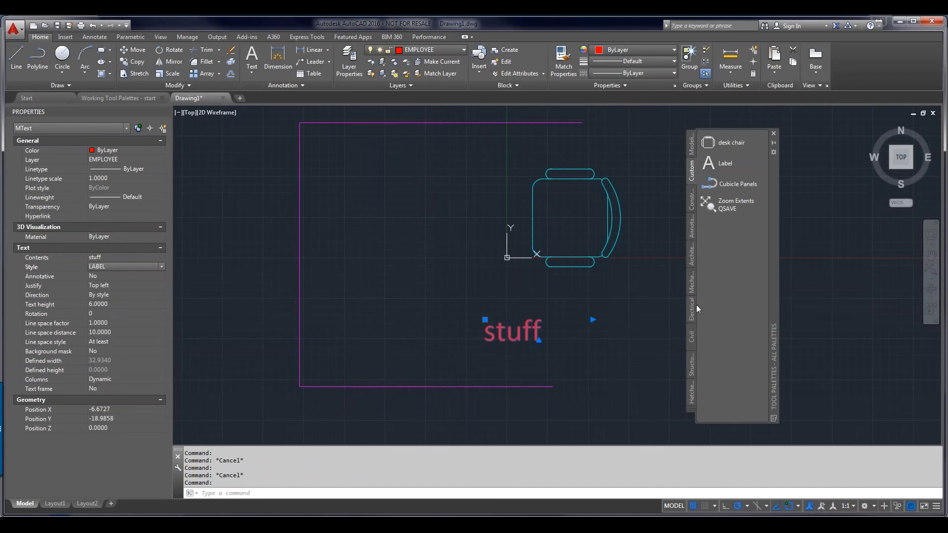
{"action": "key", "text": "Escape"}
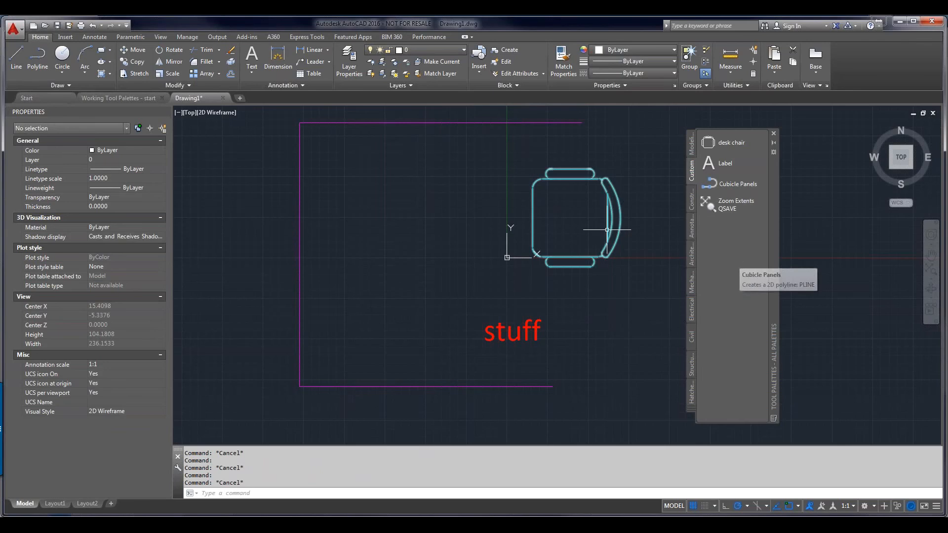
{"action": "left_click", "coordinate": [113, 98]}
{"action": "key", "text": "Escape"}
{"action": "key", "text": "Escape"}
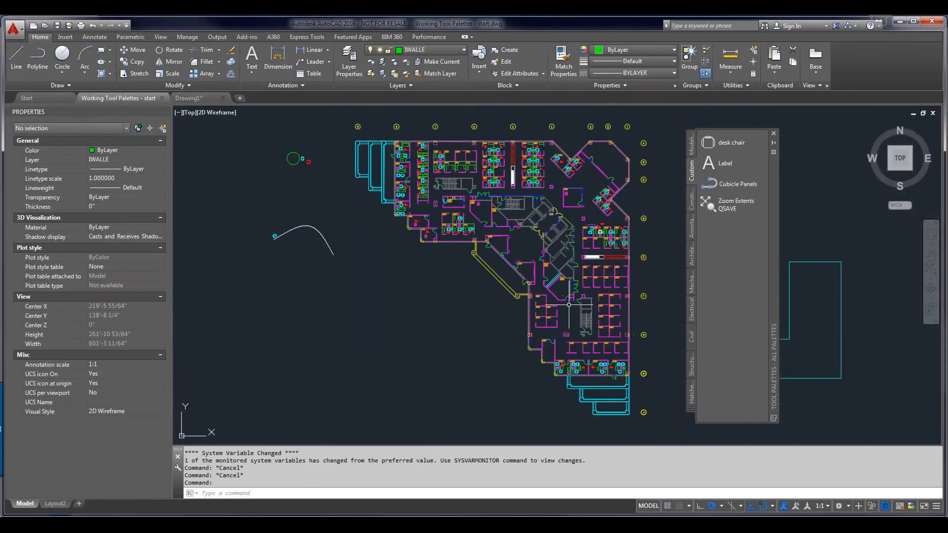
{"action": "scroll", "coordinate": [550, 286], "scroll_direction": "up", "scroll_amount": 5}
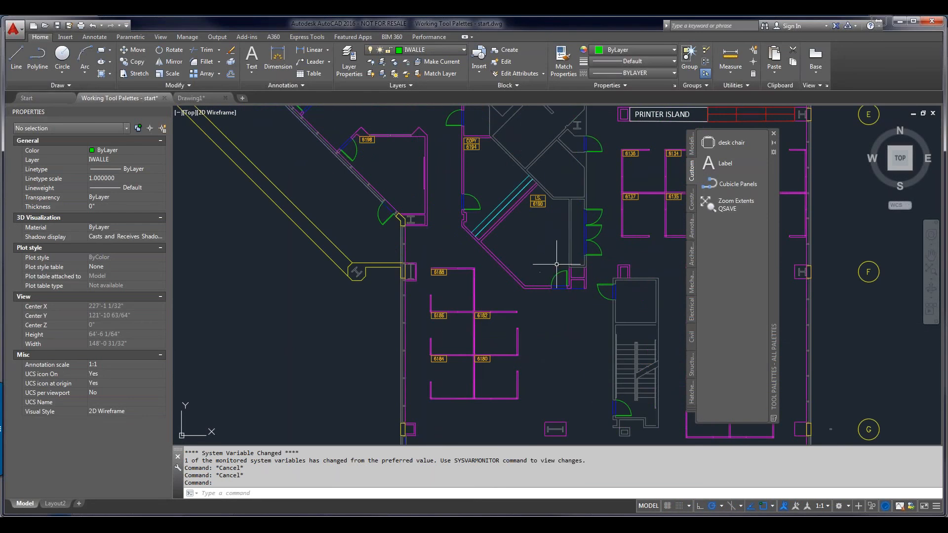
{"action": "left_click", "coordinate": [599, 219]}
{"action": "key", "text": "Escape"}
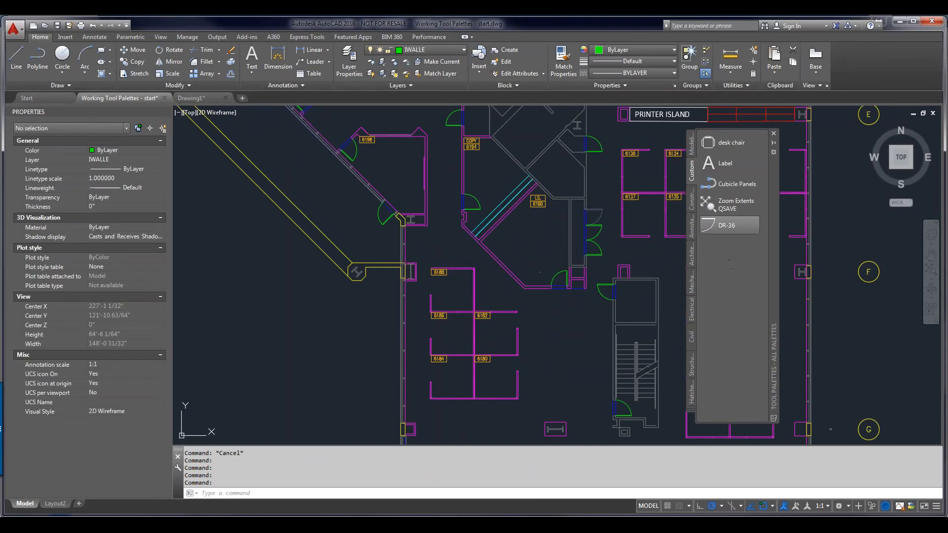
Step: Insert the DR-36 door block from the Custom palette into Drawing1, inside the panel outline to the left of the chair
{"action": "left_click", "coordinate": [203, 99]}
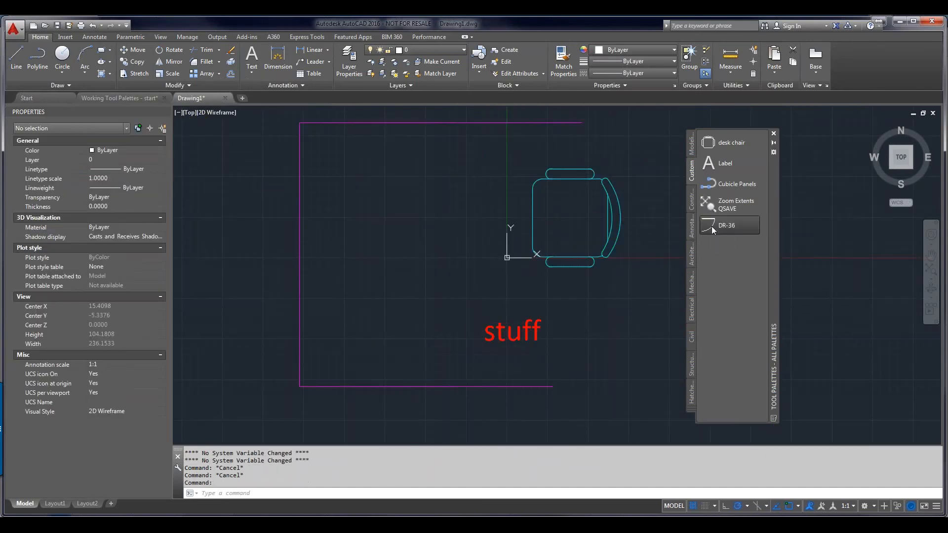
{"action": "left_click", "coordinate": [727, 225]}
{"action": "left_click", "coordinate": [367, 215]}
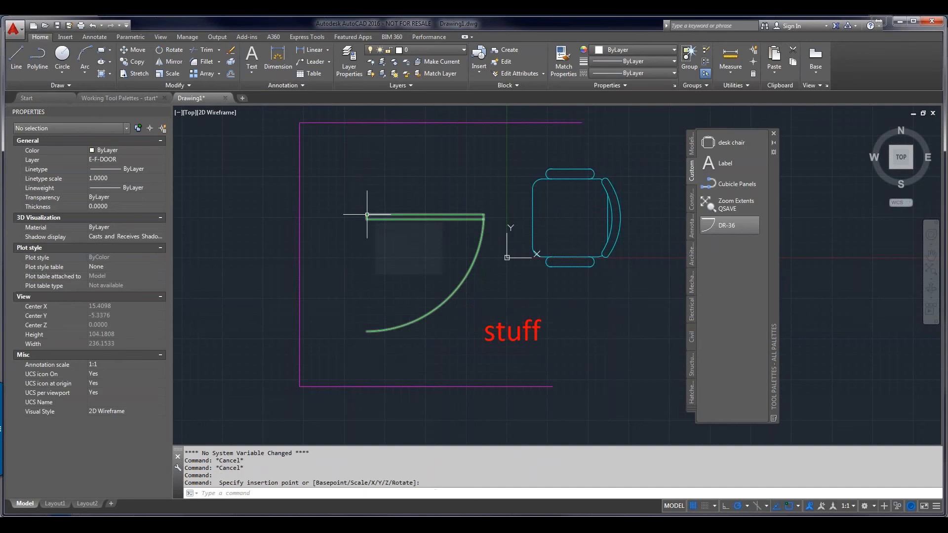
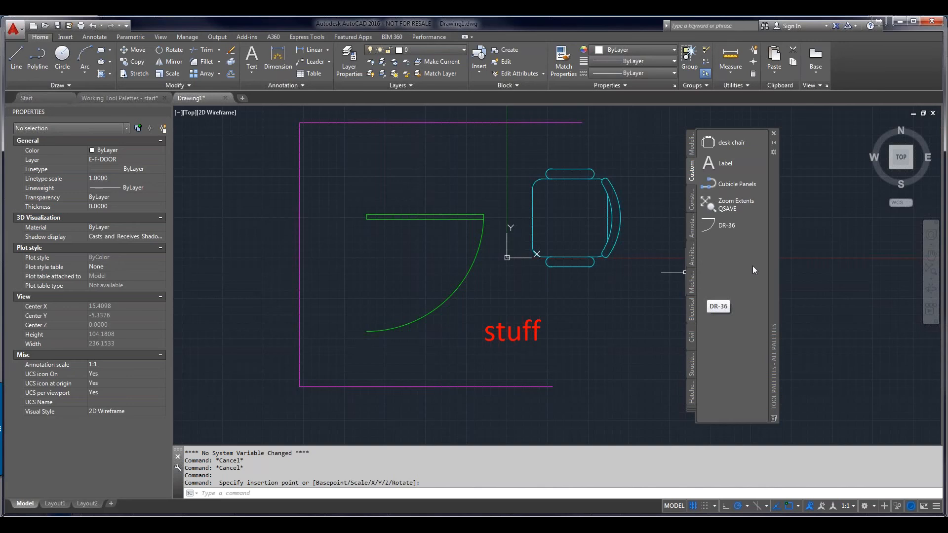
Step: Create a new tool palette named Garbage after the Custom palette through palette customization
{"action": "right_click", "coordinate": [724, 258]}
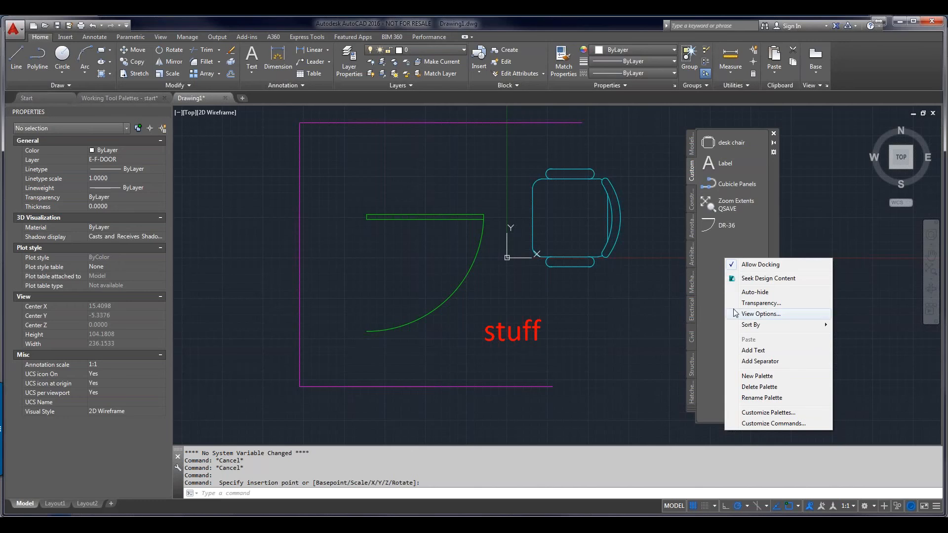
{"action": "left_click", "coordinate": [755, 413]}
{"action": "left_click_drag", "start_coordinate": [427, 176], "coordinate": [388, 157]}
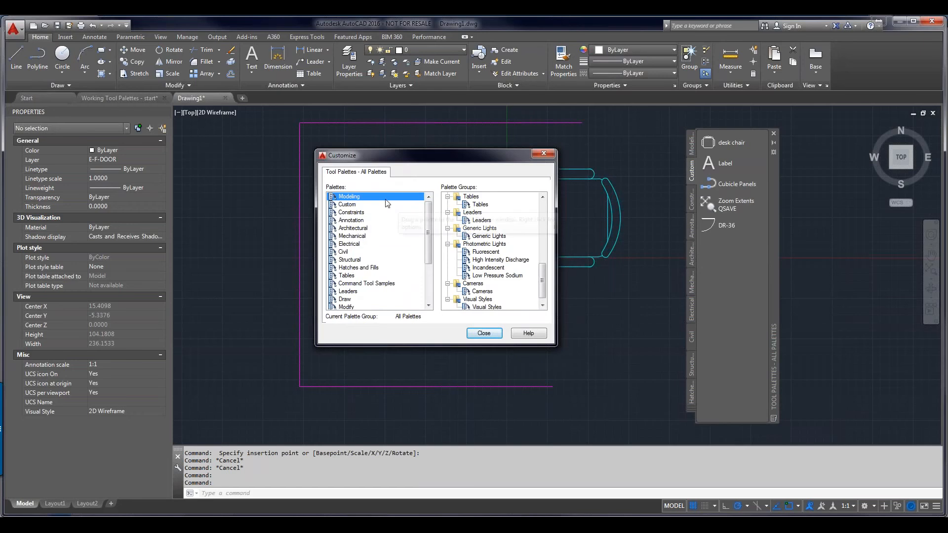
{"action": "left_click", "coordinate": [355, 204]}
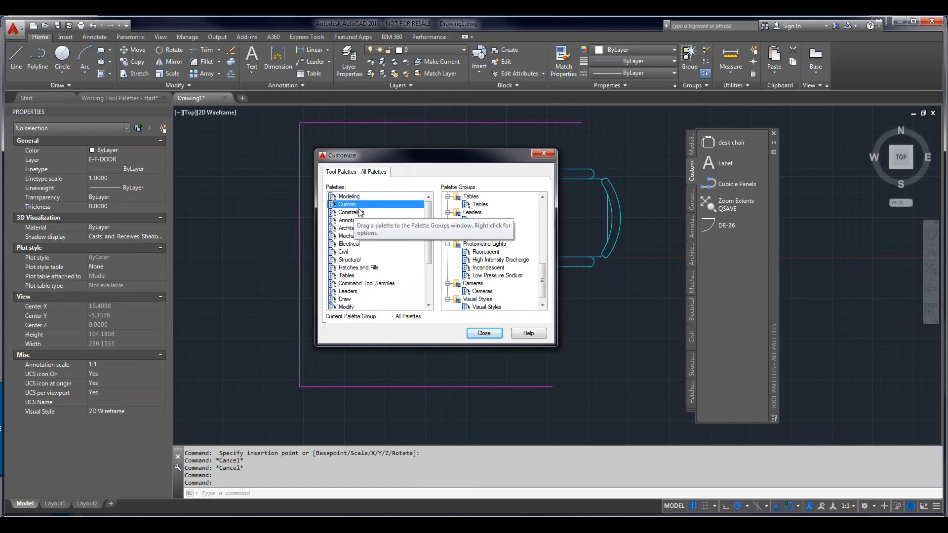
{"action": "right_click", "coordinate": [371, 213]}
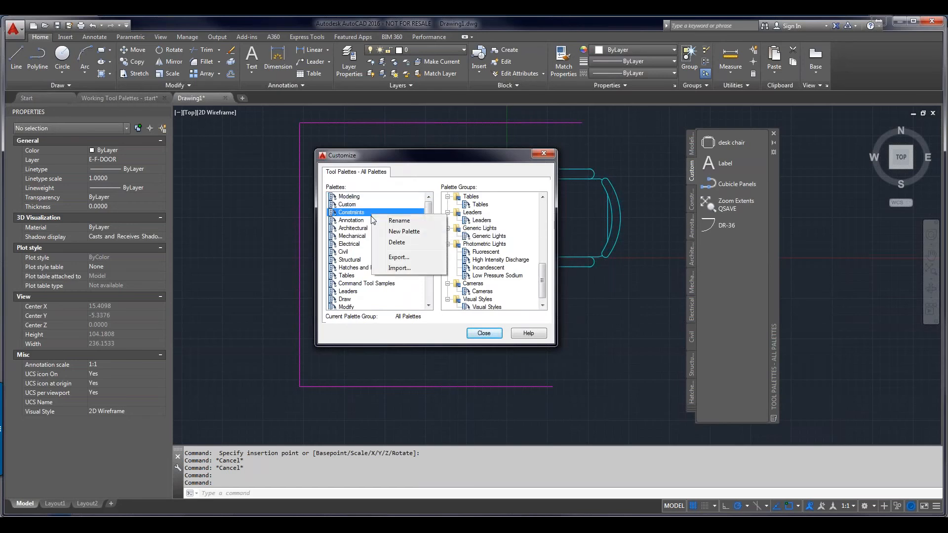
{"action": "left_click", "coordinate": [396, 232]}
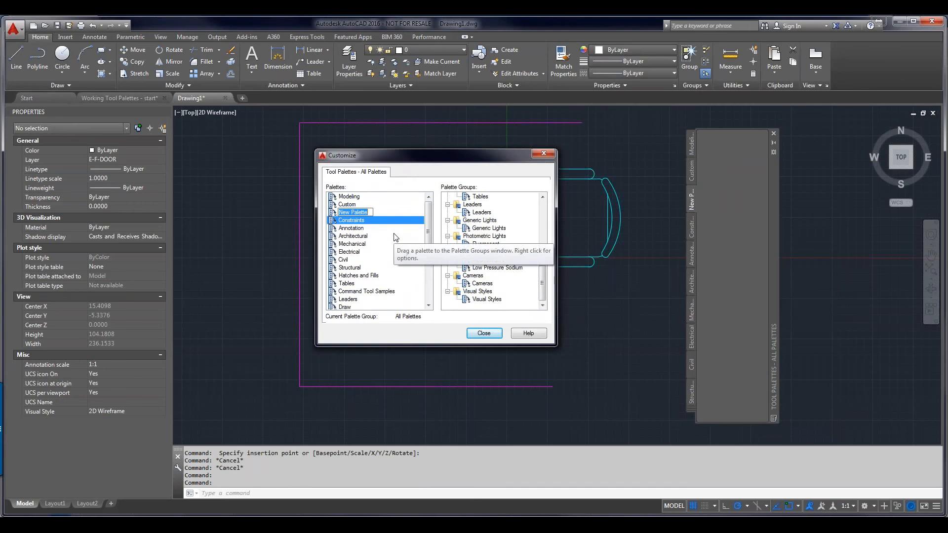
{"action": "type", "text": "Garbage"}
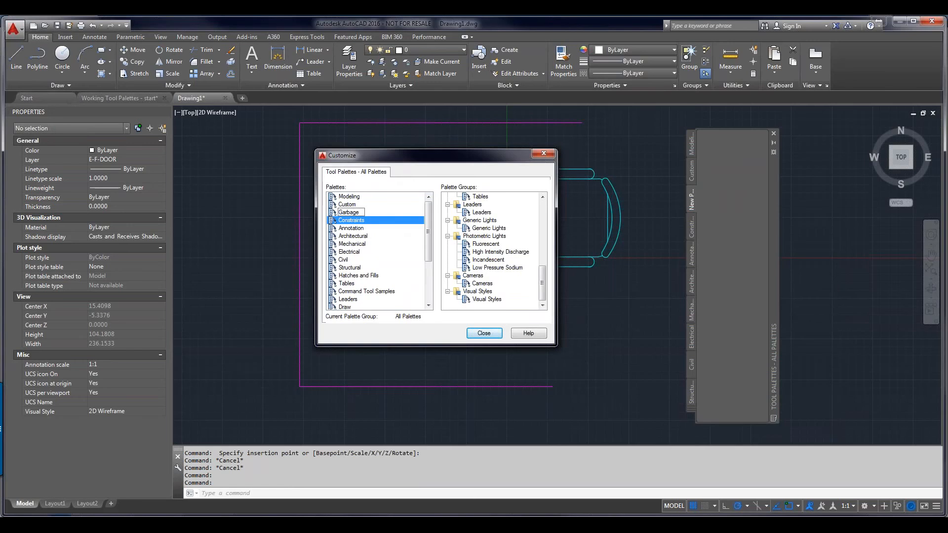
{"action": "key", "text": "Return"}
Step: Create another new tool palette named Plop directly after the Garbage palette
{"action": "right_click", "coordinate": [392, 227]}
{"action": "left_click", "coordinate": [408, 241]}
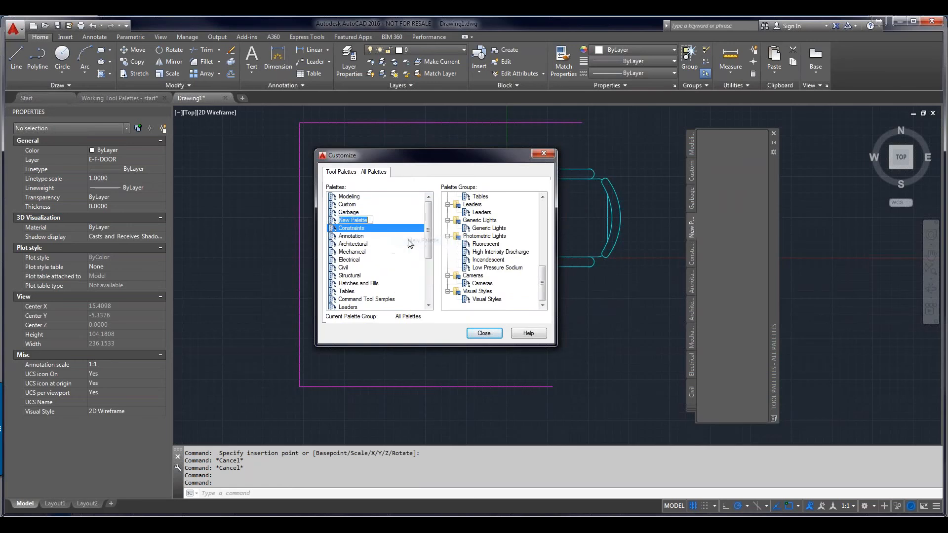
{"action": "type", "text": "Plop"}
{"action": "key", "text": "Return"}
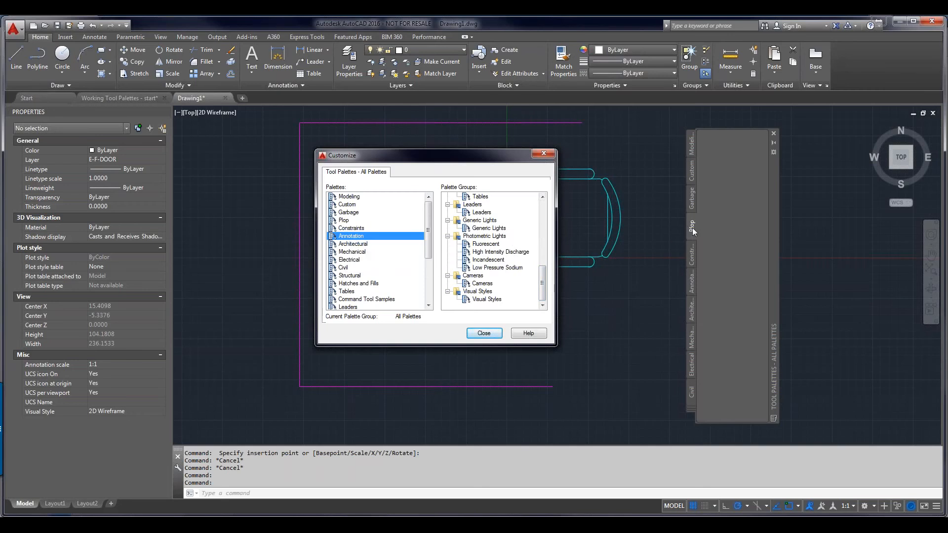
Step: View the contents of the Garbage, Custom and Plop palettes
{"action": "left_click", "coordinate": [351, 213]}
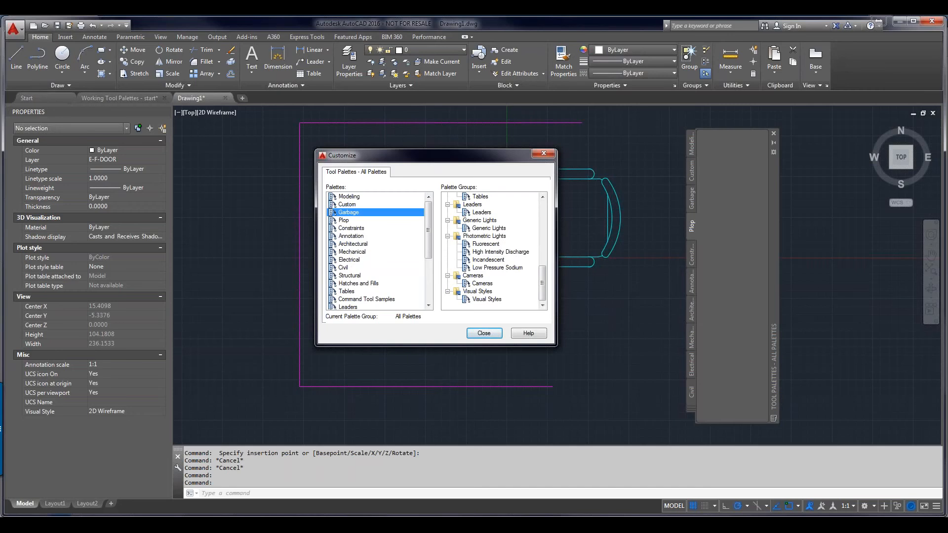
{"action": "left_click", "coordinate": [692, 206]}
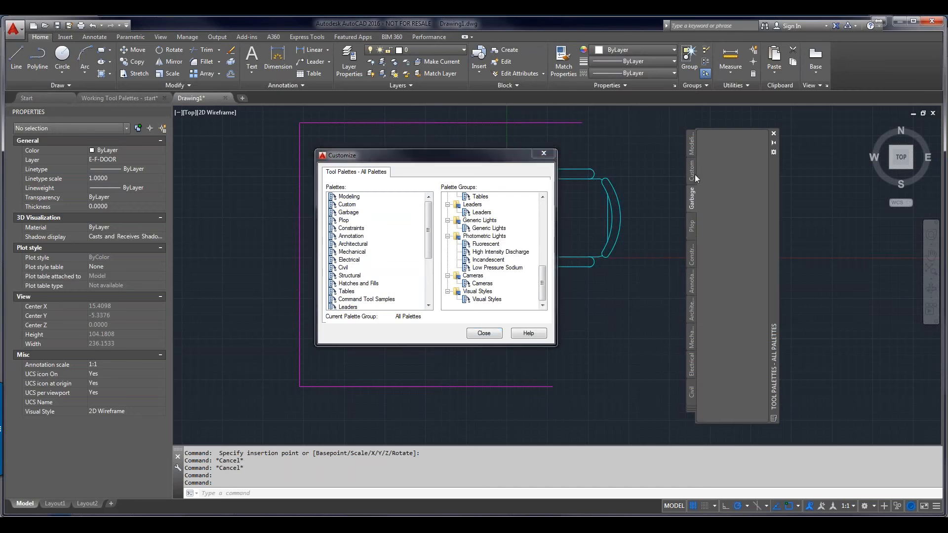
{"action": "left_click", "coordinate": [696, 175]}
{"action": "left_click", "coordinate": [691, 225]}
Step: Create a palette group named "My stuff" and place it first, above Annotation and Design
{"action": "left_click_drag", "start_coordinate": [539, 278], "coordinate": [531, 200]}
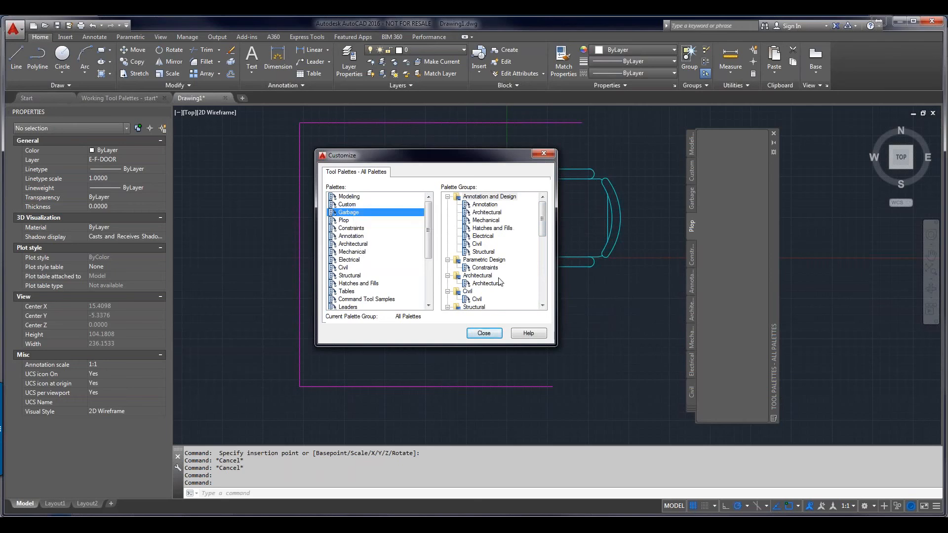
{"action": "right_click", "coordinate": [510, 255]}
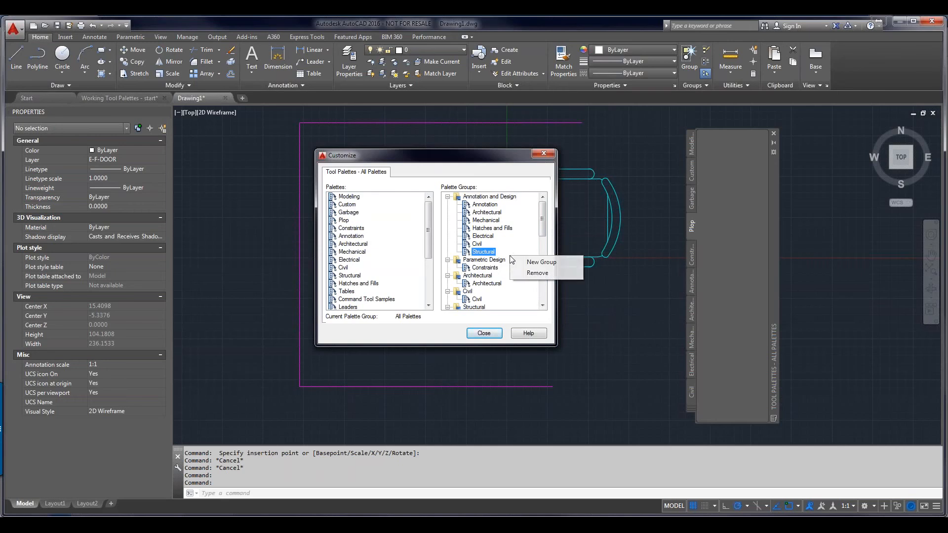
{"action": "left_click", "coordinate": [533, 267]}
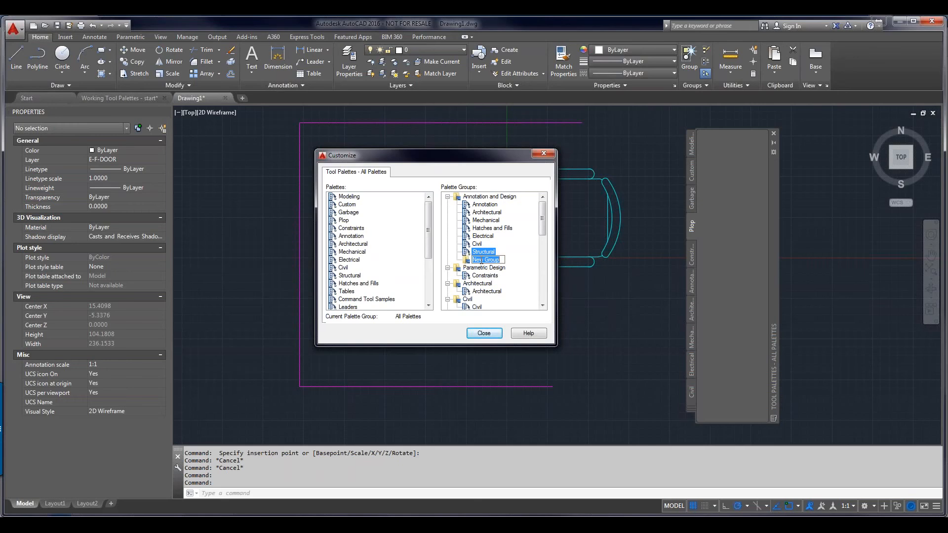
{"action": "type", "text": "My stuff"}
{"action": "key", "text": "Return"}
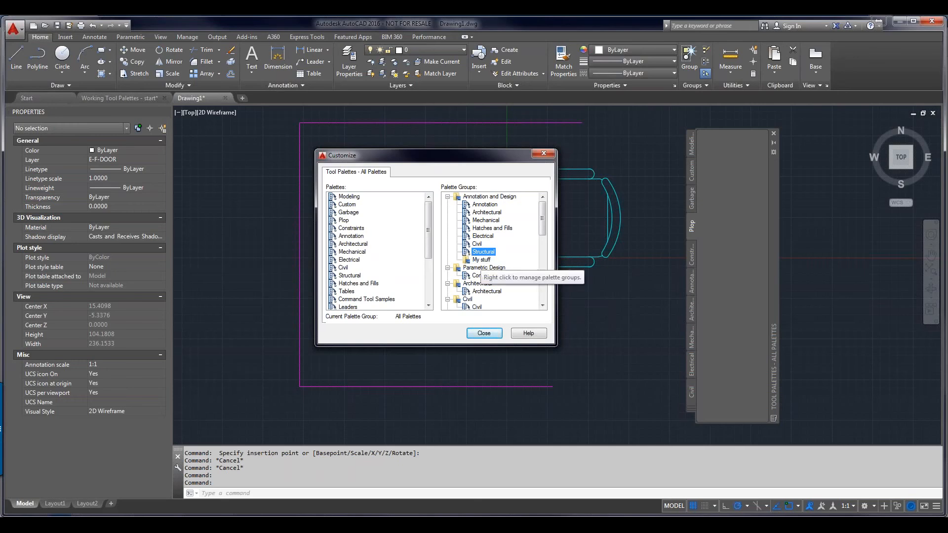
{"action": "left_click", "coordinate": [481, 260]}
{"action": "left_click_drag", "start_coordinate": [481, 260], "coordinate": [467, 198]}
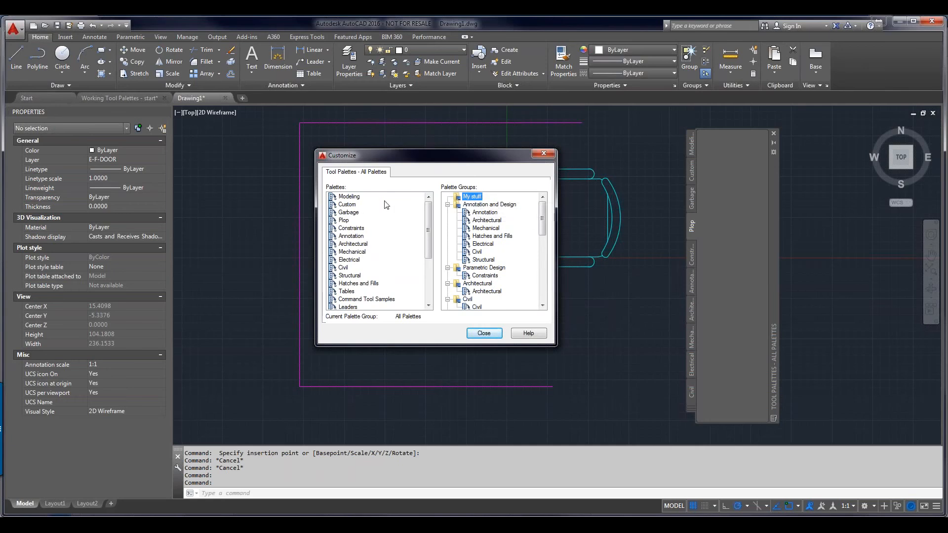
Step: Order the Custom, Garbage and Plop palettes ahead of Modeling and add all three to the "My stuff" palette group
{"action": "left_click", "coordinate": [351, 204]}
{"action": "left_click_drag", "start_coordinate": [350, 200], "coordinate": [348, 213]}
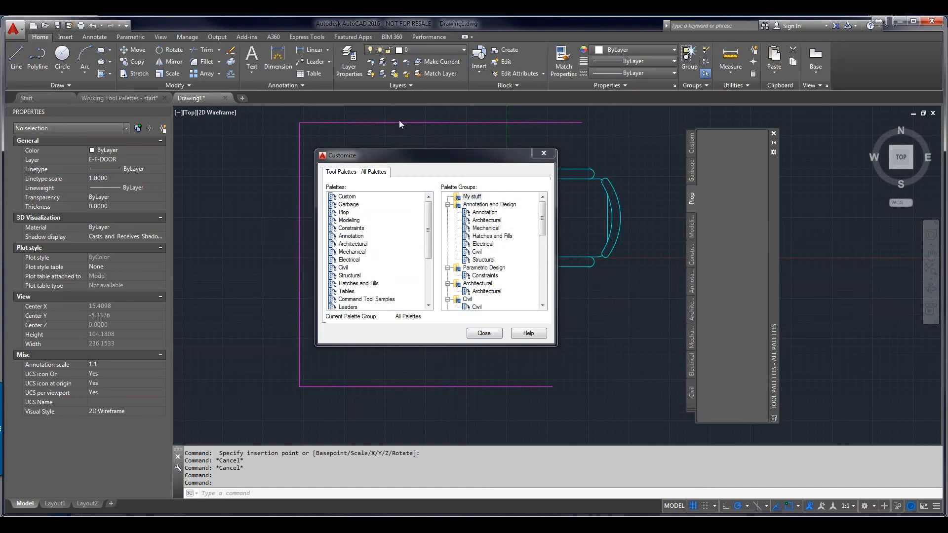
{"action": "left_click", "coordinate": [352, 197]}
{"action": "left_click_drag", "start_coordinate": [351, 199], "coordinate": [475, 202]}
{"action": "left_click_drag", "start_coordinate": [348, 206], "coordinate": [472, 206]}
{"action": "left_click_drag", "start_coordinate": [345, 212], "coordinate": [472, 212]}
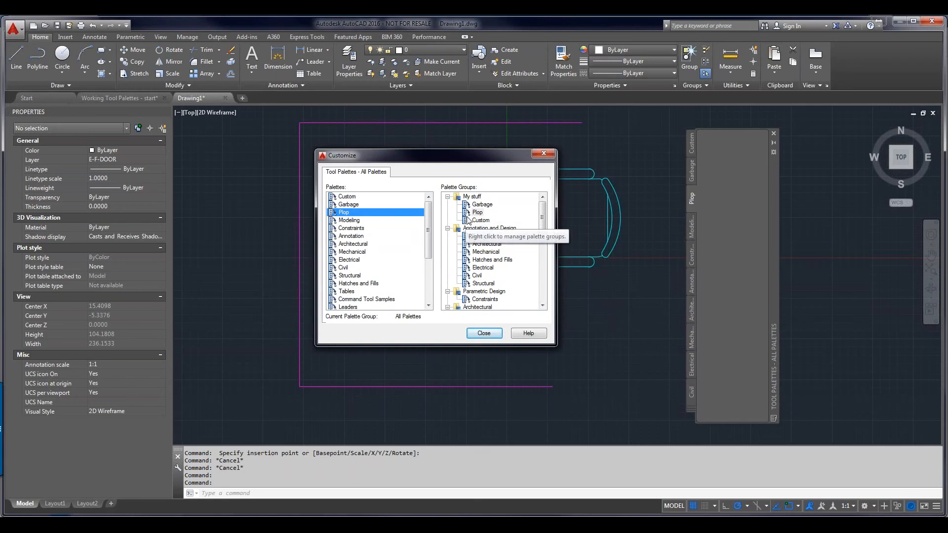
{"action": "left_click", "coordinate": [483, 334]}
{"action": "left_click", "coordinate": [487, 327]}
{"action": "key", "text": "Escape"}
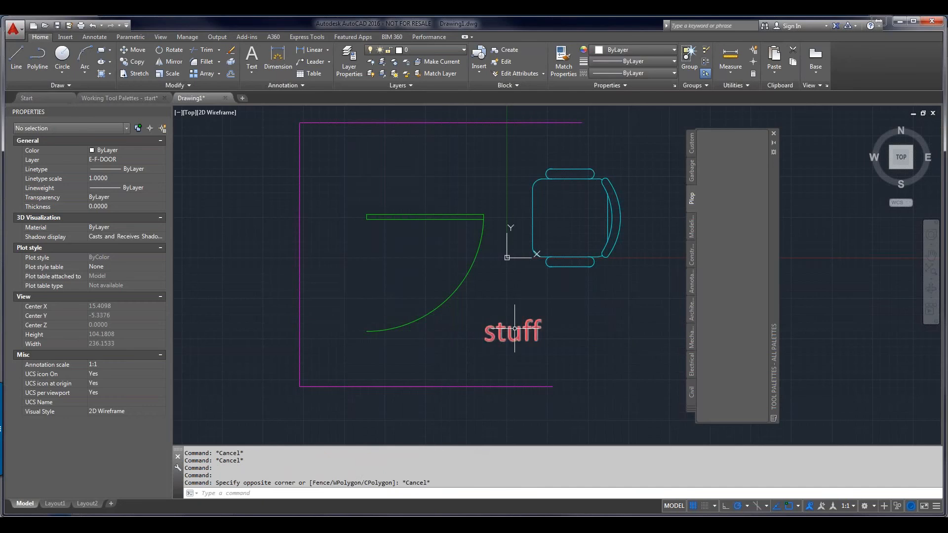
Step: Display only the "My stuff" group in the tool palettes and look through its Garbage, Plop and Custom palettes
{"action": "left_click", "coordinate": [691, 408]}
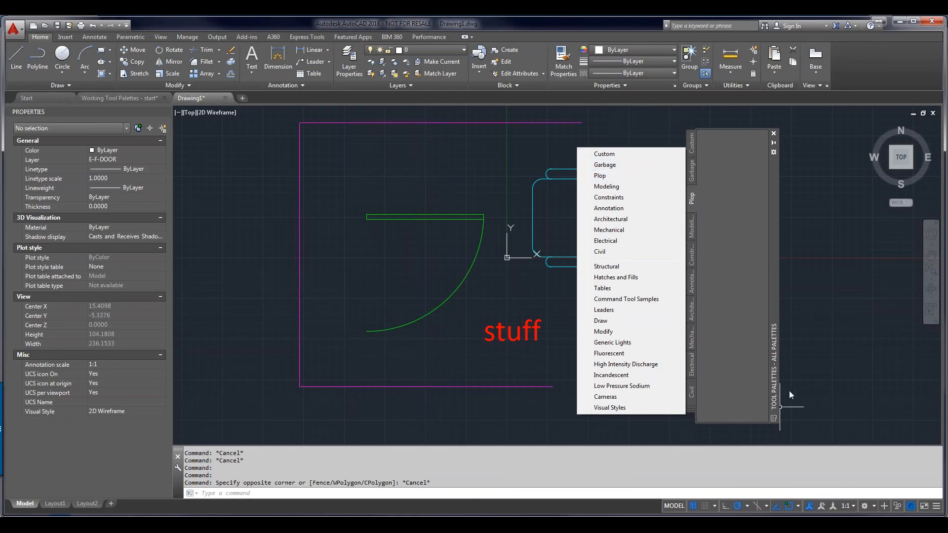
{"action": "right_click", "coordinate": [774, 390]}
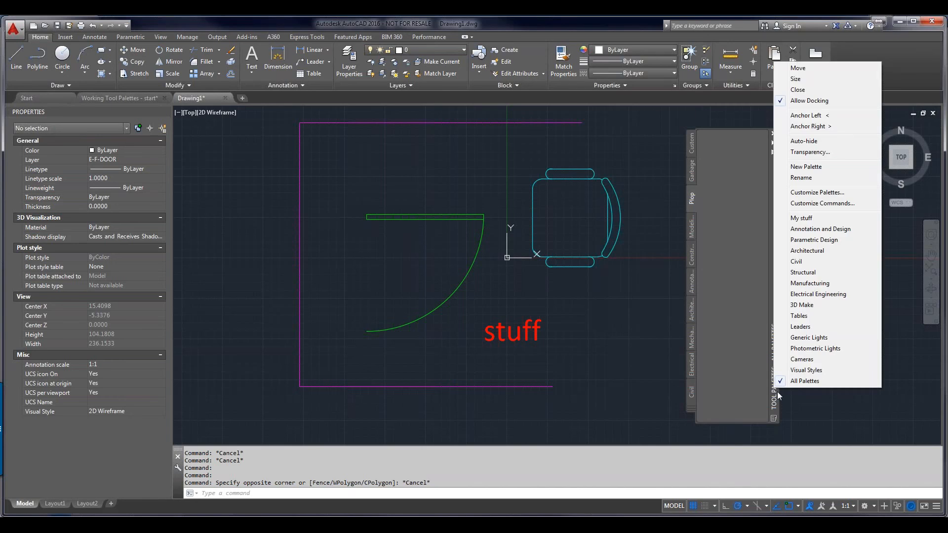
{"action": "left_click", "coordinate": [801, 218]}
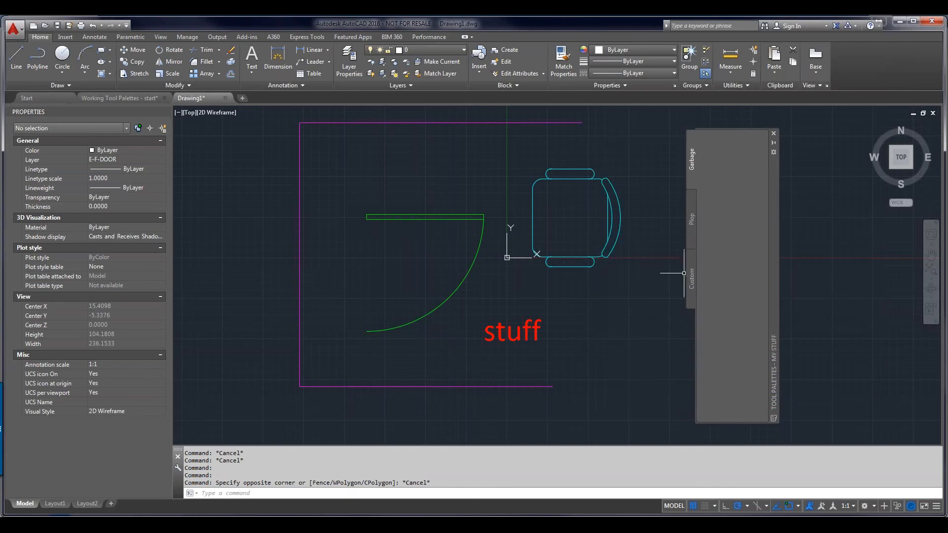
{"action": "left_click", "coordinate": [690, 275]}
{"action": "left_click", "coordinate": [692, 217]}
{"action": "left_click", "coordinate": [691, 172]}
{"action": "left_click", "coordinate": [692, 266]}
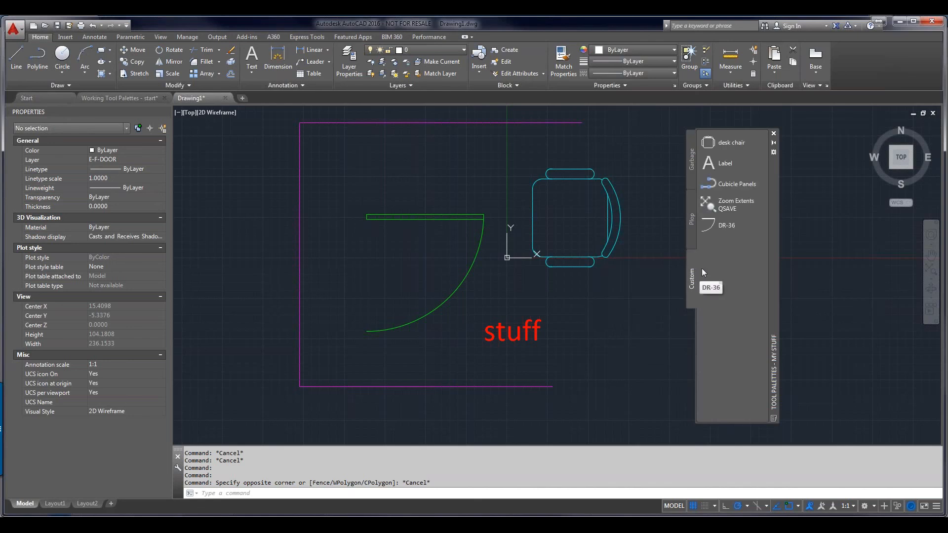
Step: Export the Custom palette as Custom.xtp to the Box Sync folder
{"action": "right_click", "coordinate": [741, 291]}
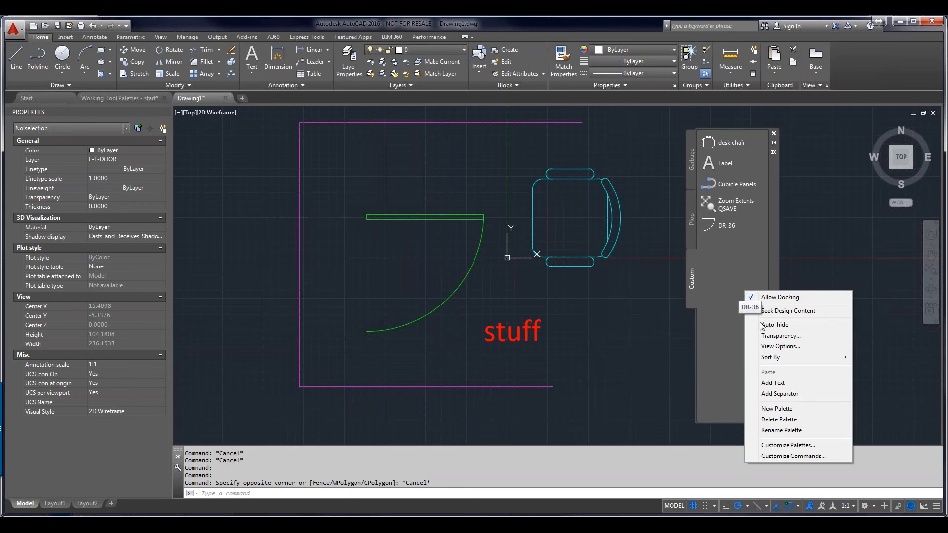
{"action": "left_click", "coordinate": [778, 446]}
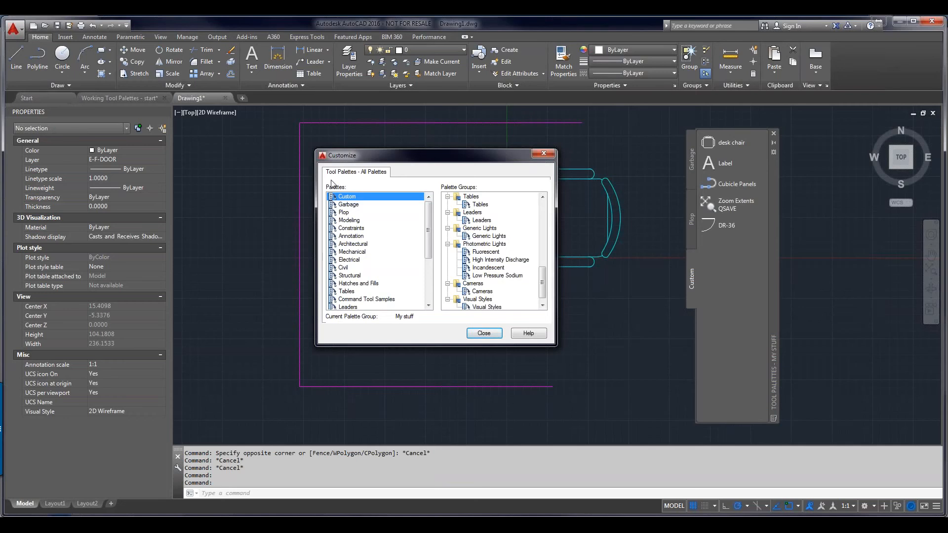
{"action": "right_click", "coordinate": [347, 199]}
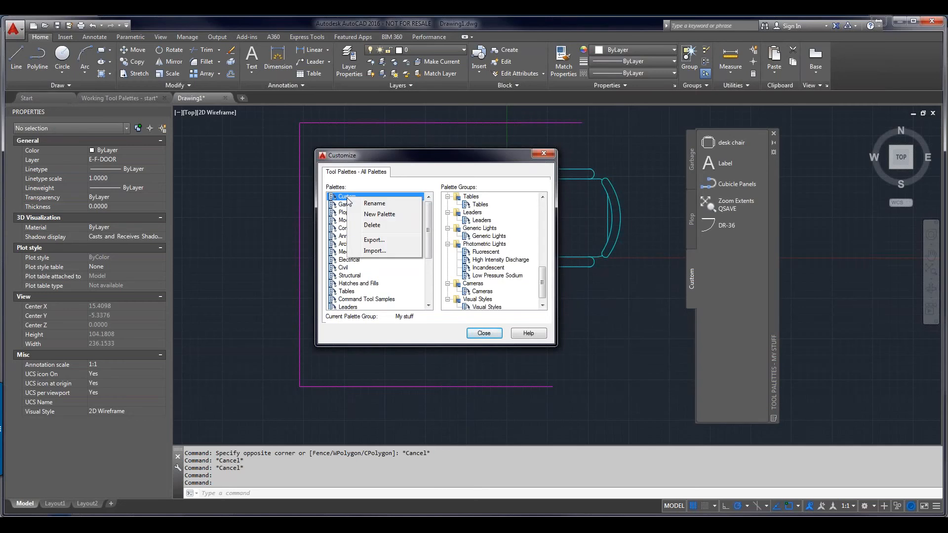
{"action": "left_click", "coordinate": [374, 241]}
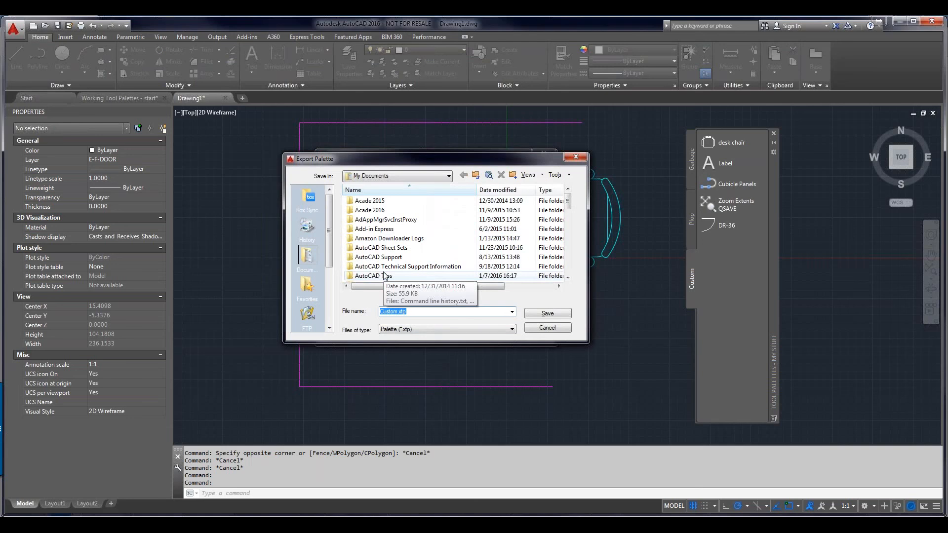
{"action": "left_click_drag", "start_coordinate": [568, 206], "coordinate": [568, 209]}
{"action": "left_click", "coordinate": [568, 189]}
{"action": "left_click", "coordinate": [568, 189]}
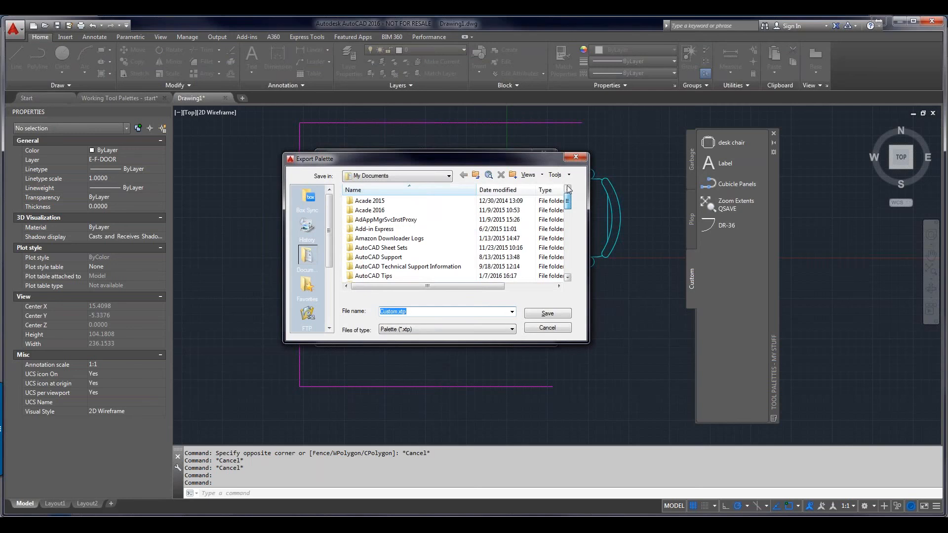
{"action": "left_click", "coordinate": [307, 200]}
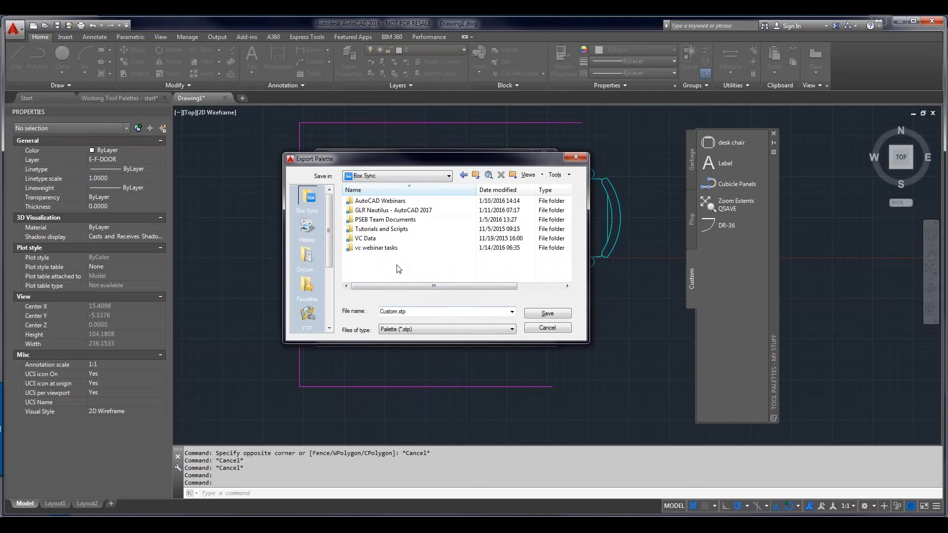
{"action": "double_click", "coordinate": [415, 314]}
{"action": "left_click", "coordinate": [546, 314]}
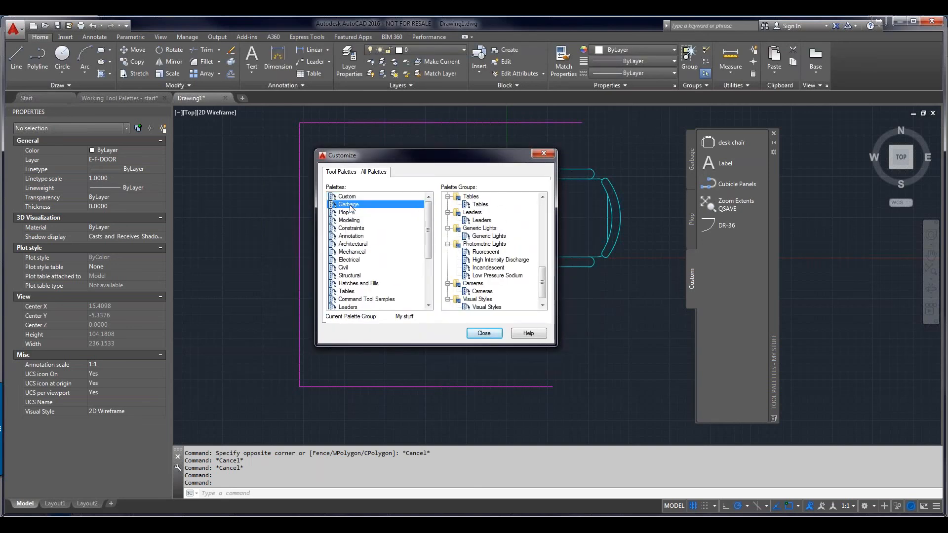
Step: Export the Garbage and Plop palettes as Garbage.xtp and Plop.xtp to the Box Sync folder
{"action": "right_click", "coordinate": [350, 206]}
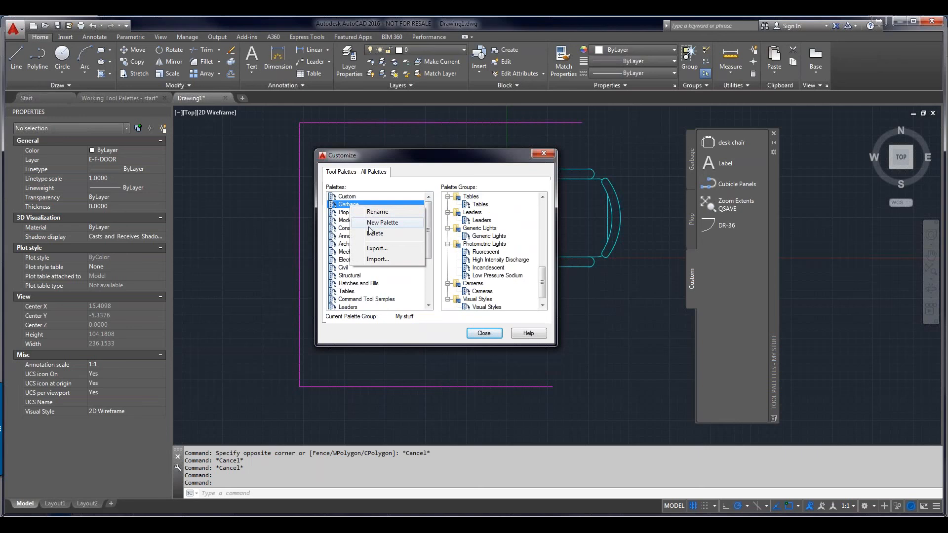
{"action": "left_click", "coordinate": [374, 248]}
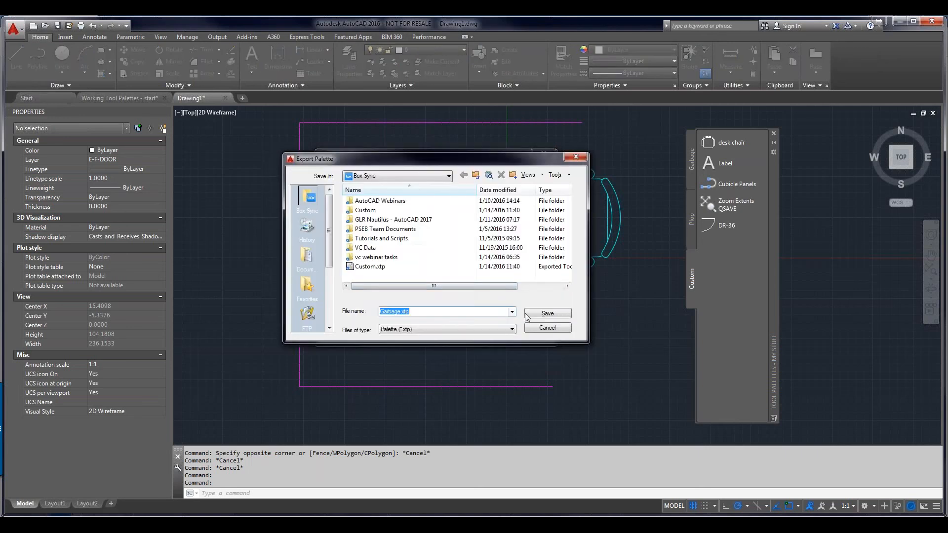
{"action": "left_click", "coordinate": [531, 316]}
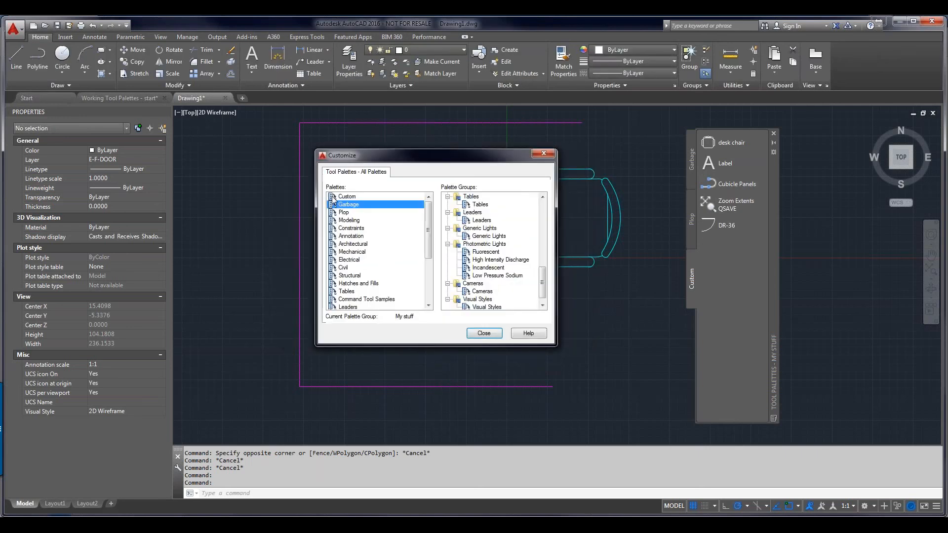
{"action": "left_click", "coordinate": [340, 213]}
{"action": "right_click", "coordinate": [341, 213]}
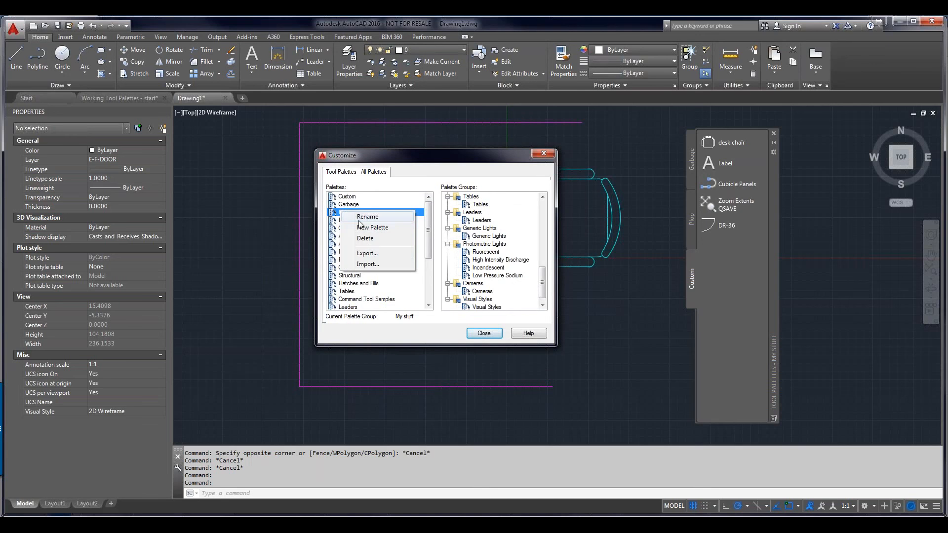
{"action": "left_click", "coordinate": [364, 253]}
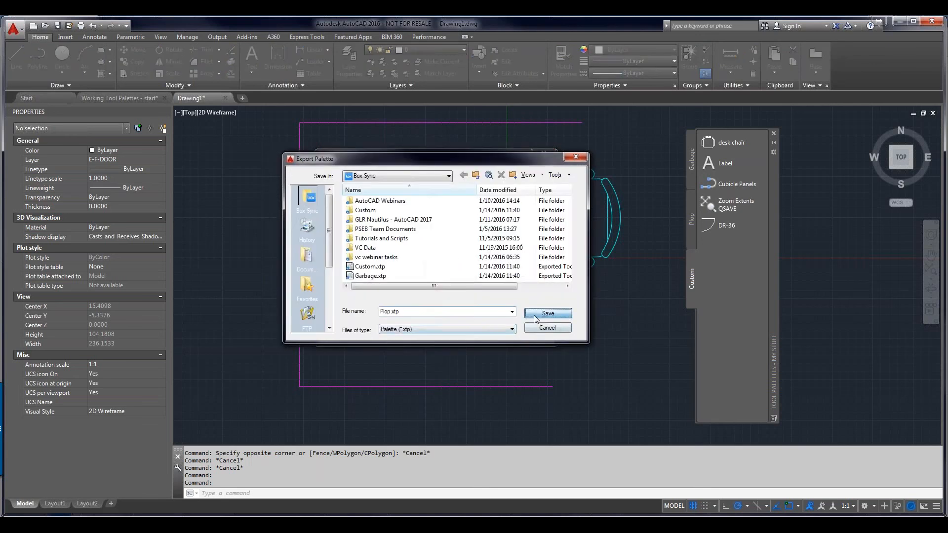
{"action": "left_click", "coordinate": [535, 318]}
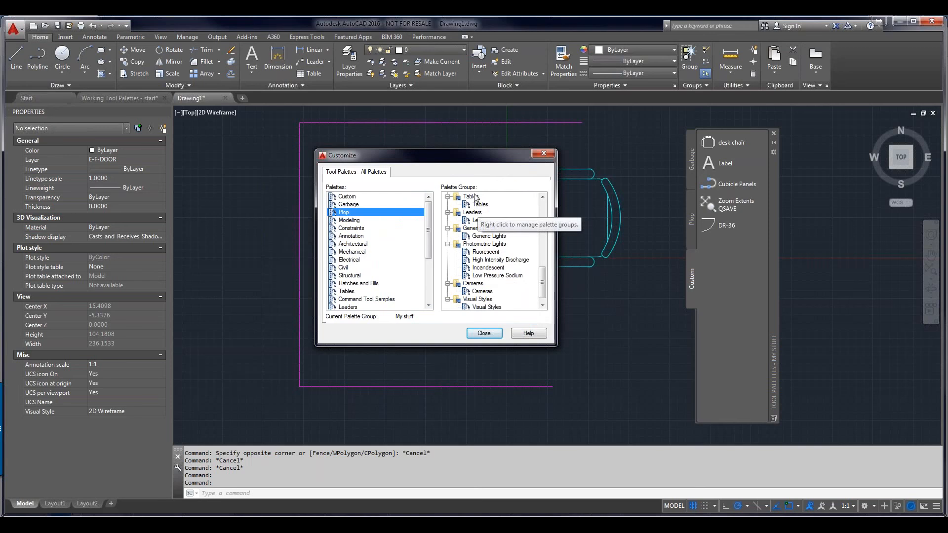
Step: Export the "My stuff" palette group as My stuff.xpg to the Box Sync folder
{"action": "scroll", "coordinate": [504, 242], "scroll_direction": "up", "scroll_amount": 8}
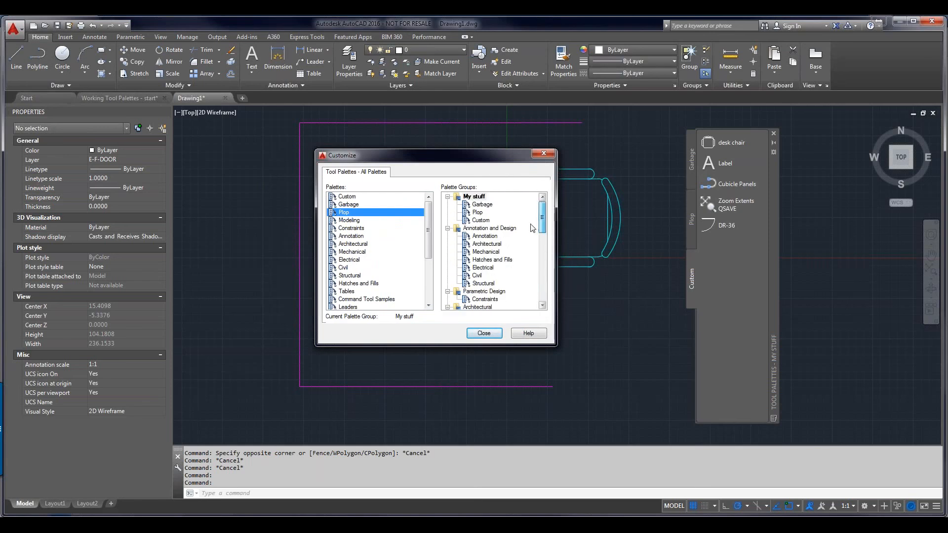
{"action": "right_click", "coordinate": [478, 197]}
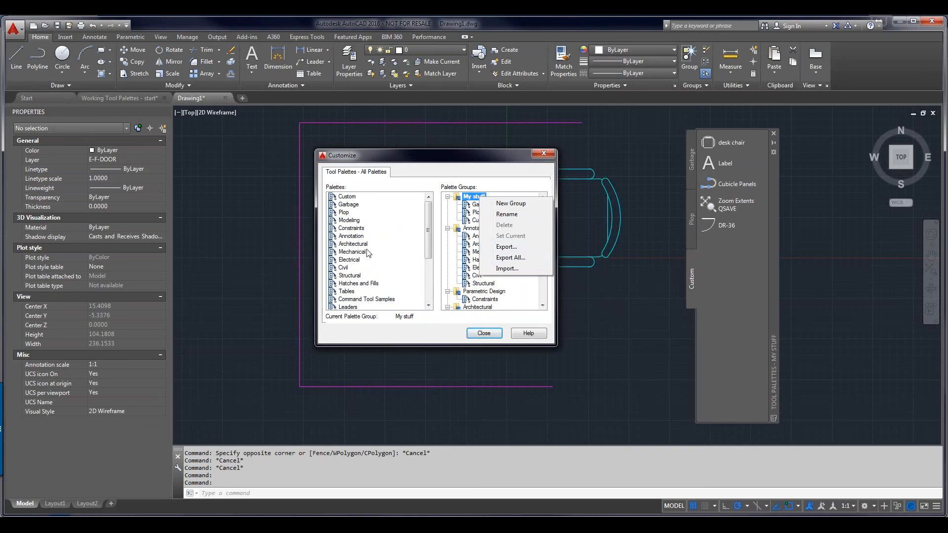
{"action": "left_click", "coordinate": [512, 250]}
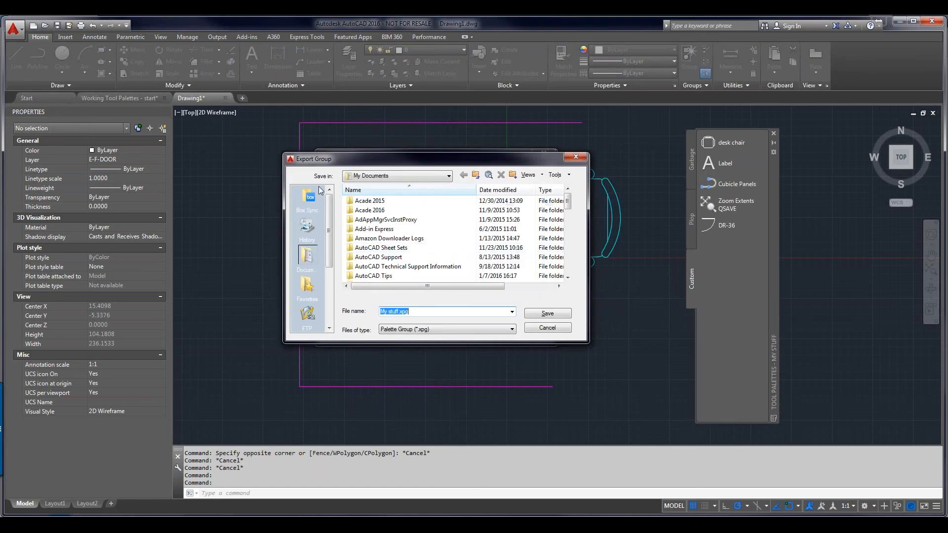
{"action": "left_click", "coordinate": [311, 200]}
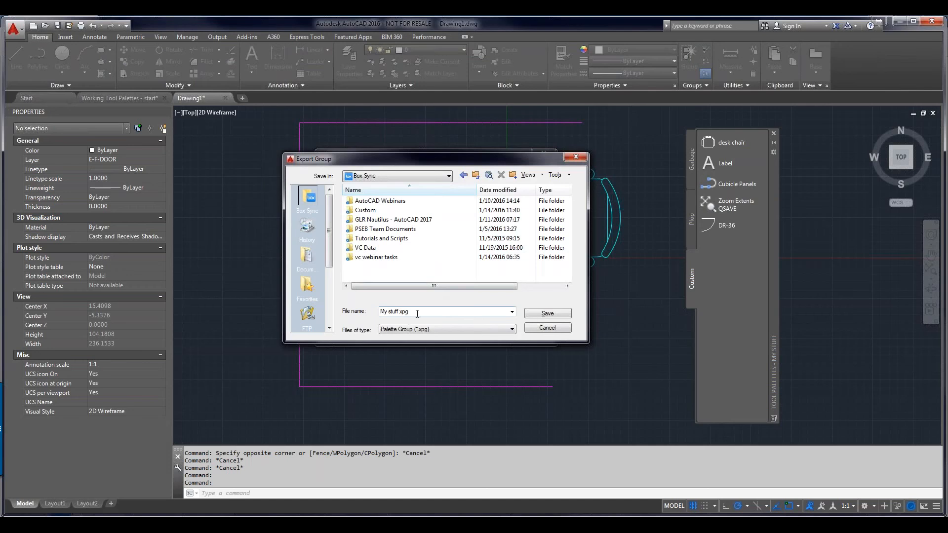
{"action": "left_click", "coordinate": [533, 315]}
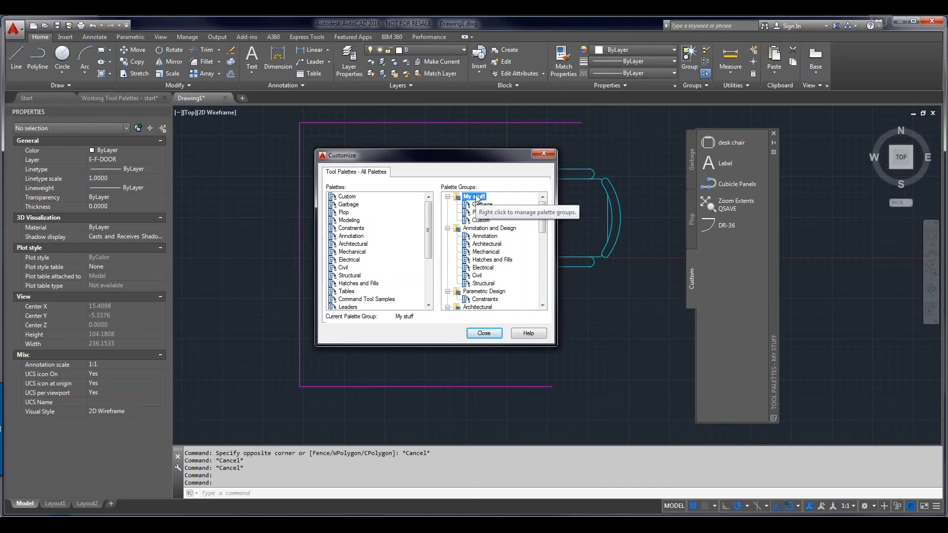
Step: View the palette group files available for import in Box Sync without importing any, and finish customizing the palettes
{"action": "right_click", "coordinate": [477, 198]}
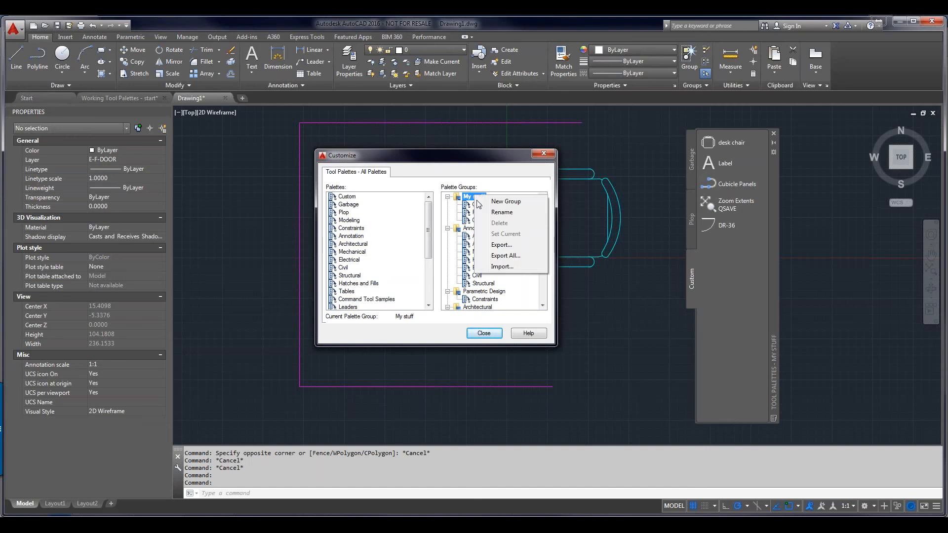
{"action": "left_click", "coordinate": [508, 267]}
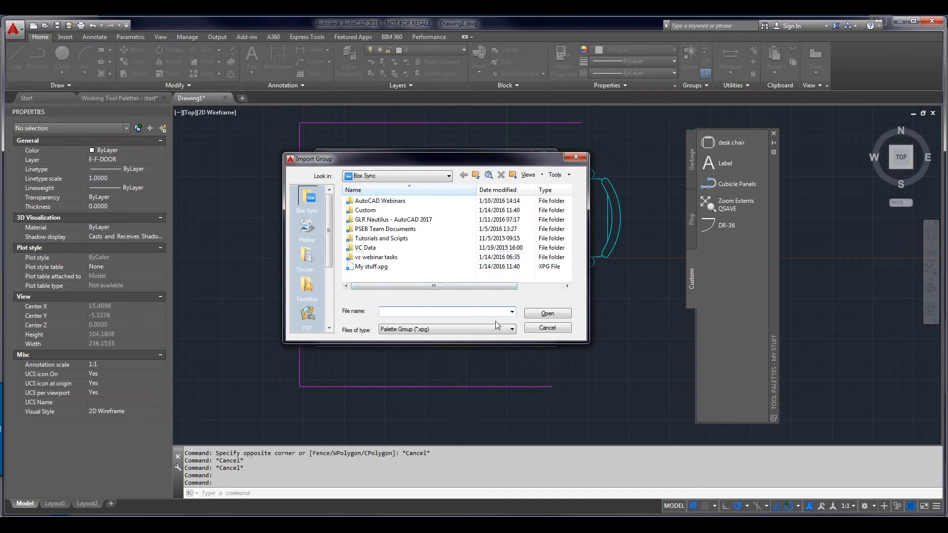
{"action": "left_click", "coordinate": [545, 329]}
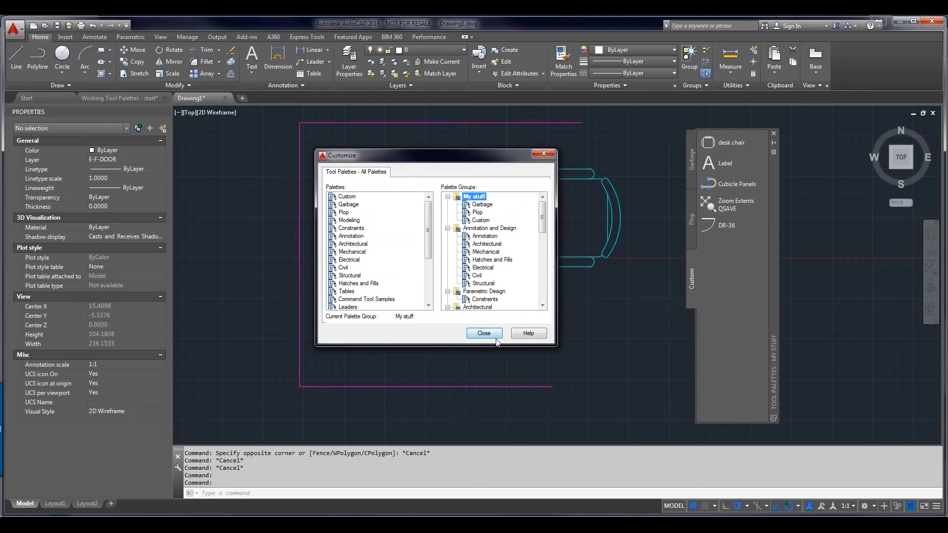
{"action": "left_click", "coordinate": [498, 337]}
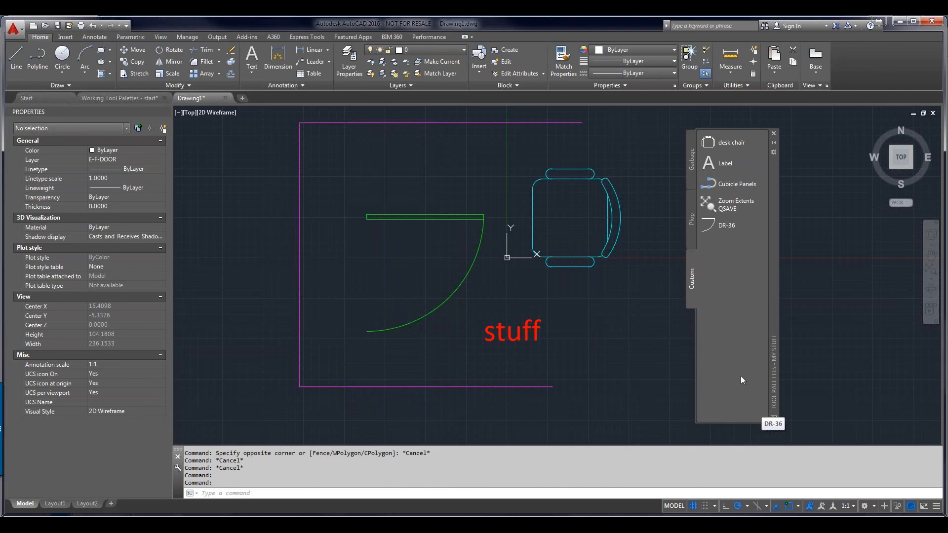
{"action": "right_click", "coordinate": [477, 467]}
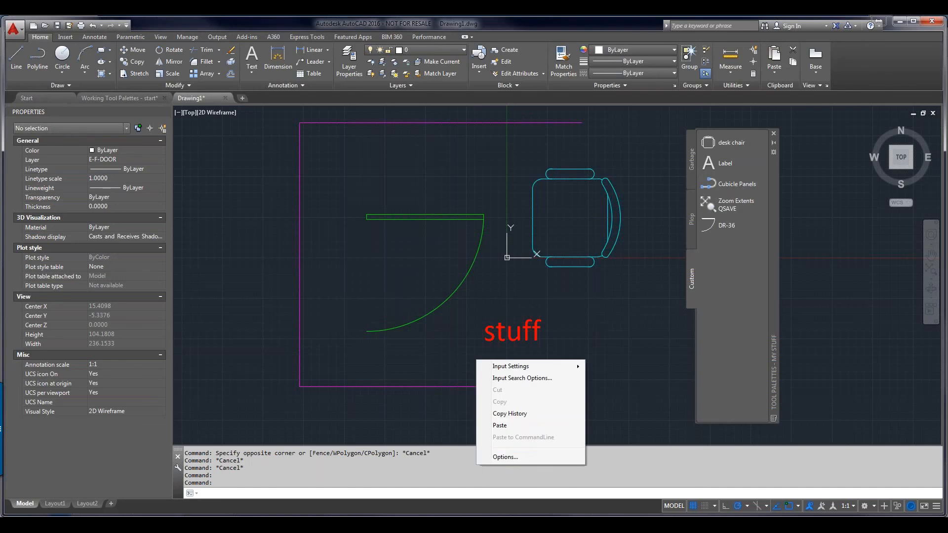
{"action": "left_click", "coordinate": [505, 457]}
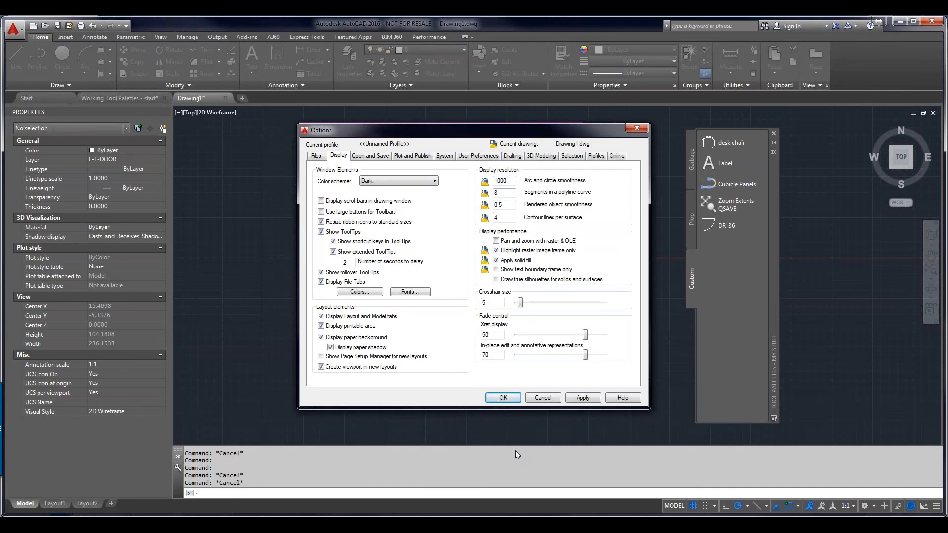
{"action": "left_click", "coordinate": [543, 398]}
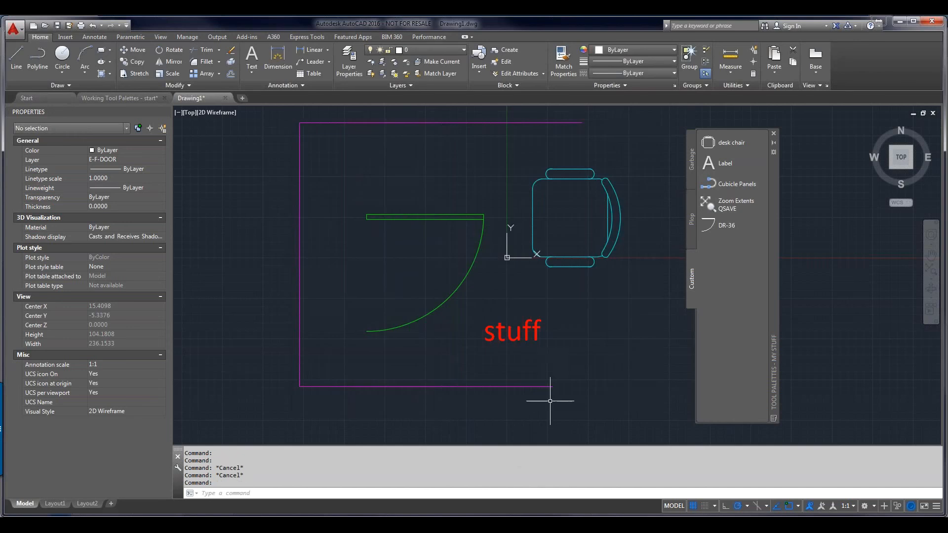
Step: Try to add a second path under Tool Palettes File Locations in the program's file options
{"action": "left_click", "coordinate": [20, 29]}
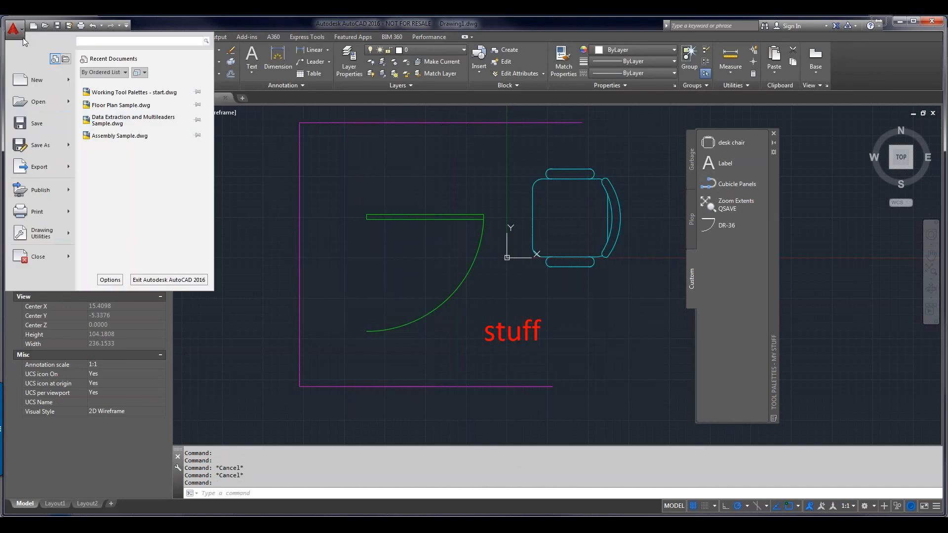
{"action": "left_click", "coordinate": [112, 280]}
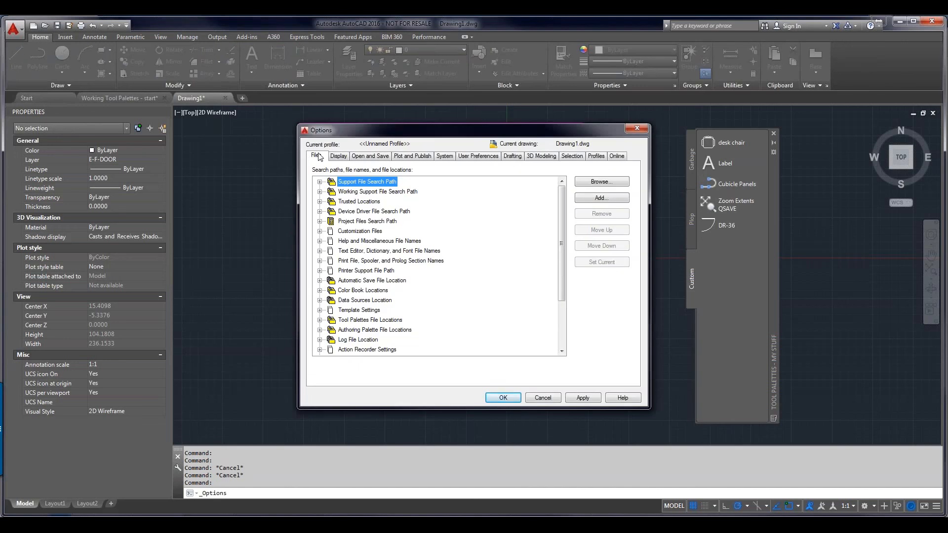
{"action": "left_click", "coordinate": [319, 156]}
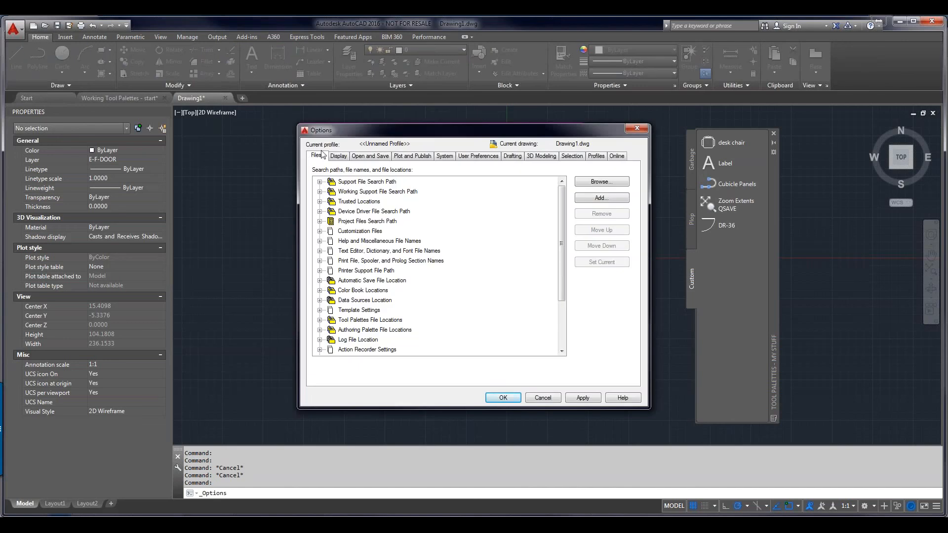
{"action": "left_click", "coordinate": [319, 320]}
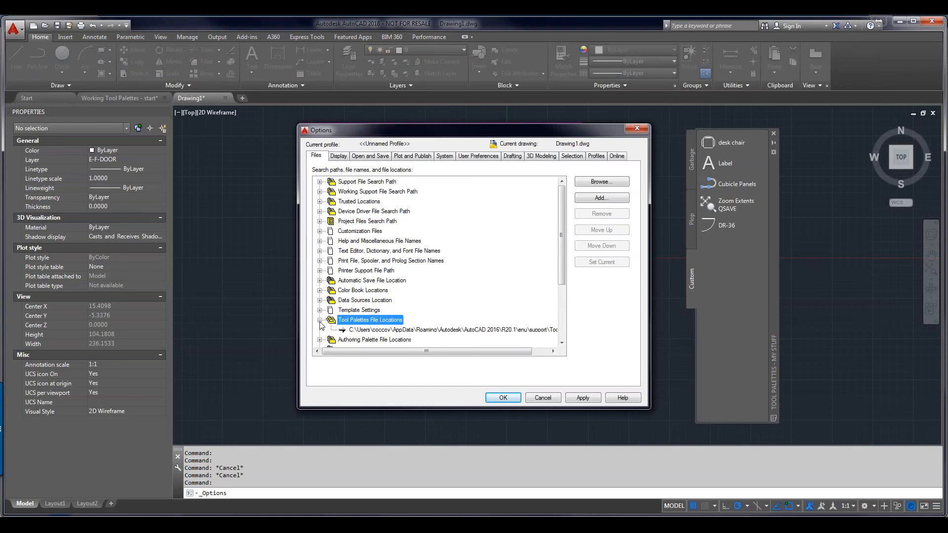
{"action": "left_click", "coordinate": [380, 330]}
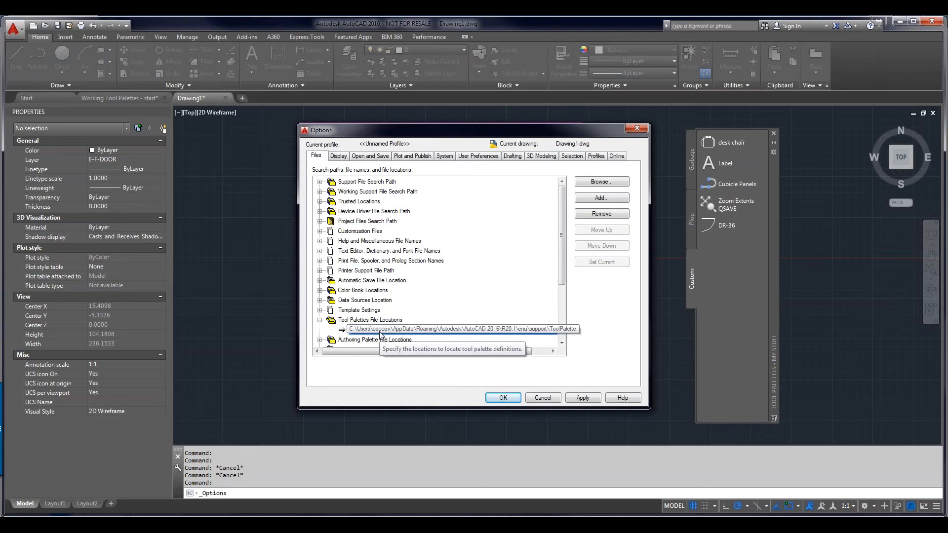
{"action": "left_click", "coordinate": [380, 334]}
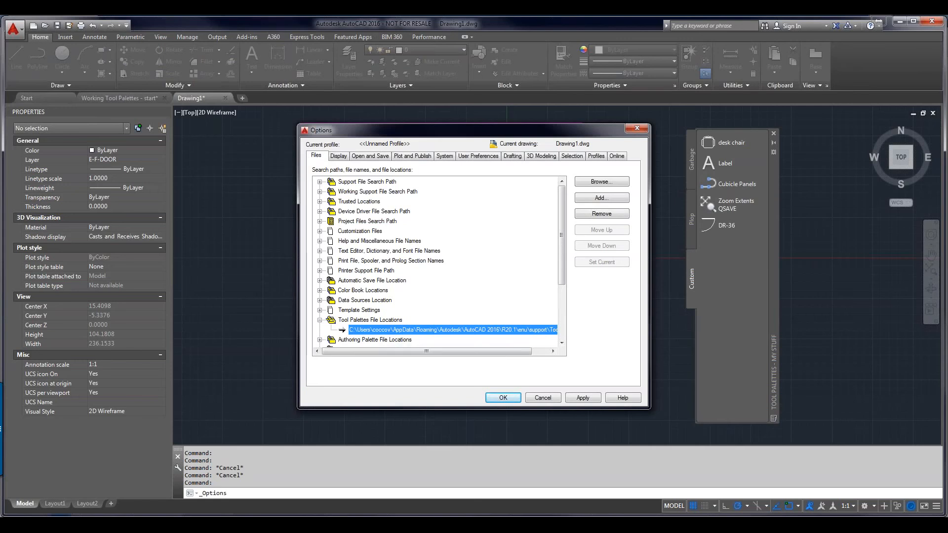
{"action": "left_click", "coordinate": [607, 199]}
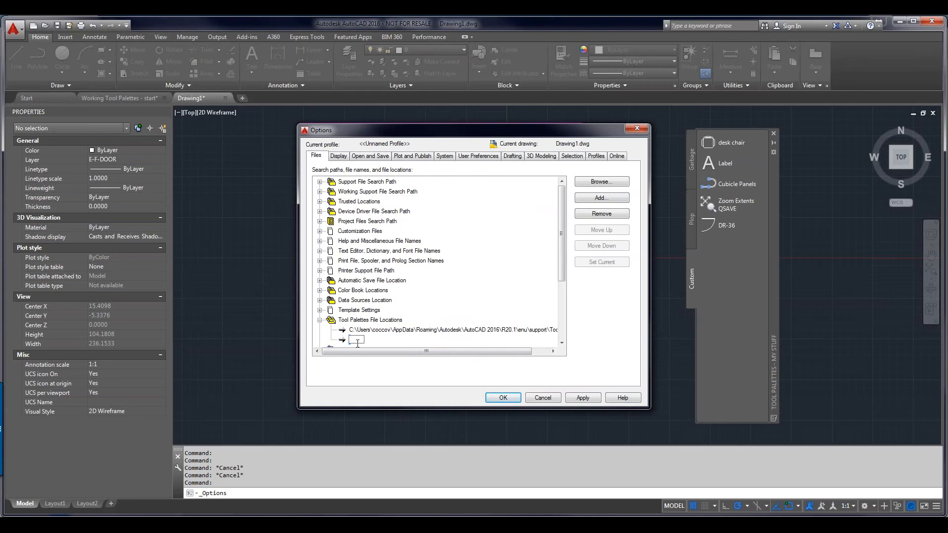
{"action": "key", "text": "Escape"}
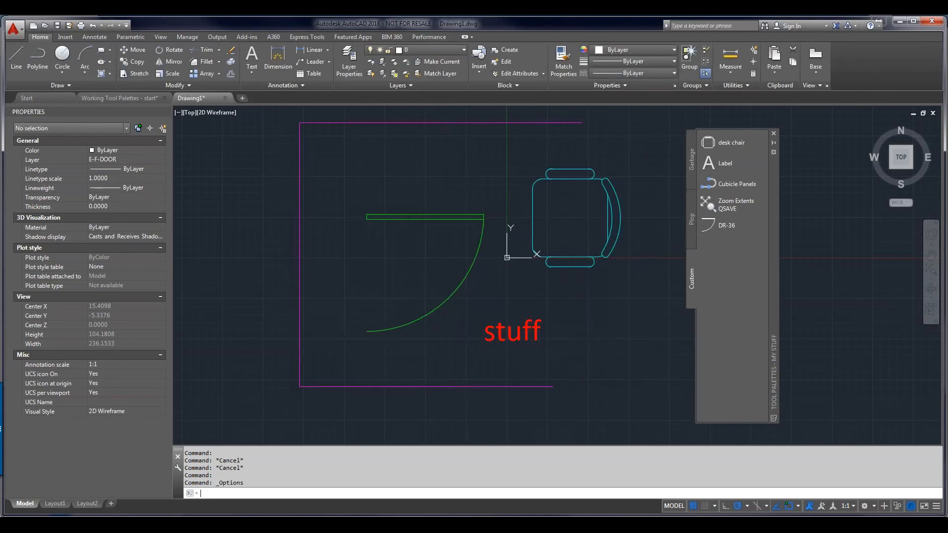
Step: Review how a path is added under Tool Palettes File Locations and which profiles are available in the program options
{"action": "key", "text": "Return"}
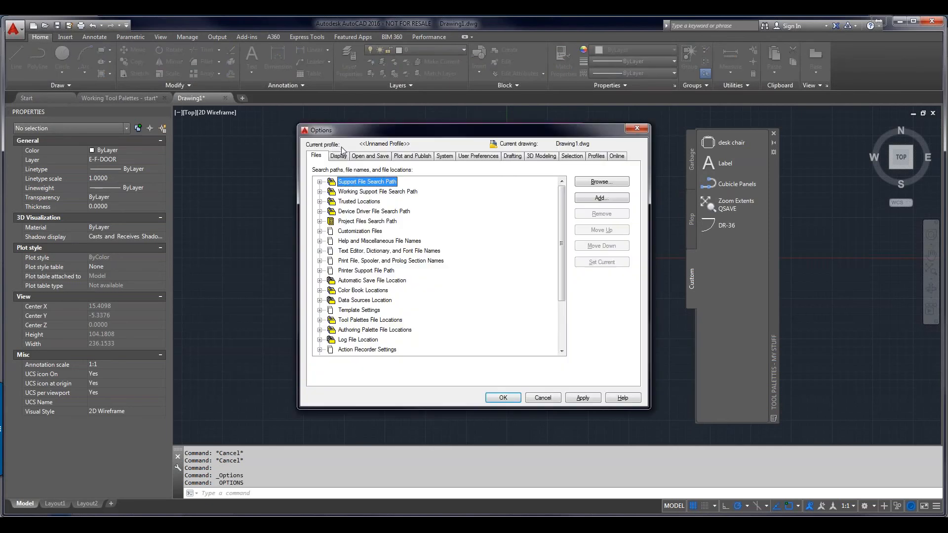
{"action": "left_click", "coordinate": [320, 320]}
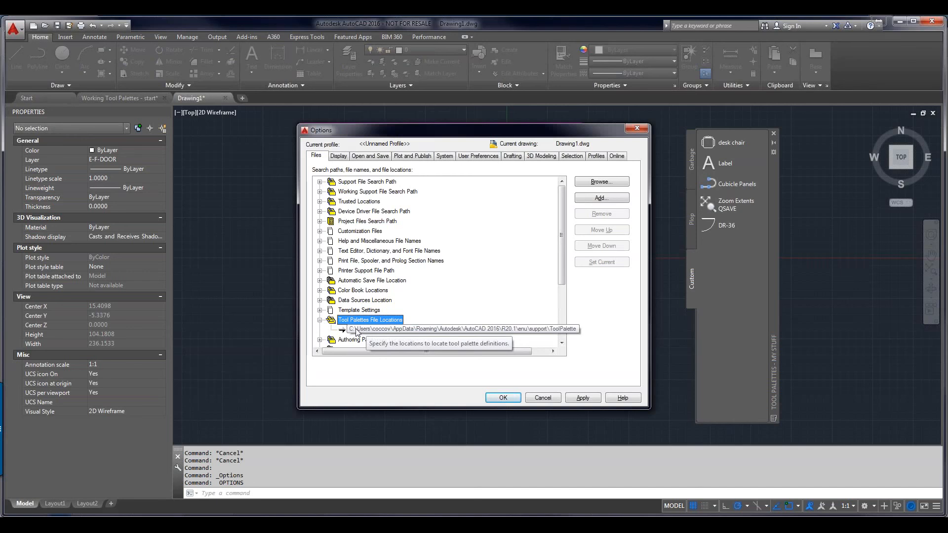
{"action": "left_click", "coordinate": [602, 198]}
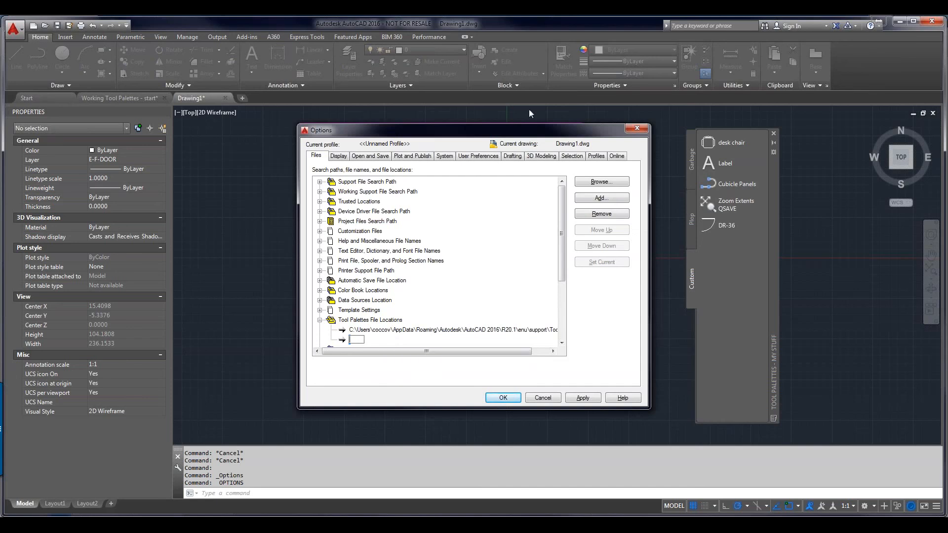
{"action": "left_click", "coordinate": [595, 157]}
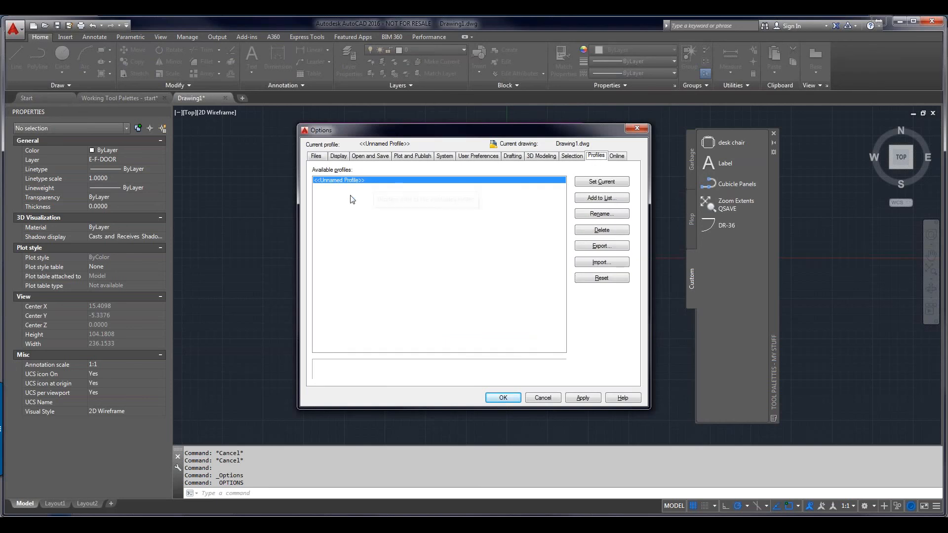
{"action": "left_click", "coordinate": [584, 400]}
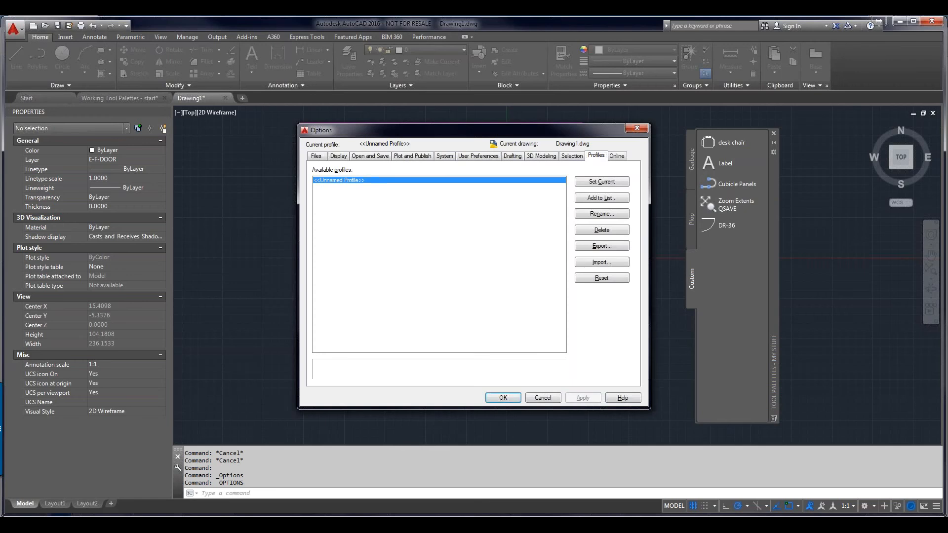
{"action": "left_click", "coordinate": [543, 398]}
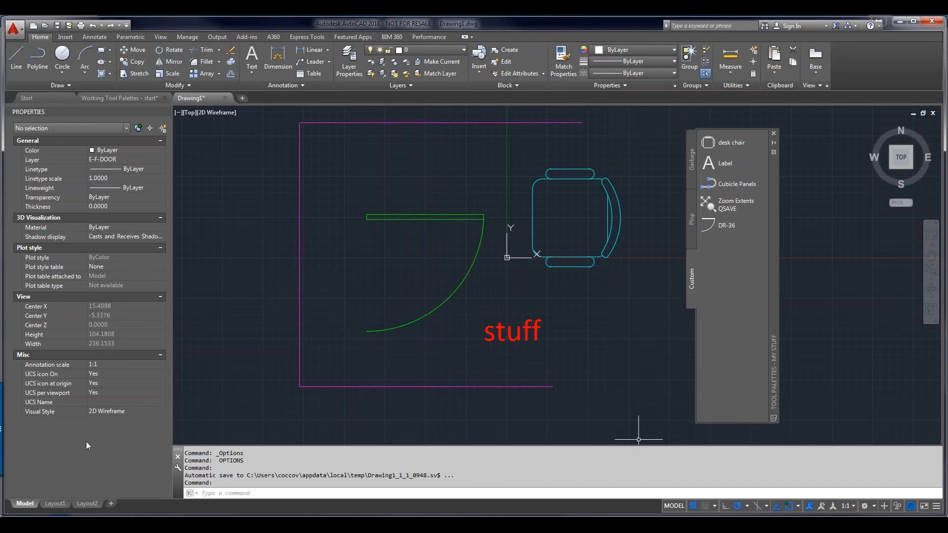
Step: Switch to the file manager and look through the ToolPalette folder's Palettes subfolder and its Images folder
{"action": "left_click", "coordinate": [143, 524]}
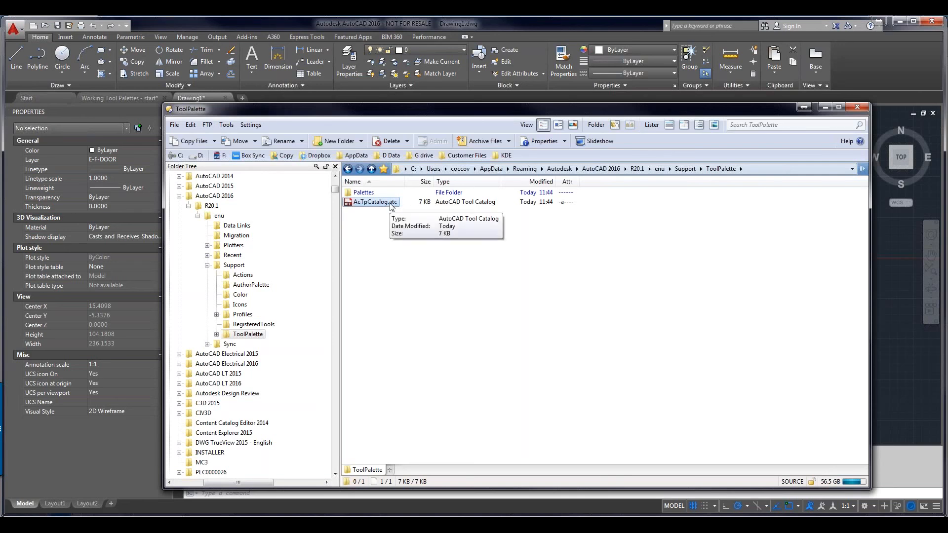
{"action": "double_click", "coordinate": [365, 194]}
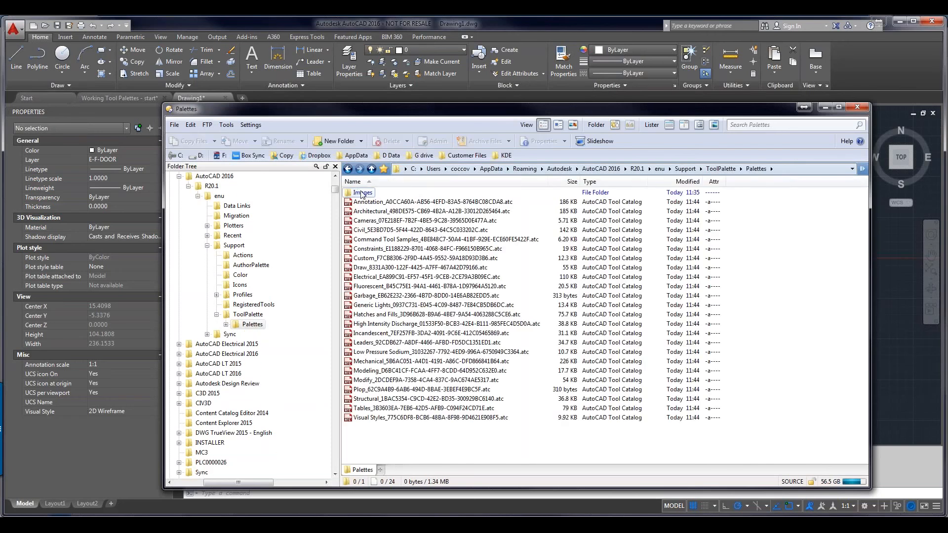
{"action": "left_click", "coordinate": [363, 193]}
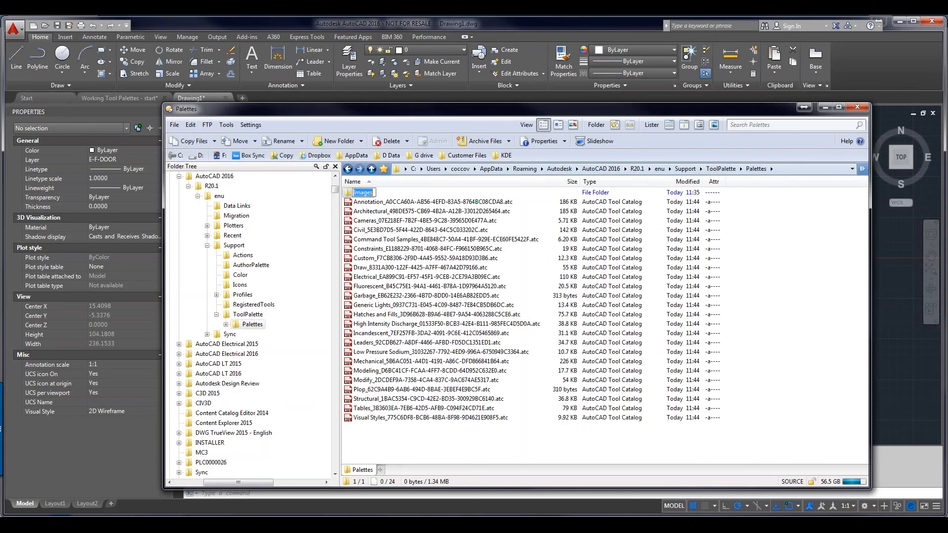
{"action": "double_click", "coordinate": [363, 192]}
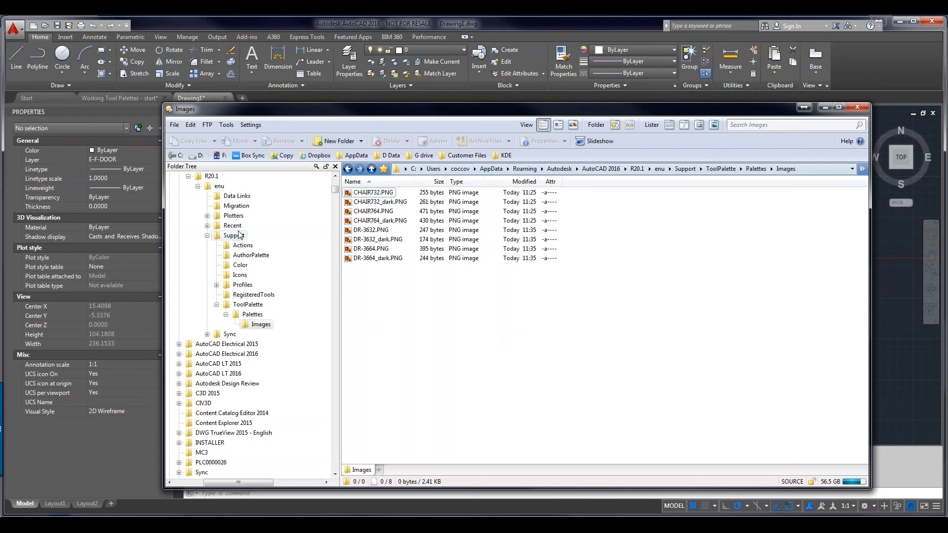
Step: Browse from the AutoCAD 2016 Support folder to the Unnamed Profile folder inside Profiles
{"action": "left_click", "coordinate": [207, 236]}
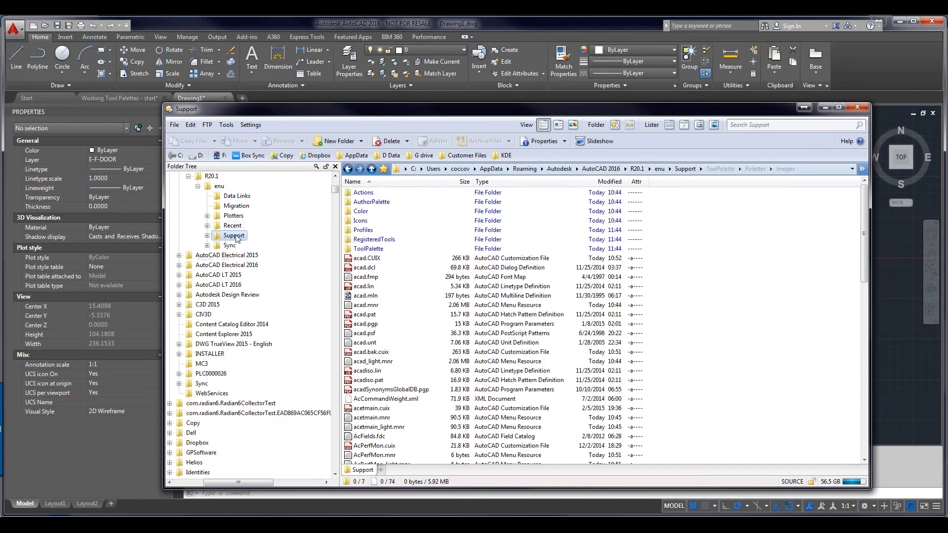
{"action": "left_click", "coordinate": [363, 231]}
{"action": "double_click", "coordinate": [363, 230]}
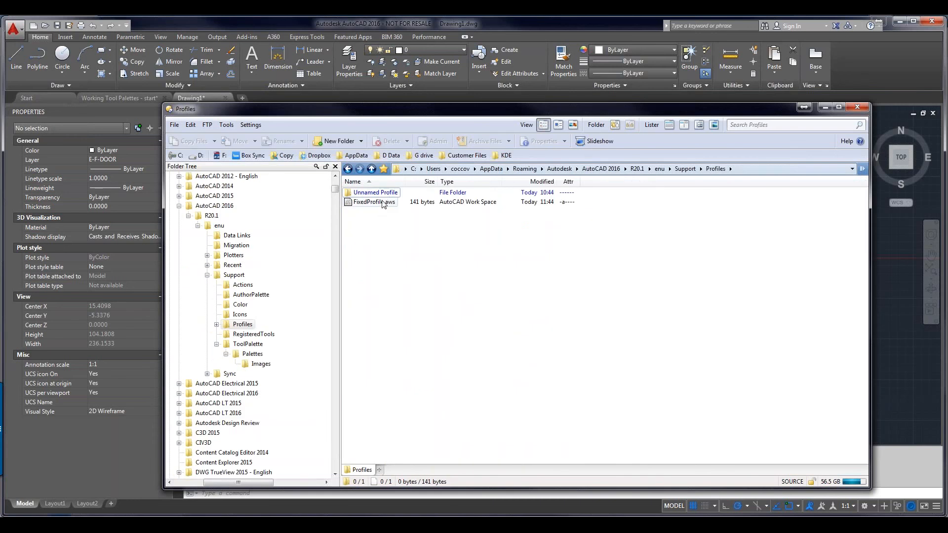
{"action": "left_click", "coordinate": [374, 192]}
{"action": "double_click", "coordinate": [374, 192]}
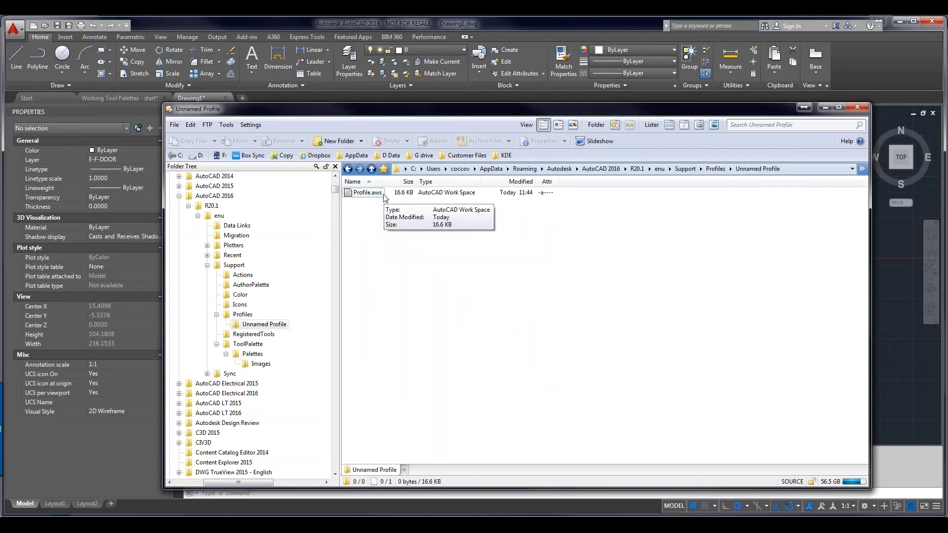
Step: Preview Profile.aws in a widened viewer pane, read through its tool palette definitions, and return to the drawing
{"action": "left_click", "coordinate": [378, 194]}
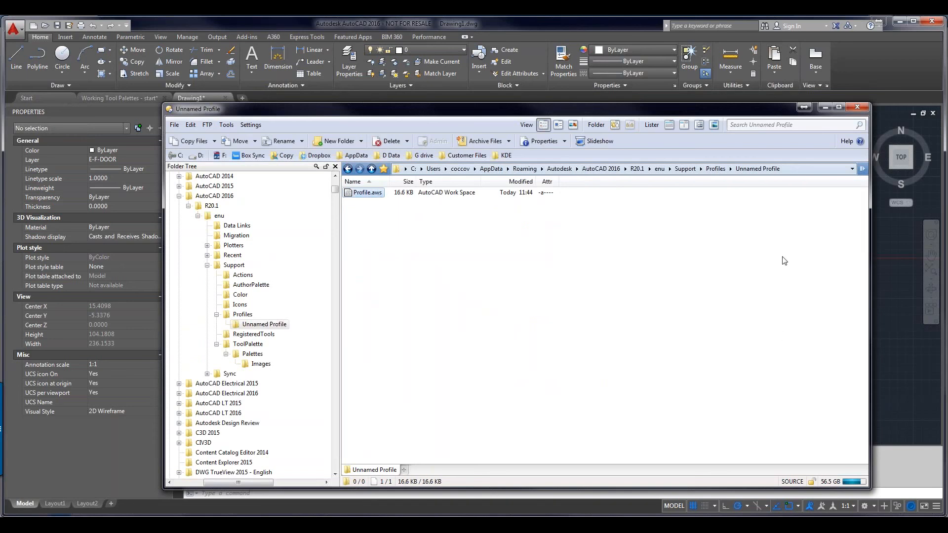
{"action": "left_click", "coordinate": [718, 127]}
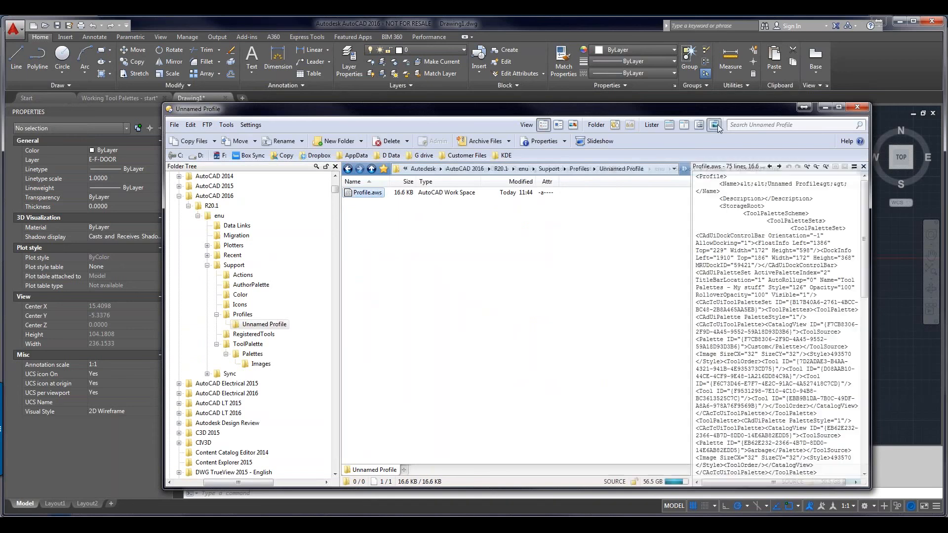
{"action": "left_click_drag", "start_coordinate": [677, 223], "coordinate": [491, 238]}
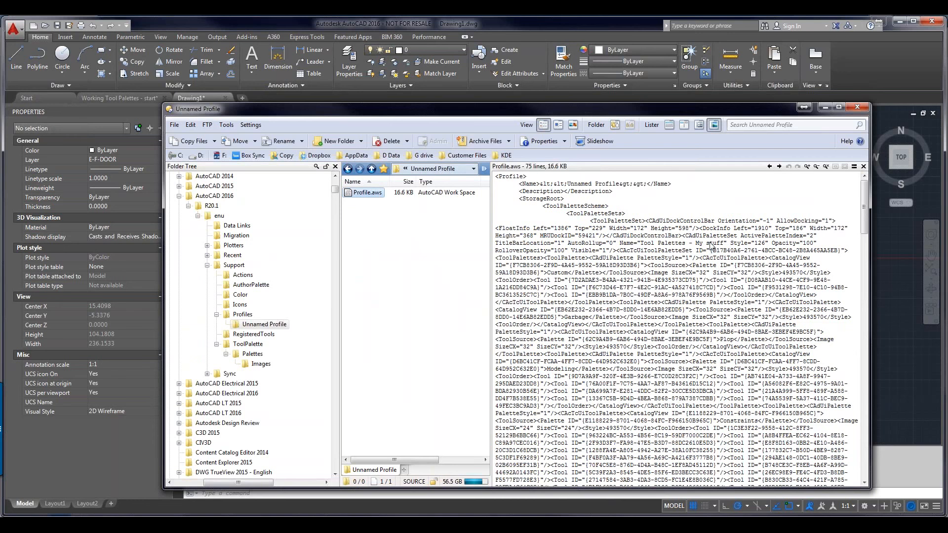
{"action": "scroll", "coordinate": [711, 247], "scroll_direction": "down", "scroll_amount": 2}
{"action": "scroll", "coordinate": [700, 301], "scroll_direction": "down", "scroll_amount": 2}
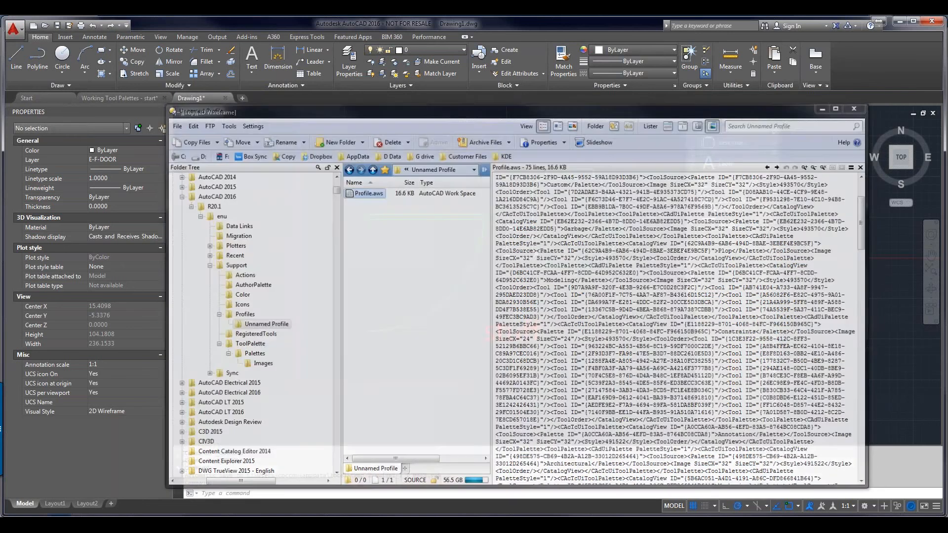
{"action": "left_click", "coordinate": [825, 107]}
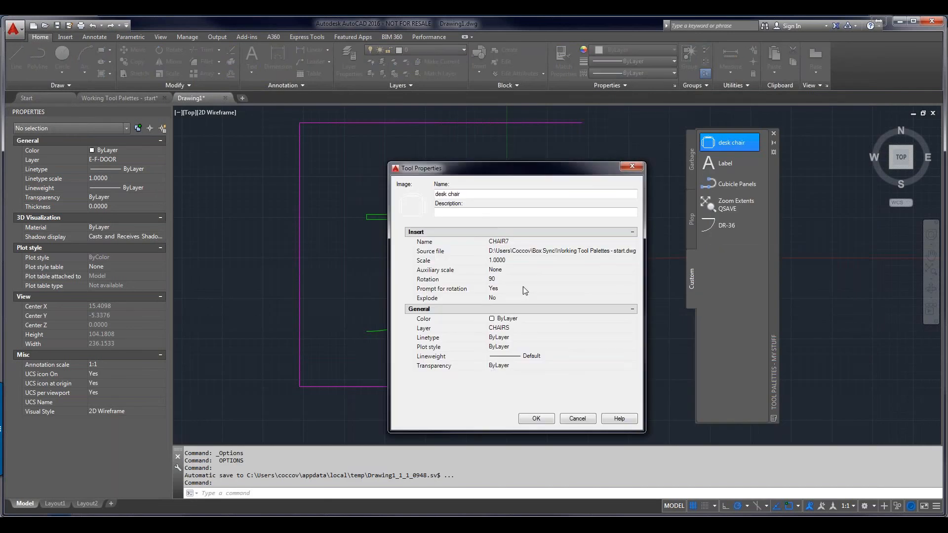
Step: Inspect the source file path in the desk chair tool's properties
{"action": "left_click", "coordinate": [529, 250]}
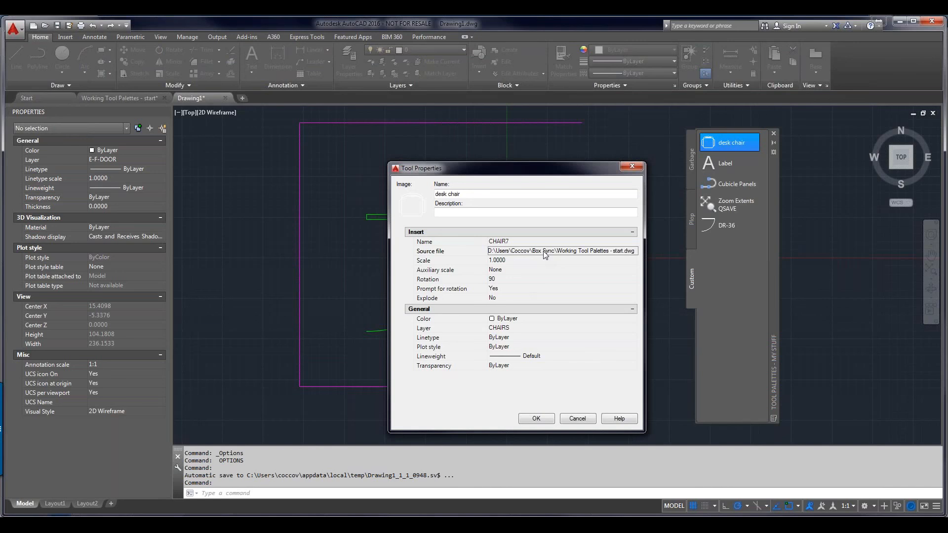
{"action": "left_click", "coordinate": [545, 252]}
{"action": "left_click", "coordinate": [633, 251]}
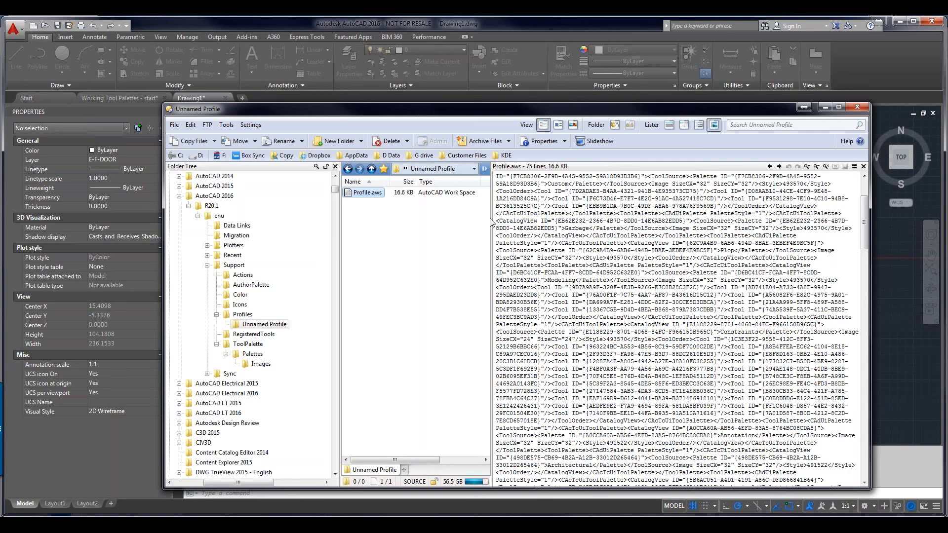
Step: Narrow and close the Profile.aws preview pane, and close the file manager window
{"action": "left_click_drag", "start_coordinate": [491, 229], "coordinate": [606, 230]}
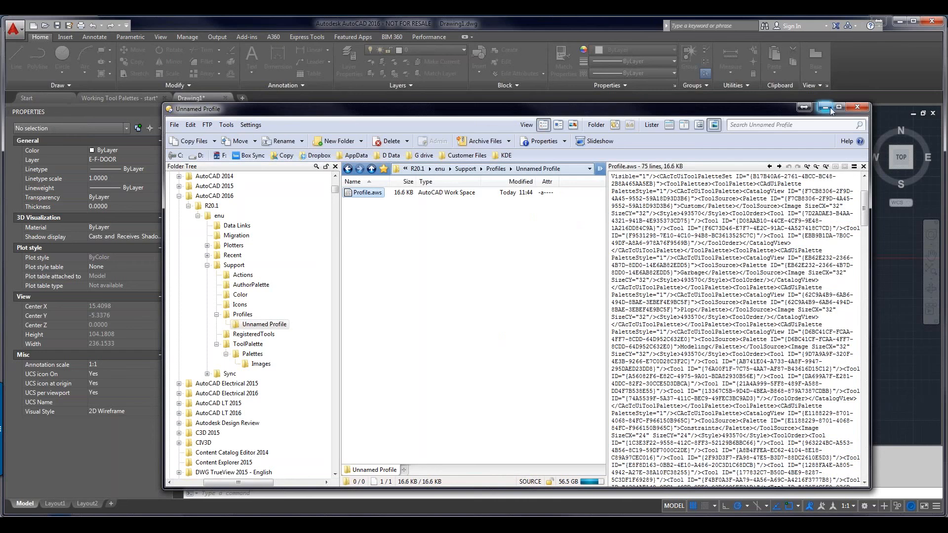
{"action": "left_click", "coordinate": [863, 167]}
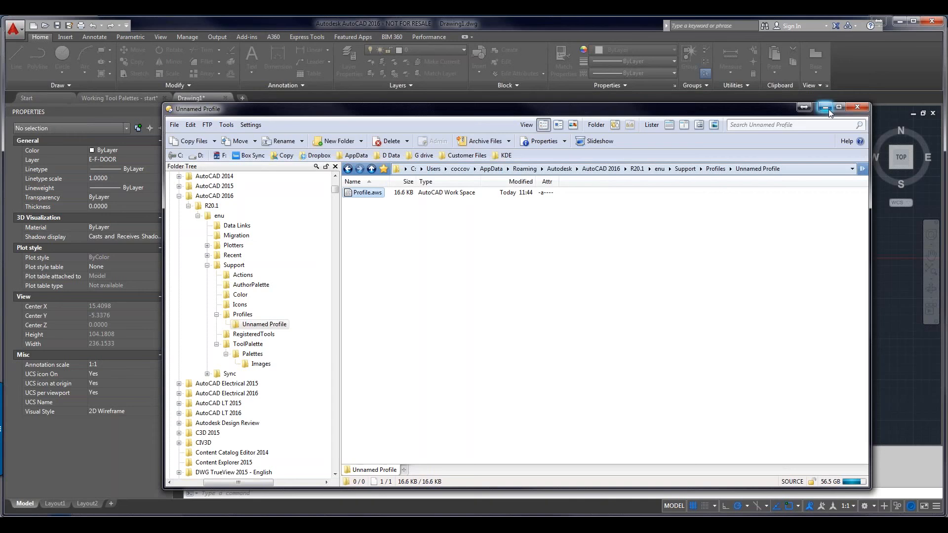
{"action": "left_click", "coordinate": [856, 107]}
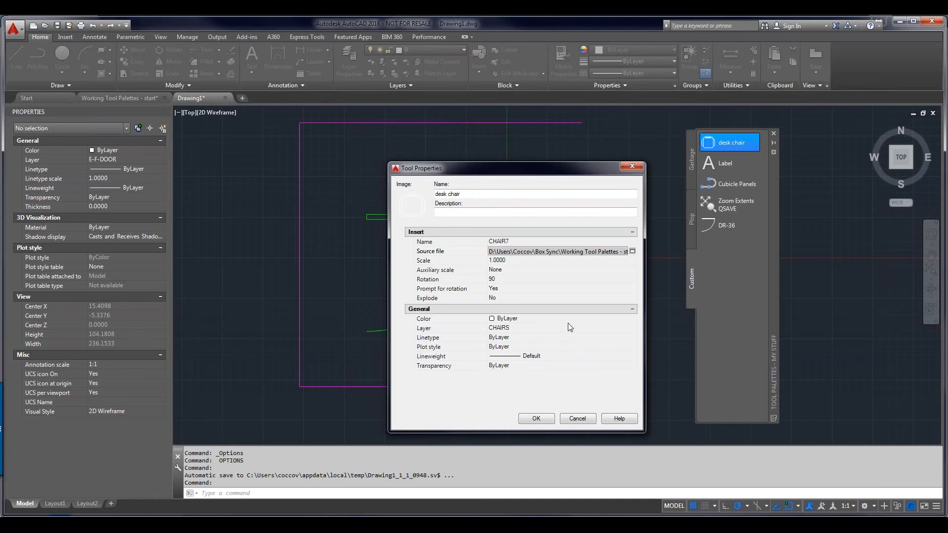
Step: Leave the desk chair tool's properties without changes and view the Custom palette's available commands
{"action": "left_click", "coordinate": [577, 419]}
{"action": "right_click", "coordinate": [738, 374]}
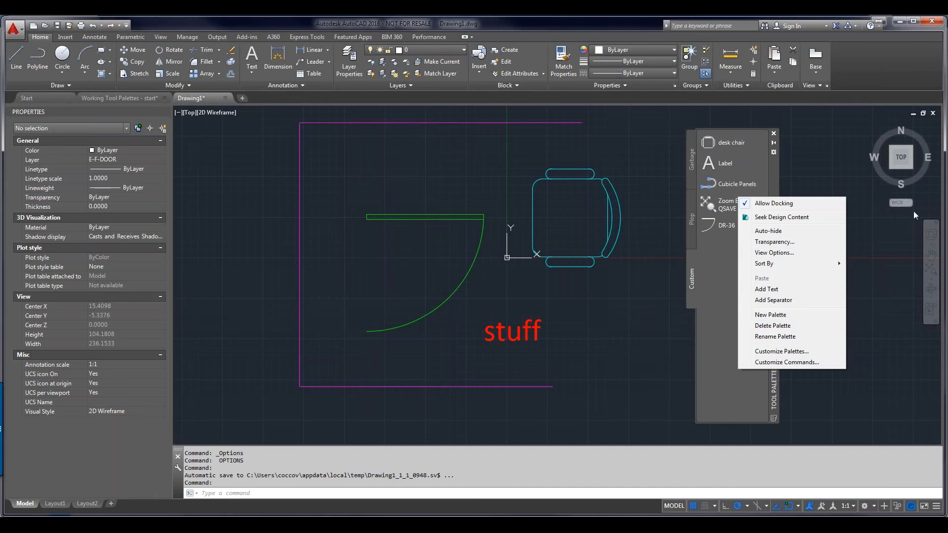
{"action": "left_click", "coordinate": [939, 43]}
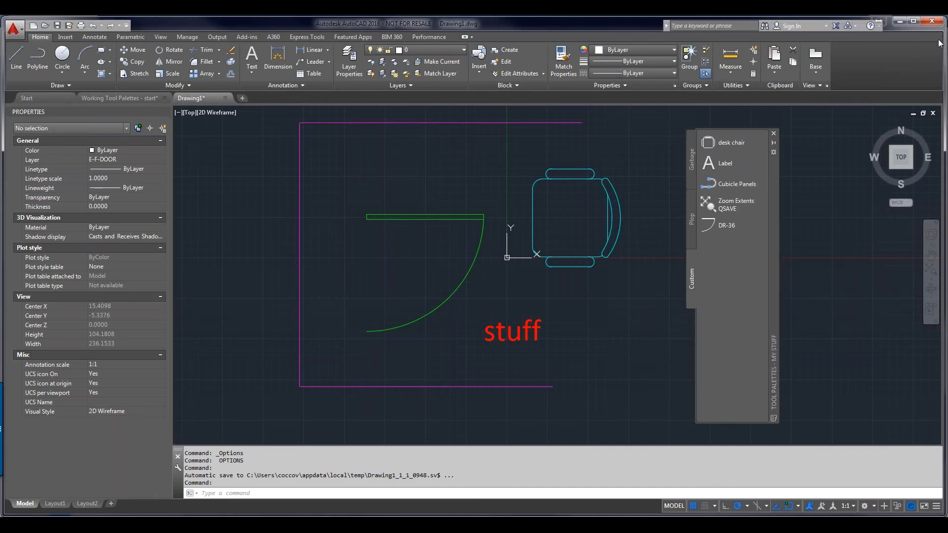
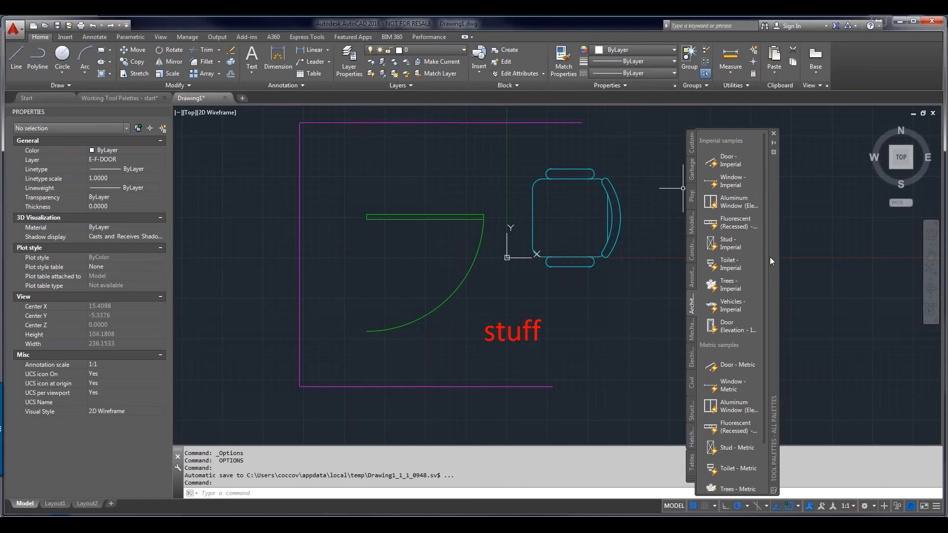
Step: Look through the Architectural, Annotation, Electrical, Civil and Tables sample palettes in the All Palettes set
{"action": "left_click_drag", "start_coordinate": [766, 283], "coordinate": [766, 365]}
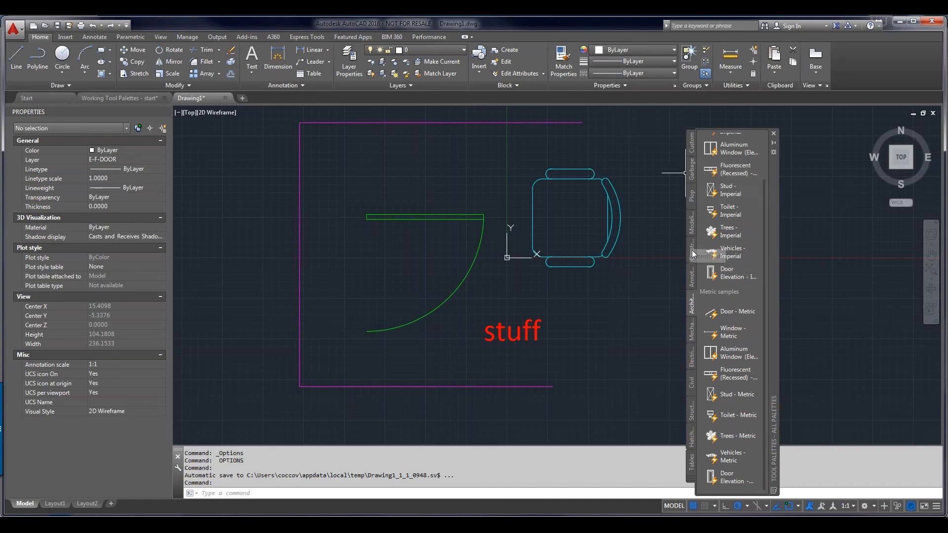
{"action": "left_click", "coordinate": [689, 285]}
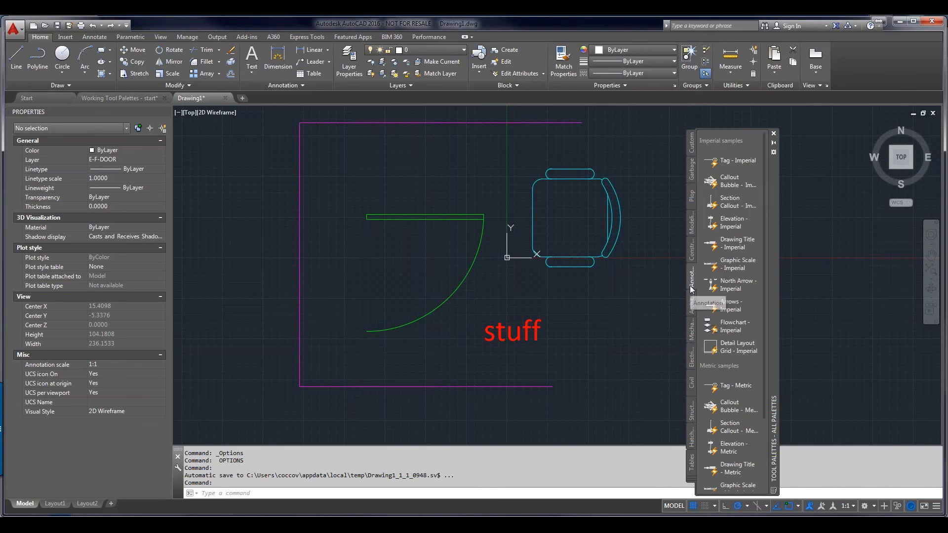
{"action": "left_click", "coordinate": [690, 352]}
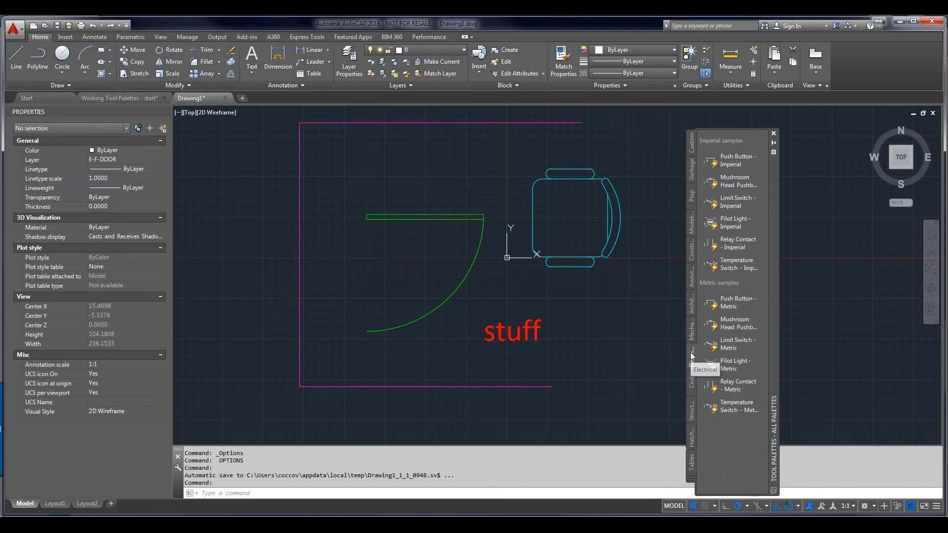
{"action": "left_click", "coordinate": [691, 384]}
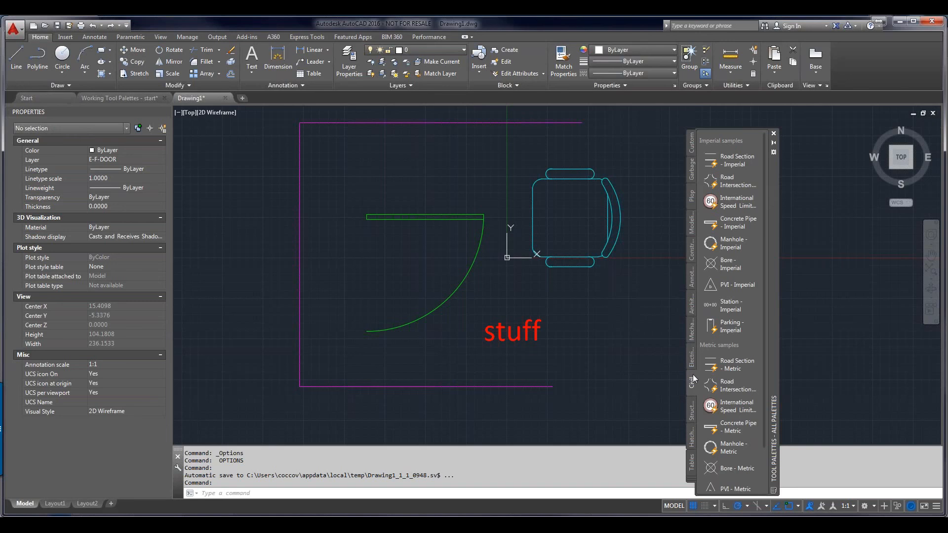
{"action": "left_click", "coordinate": [691, 458]}
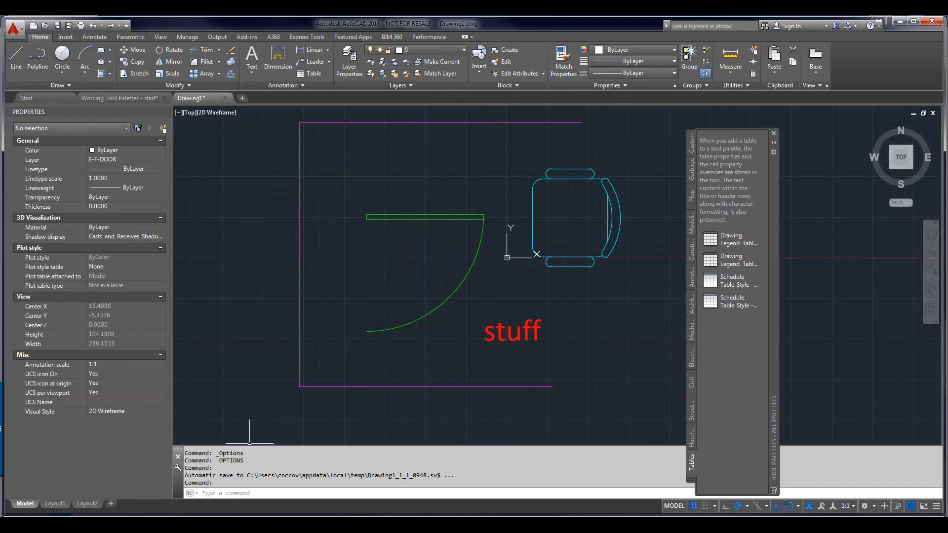
Step: Switch to the file manager, go to the AppData folder and close the extra Desktop file pane
{"action": "mouse_move", "coordinate": [131, 525]}
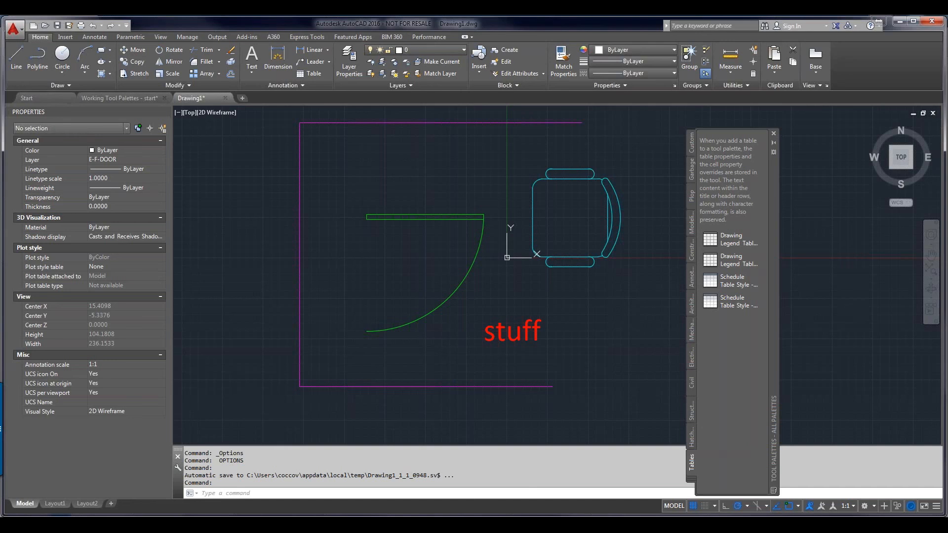
{"action": "key", "text": "super+e"}
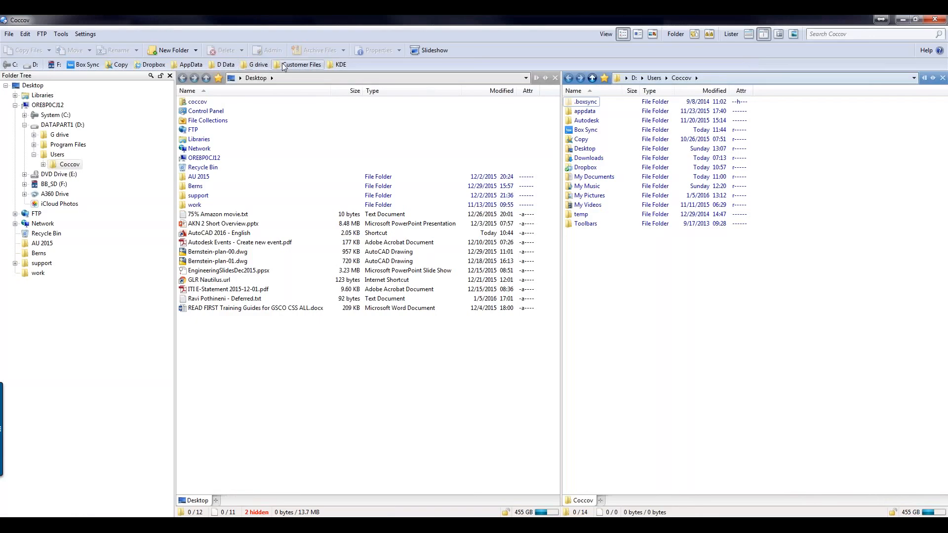
{"action": "left_click", "coordinate": [188, 64]}
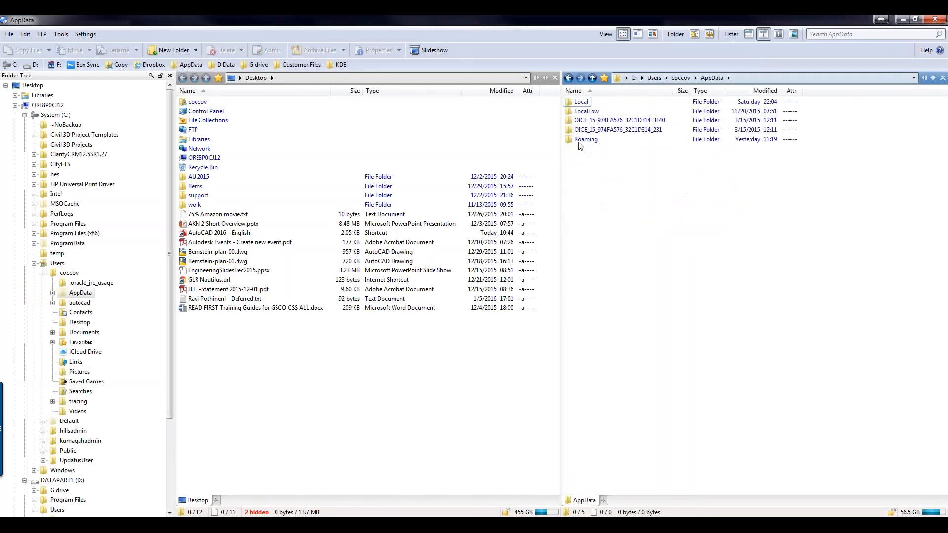
{"action": "left_click", "coordinate": [555, 78]}
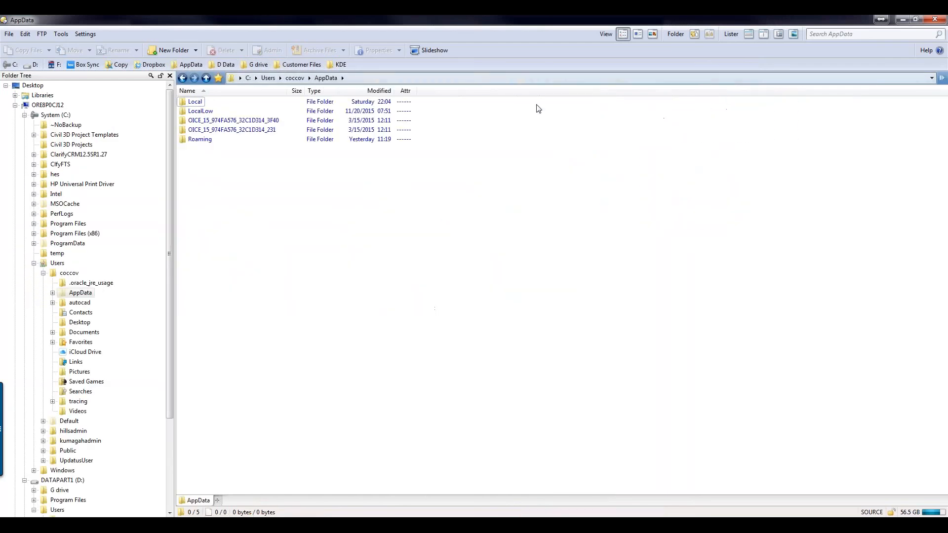
Step: Browse from AppData into the Roaming\Autodesk\AutoCAD 2016 folder
{"action": "left_click", "coordinate": [200, 140]}
{"action": "left_click", "coordinate": [199, 139]}
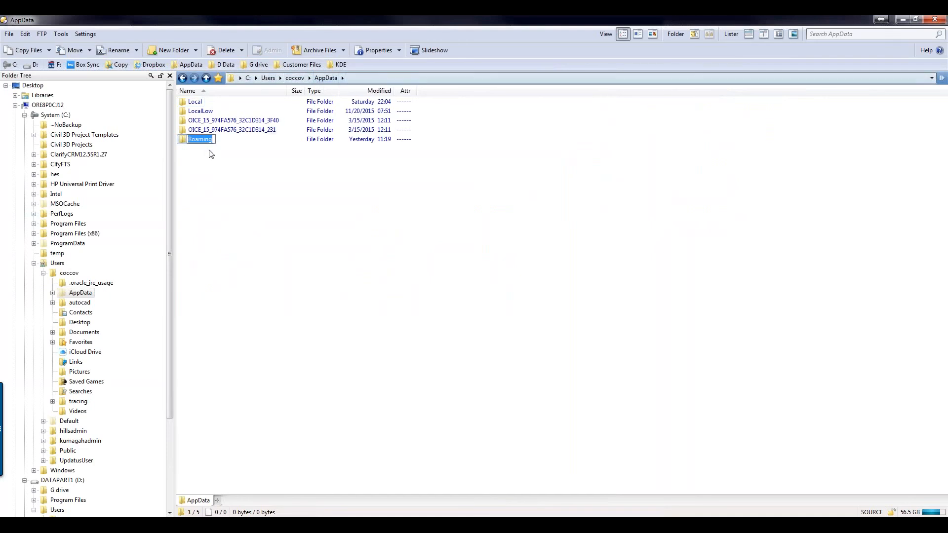
{"action": "left_click", "coordinate": [181, 142]}
{"action": "double_click", "coordinate": [183, 140]}
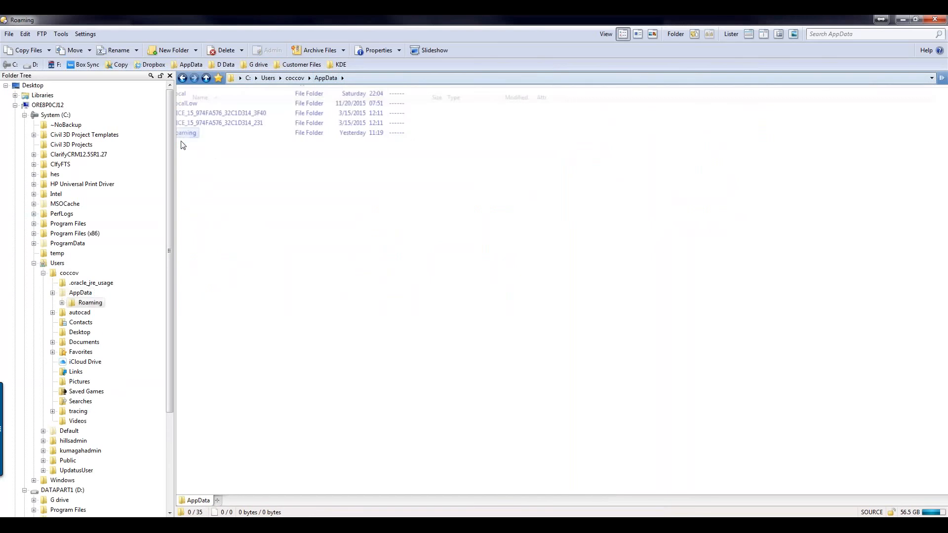
{"action": "left_click", "coordinate": [200, 130]}
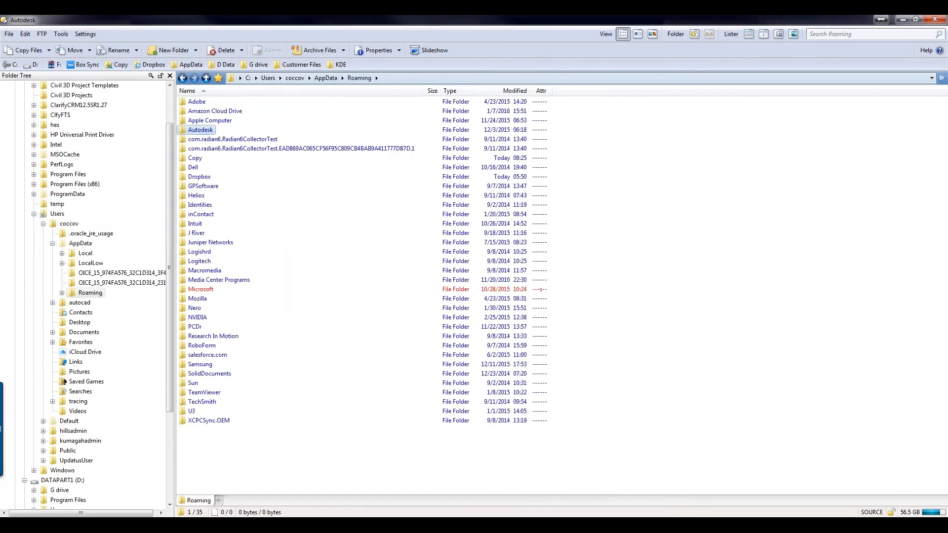
{"action": "double_click", "coordinate": [200, 130]}
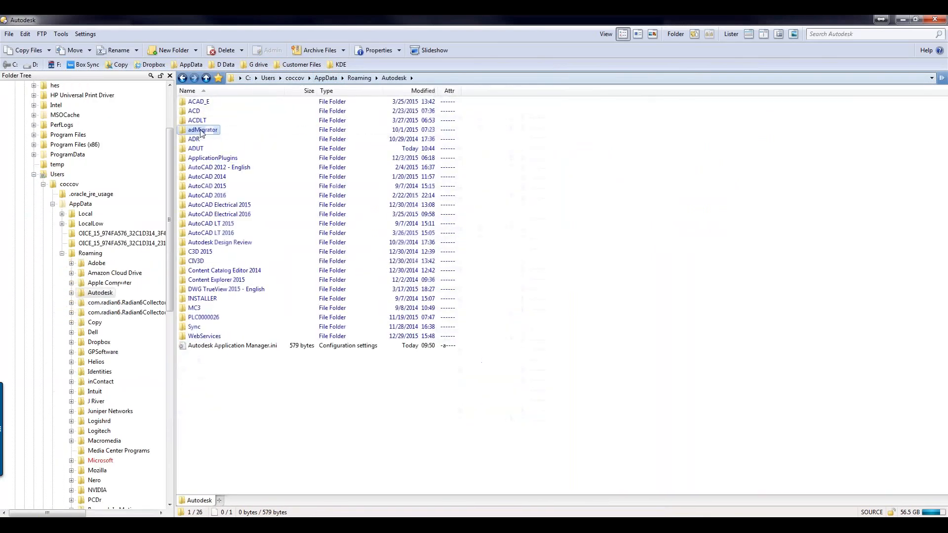
{"action": "double_click", "coordinate": [207, 196]}
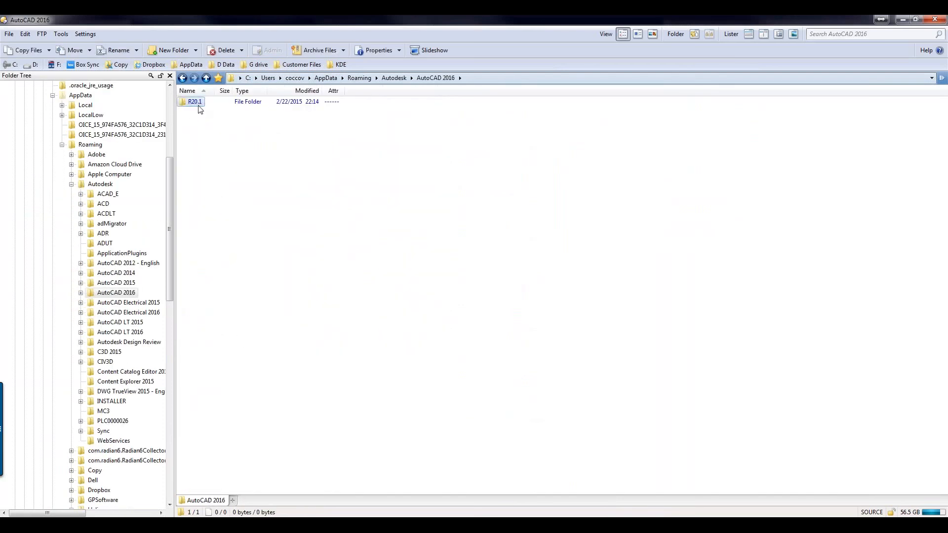
Step: Open the R20.1\enu\Support folder inside the AutoCAD 2016 folder
{"action": "double_click", "coordinate": [196, 103]}
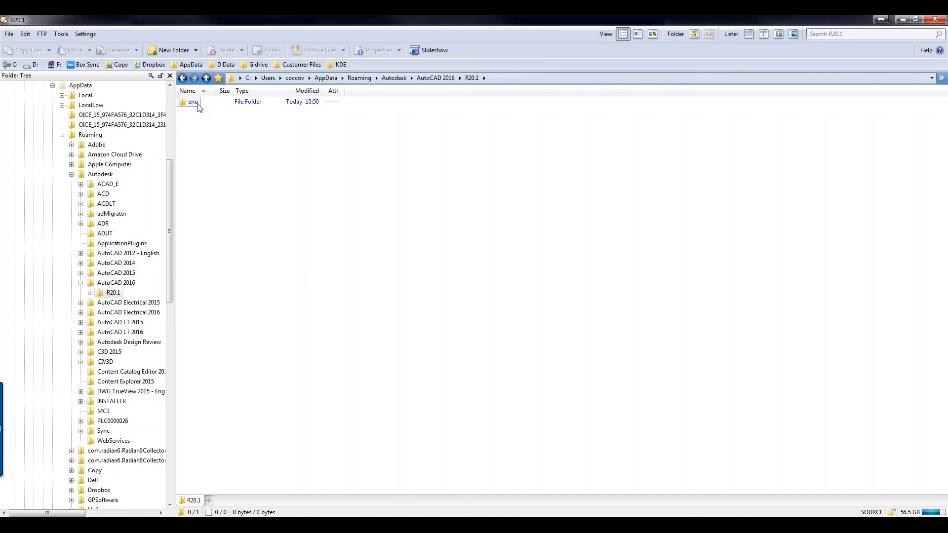
{"action": "mouse_move", "coordinate": [199, 108]}
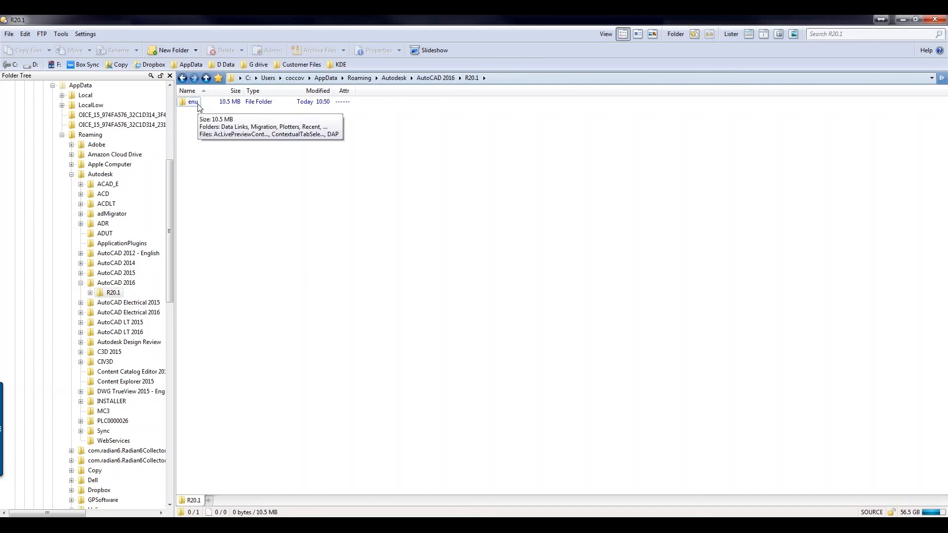
{"action": "left_click", "coordinate": [199, 107]}
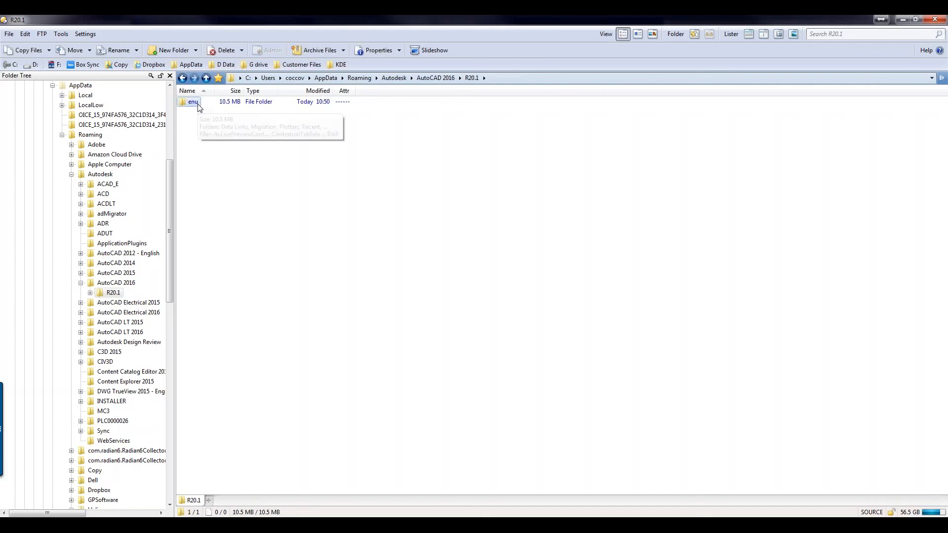
{"action": "double_click", "coordinate": [199, 107]}
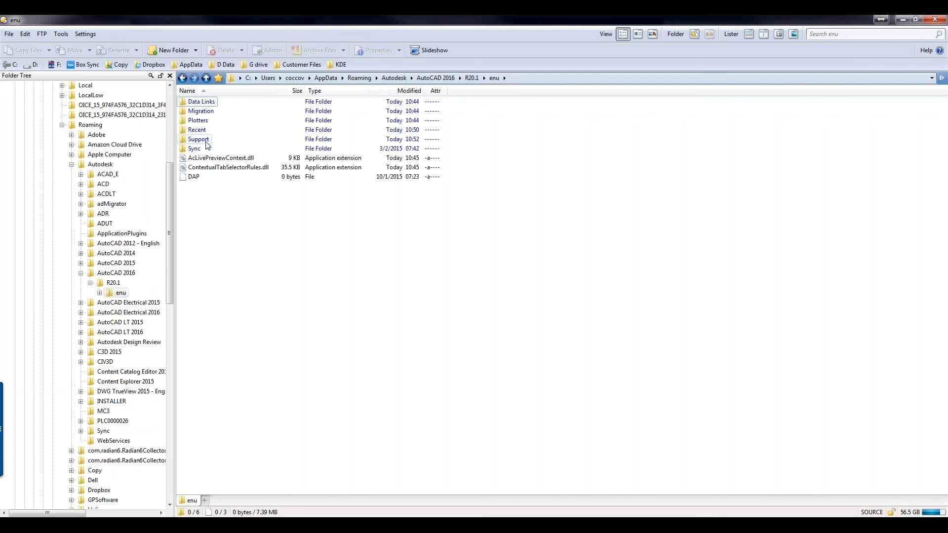
{"action": "mouse_move", "coordinate": [207, 143]}
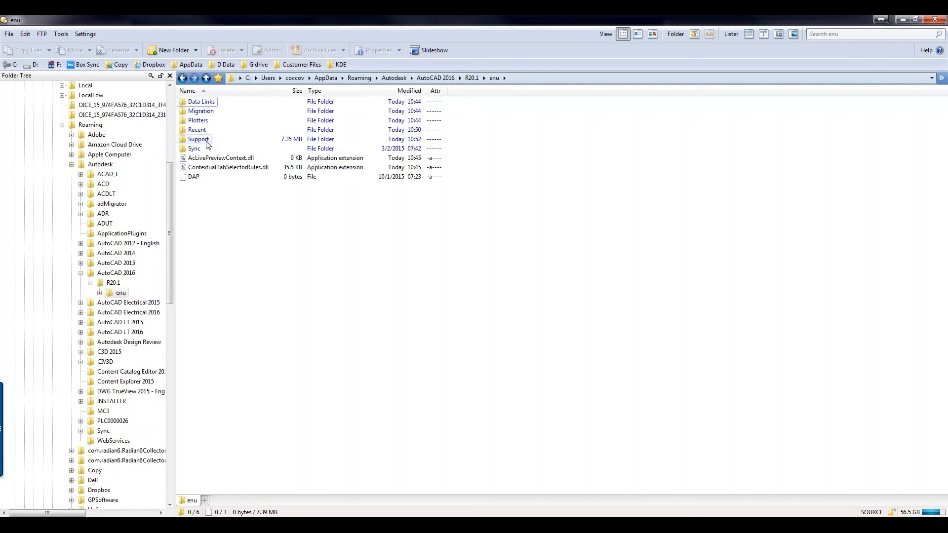
{"action": "left_click", "coordinate": [208, 144]}
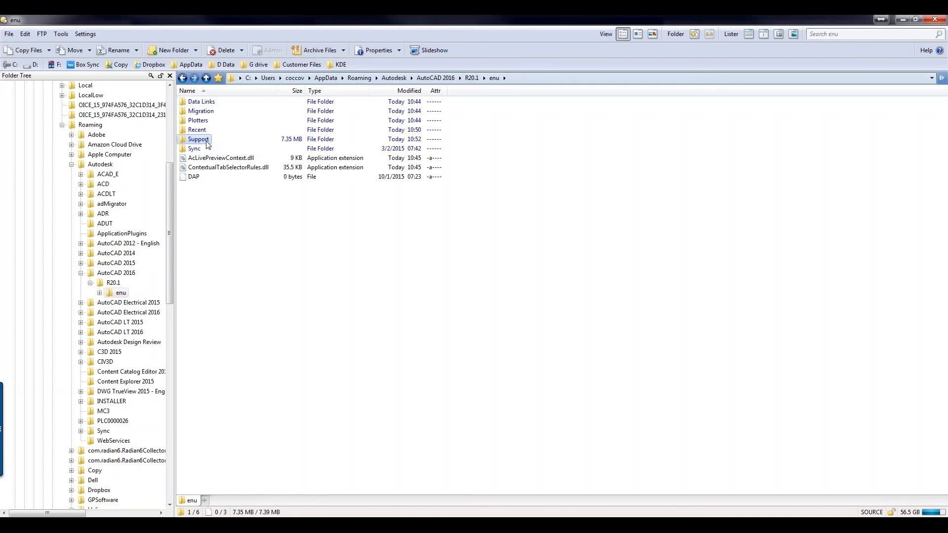
{"action": "double_click", "coordinate": [207, 143]}
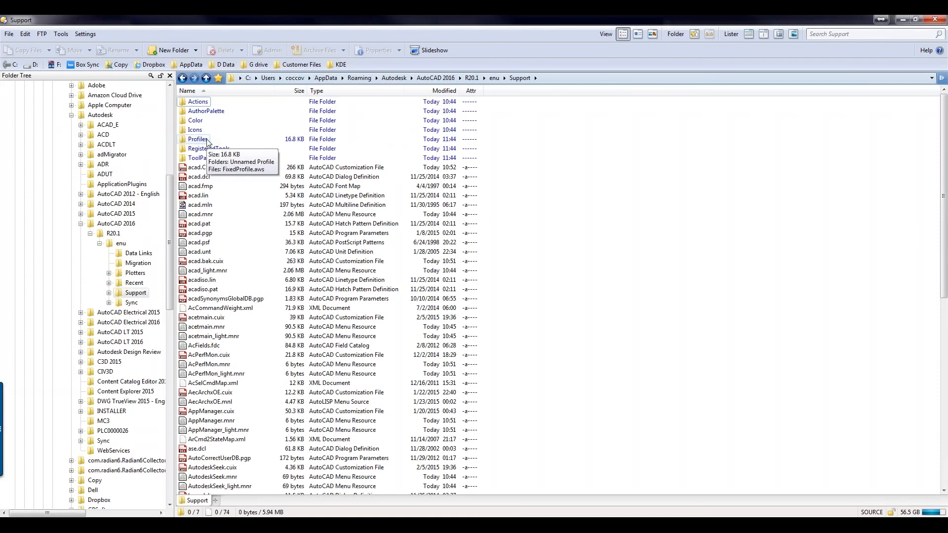
Step: Open the Profiles\Unnamed Profile folder within Support to view the profile file
{"action": "double_click", "coordinate": [208, 140]}
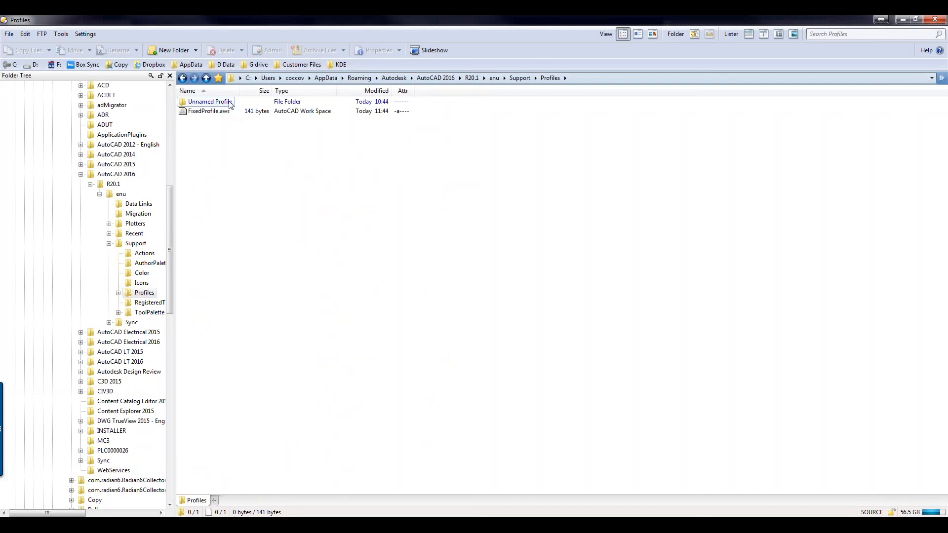
{"action": "left_click", "coordinate": [229, 102]}
{"action": "double_click", "coordinate": [229, 102]}
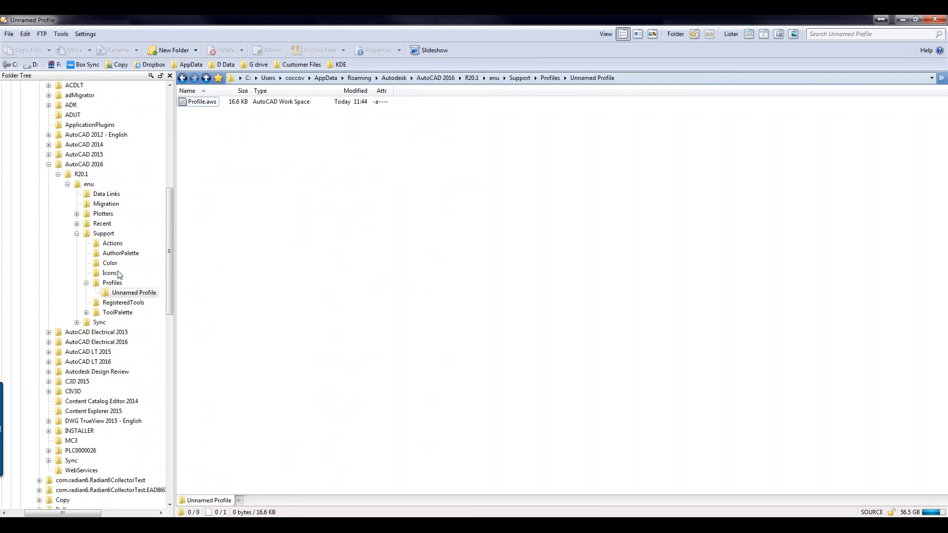
Step: Expand the ToolPalette folder under Support and examine the contents of its Images and Palettes folders
{"action": "left_click", "coordinate": [87, 313]}
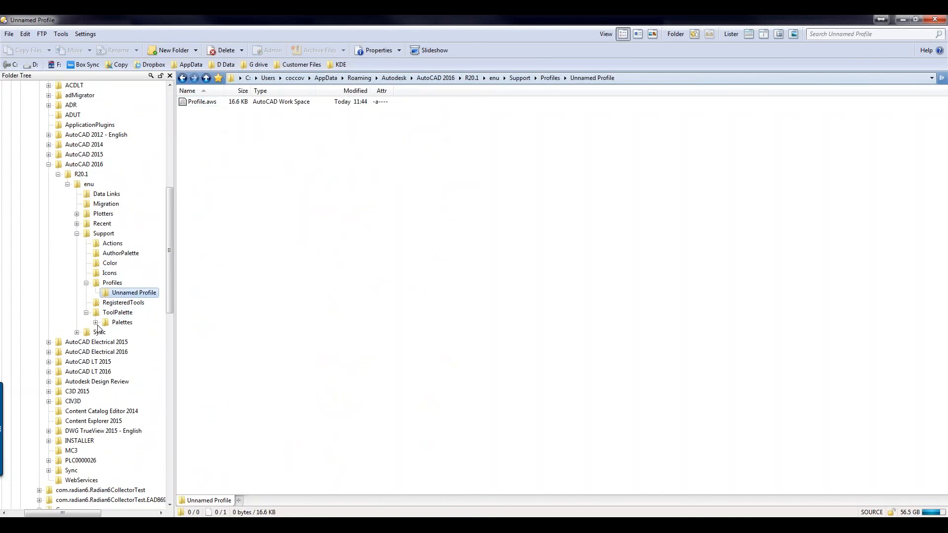
{"action": "left_click", "coordinate": [96, 322]}
{"action": "left_click", "coordinate": [132, 332]}
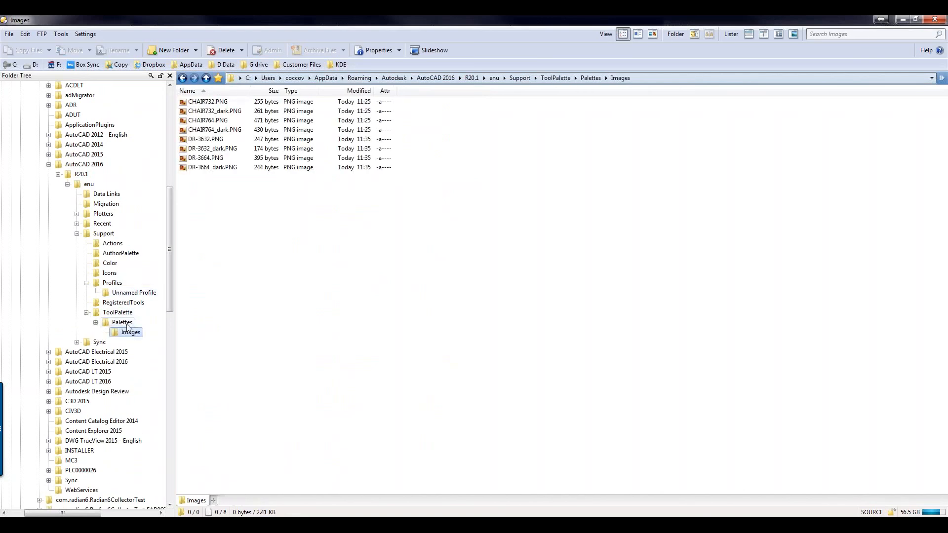
{"action": "left_click", "coordinate": [125, 323]}
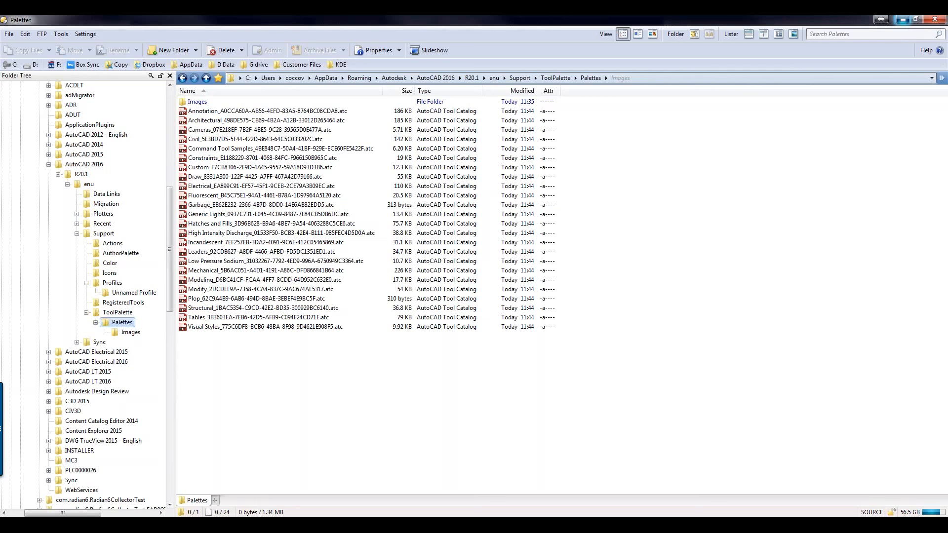
Step: Minimize the file manager to return to AutoCAD and show the Modeling tool palette
{"action": "left_click", "coordinate": [902, 20]}
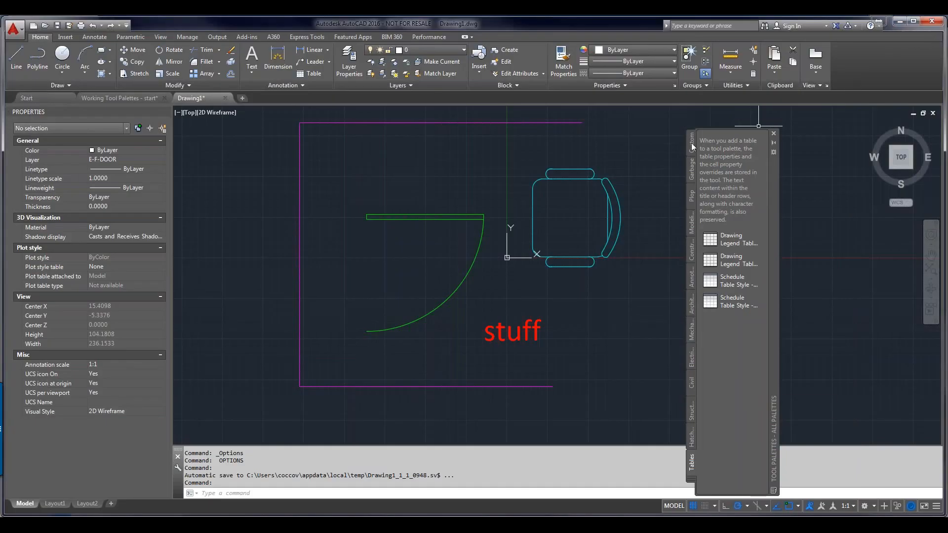
{"action": "left_click", "coordinate": [692, 230]}
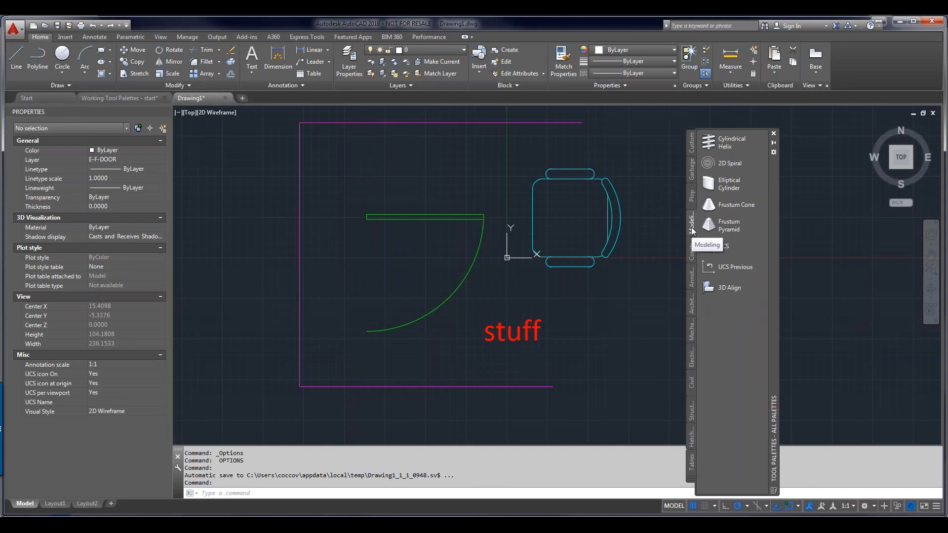